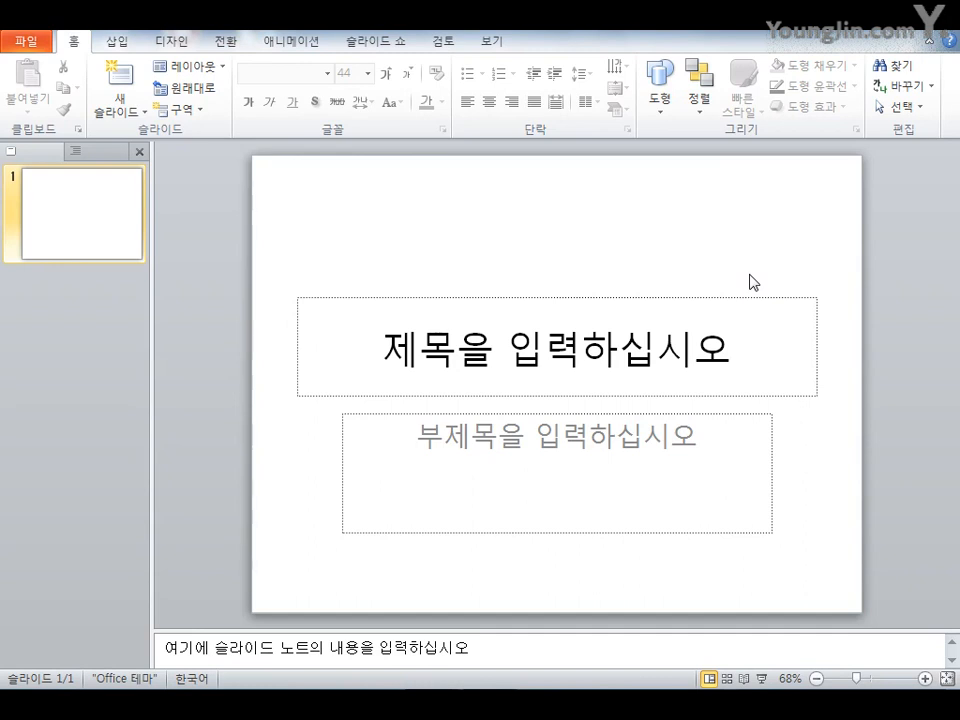
Open the presentation PT-기출유형문제7회.pptx from the C:\Part3\기출유형문제7회 folder
{"action": "key", "text": "ctrl+o"}
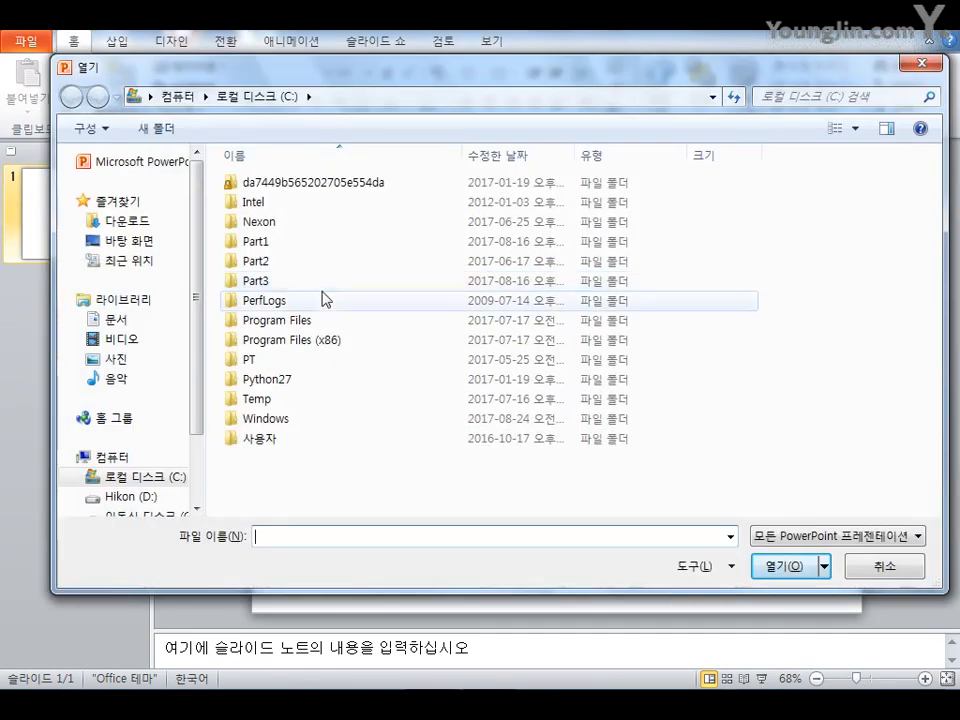
{"action": "double_click", "coordinate": [268, 283]}
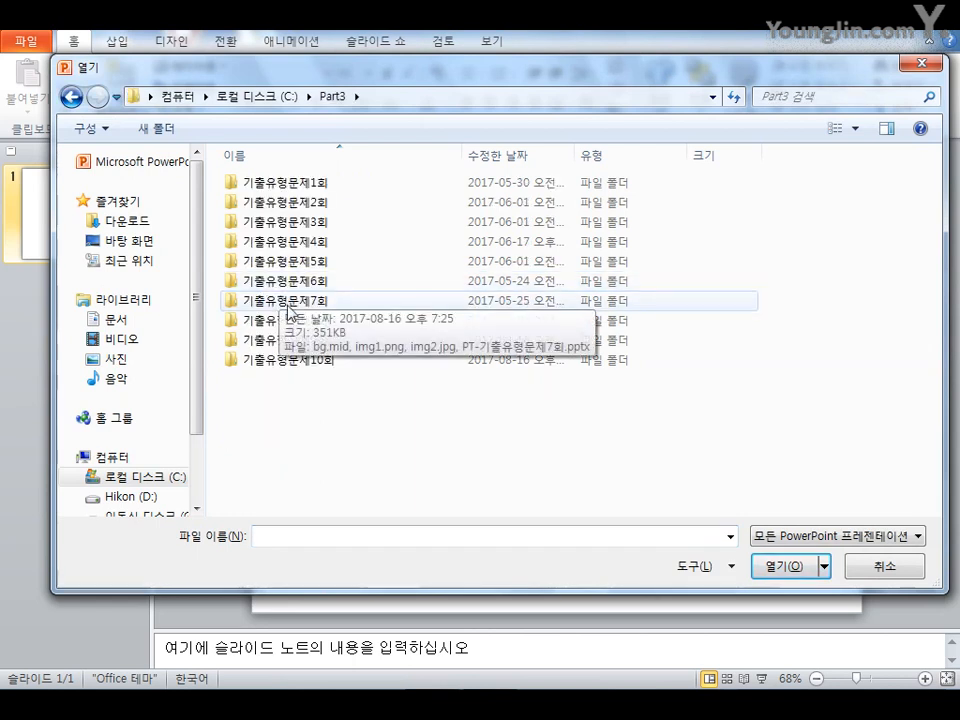
{"action": "left_click", "coordinate": [283, 311]}
{"action": "double_click", "coordinate": [283, 311]}
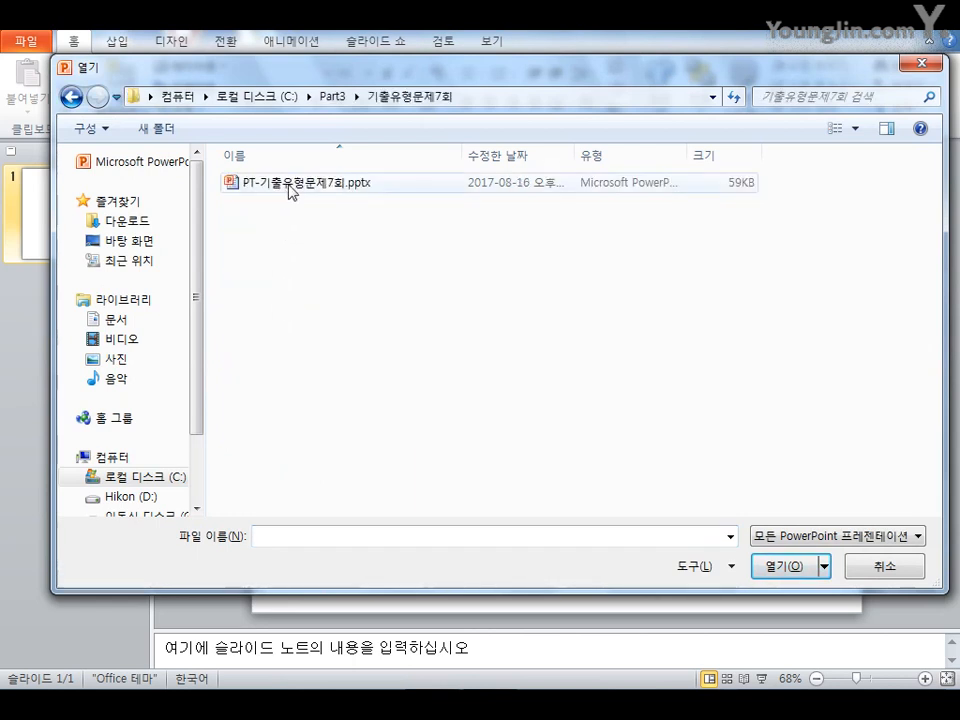
{"action": "left_click", "coordinate": [290, 186]}
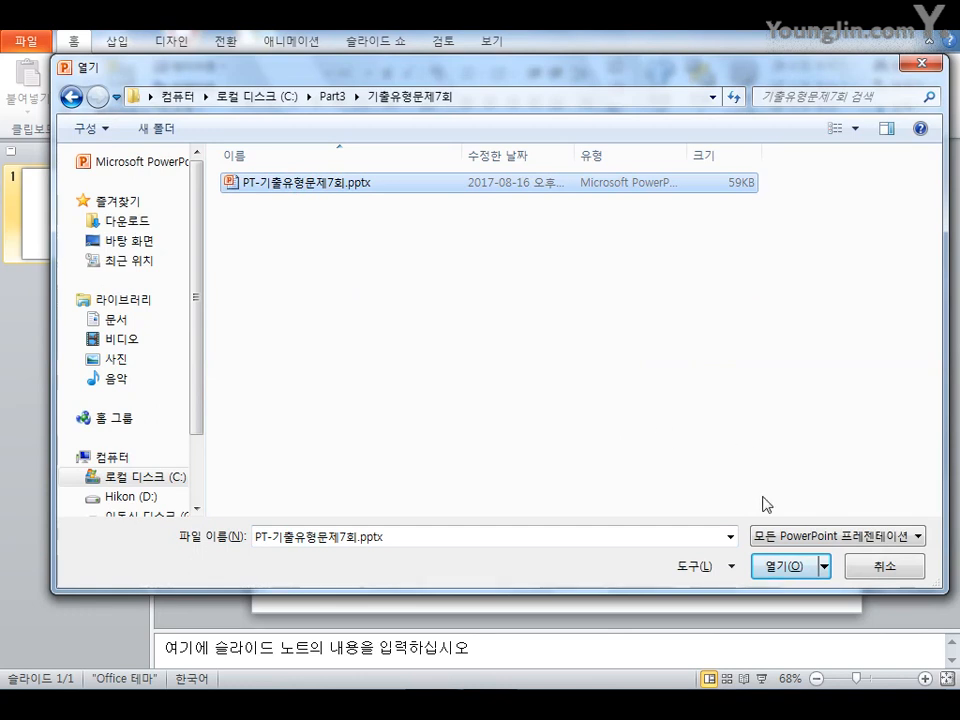
{"action": "left_click", "coordinate": [790, 566]}
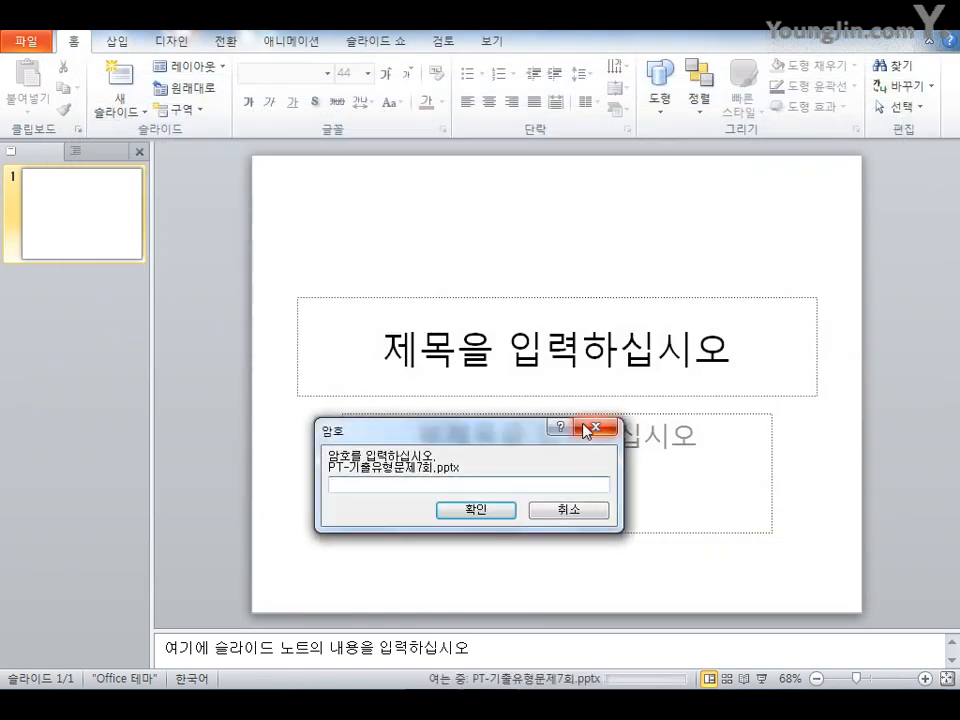
Enter the document password to open the protected file
{"action": "type", "text": "*****"}
{"action": "key", "text": "Return"}
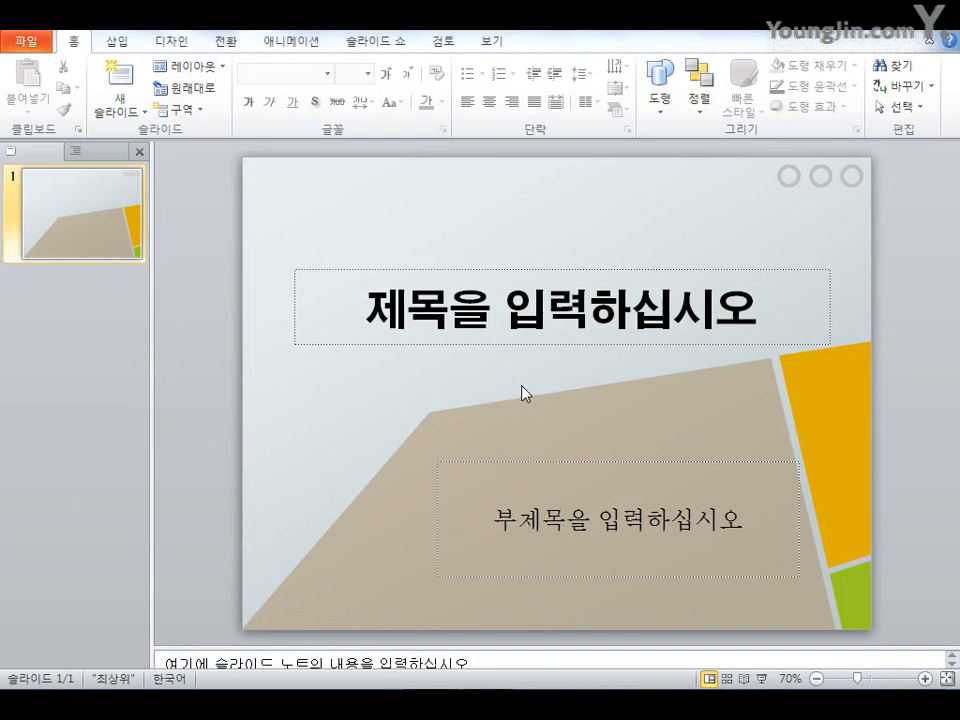
Save the presentation as a PowerPoint presentation in the C:\PT folder, named with the examinee number
{"action": "key", "text": "F12"}
{"action": "left_click", "coordinate": [140, 426]}
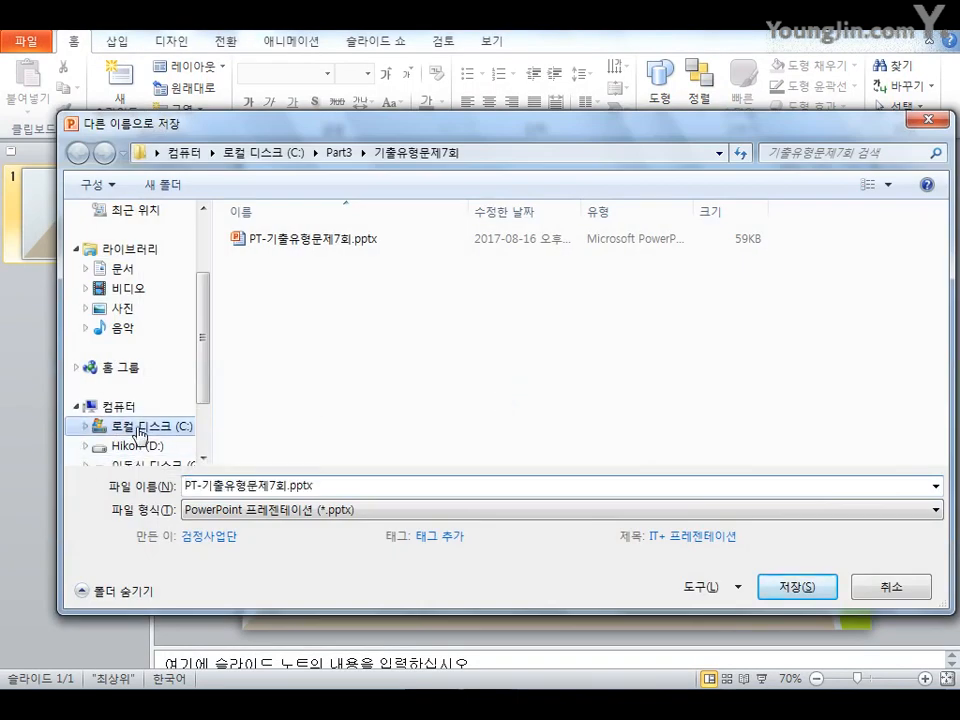
{"action": "double_click", "coordinate": [232, 413]}
{"action": "left_click", "coordinate": [343, 486]}
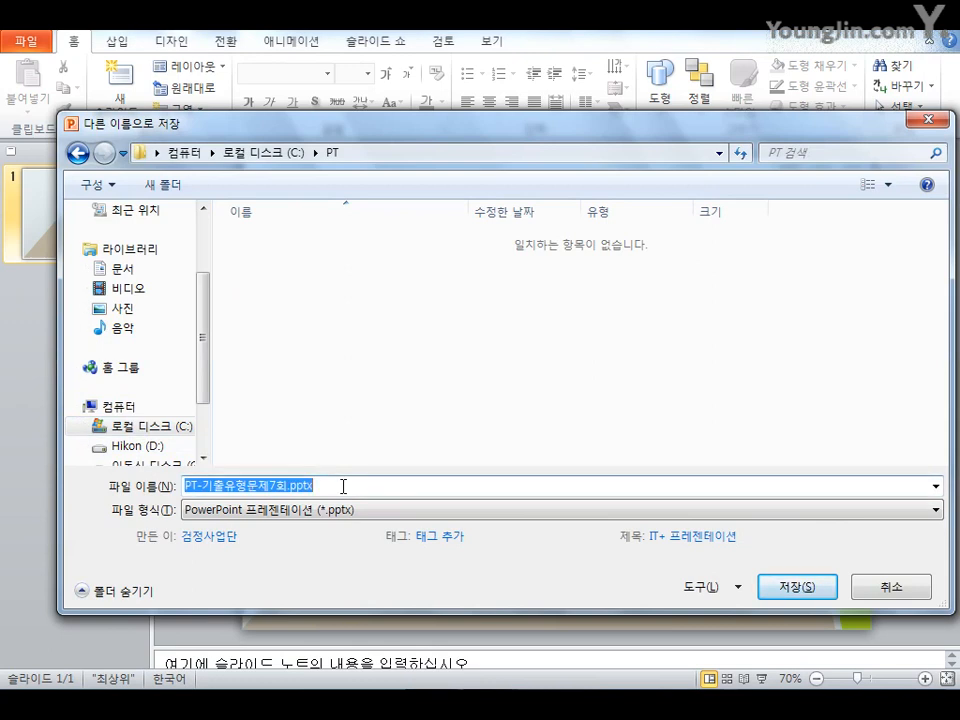
{"action": "type", "text": "12345"}
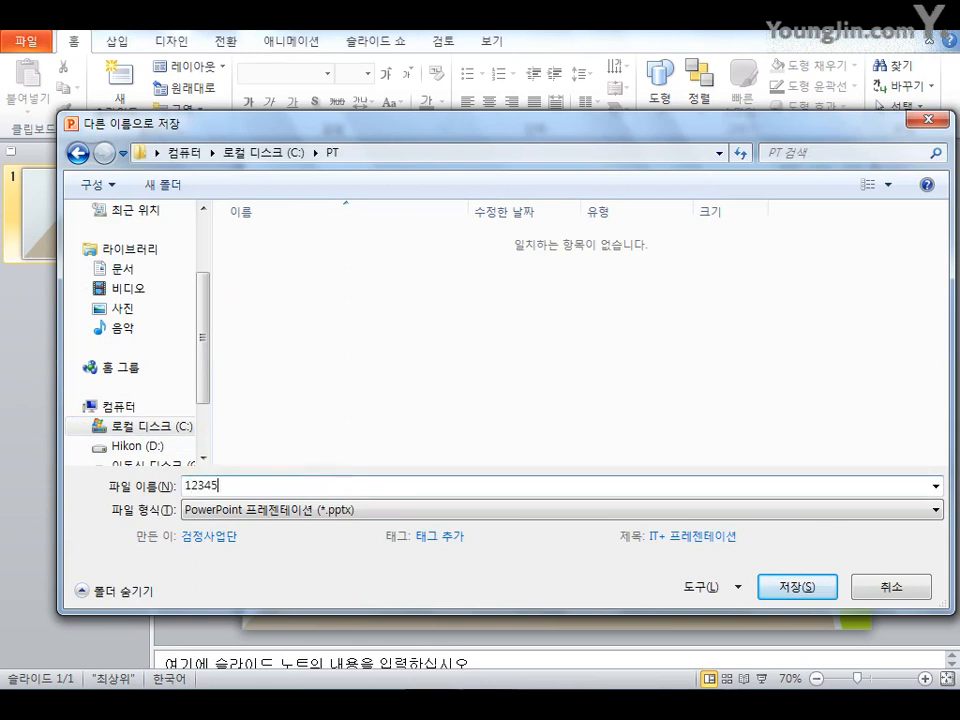
{"action": "type", "text": "678"}
{"action": "left_click", "coordinate": [797, 590]}
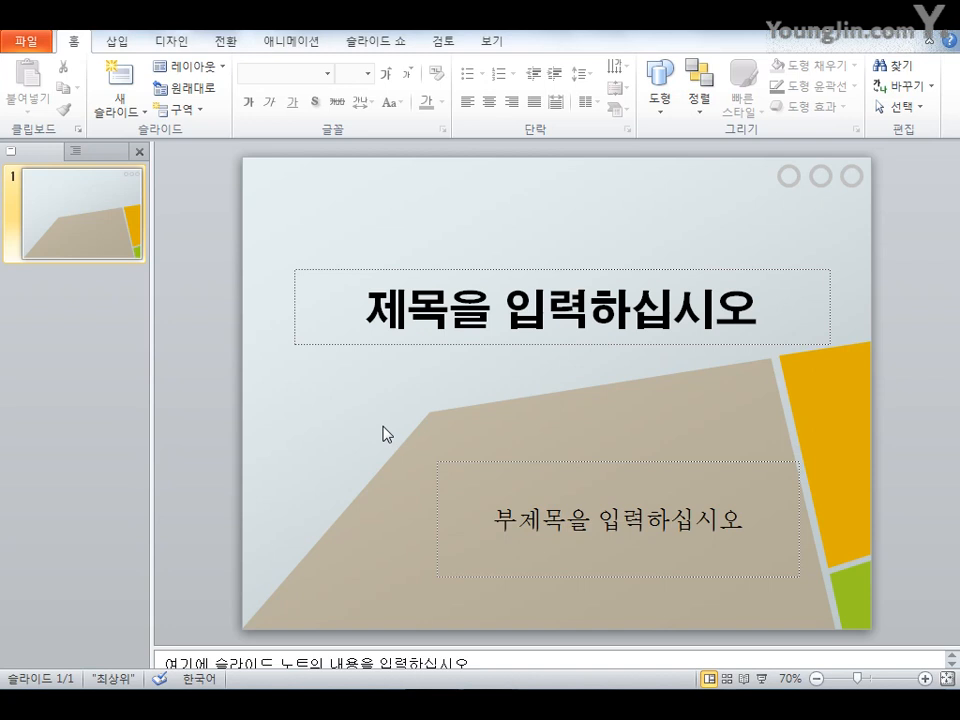
Insert the date into the subtitle in the 2017년 5월 25일 format, set to update automatically
{"action": "left_click", "coordinate": [623, 523]}
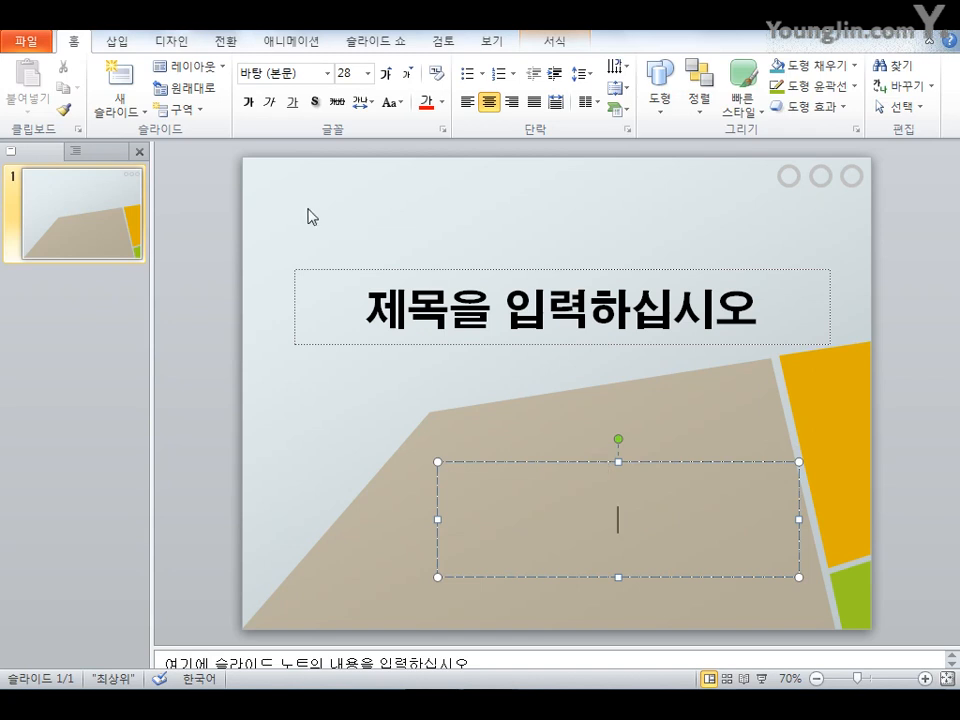
{"action": "left_click", "coordinate": [125, 42]}
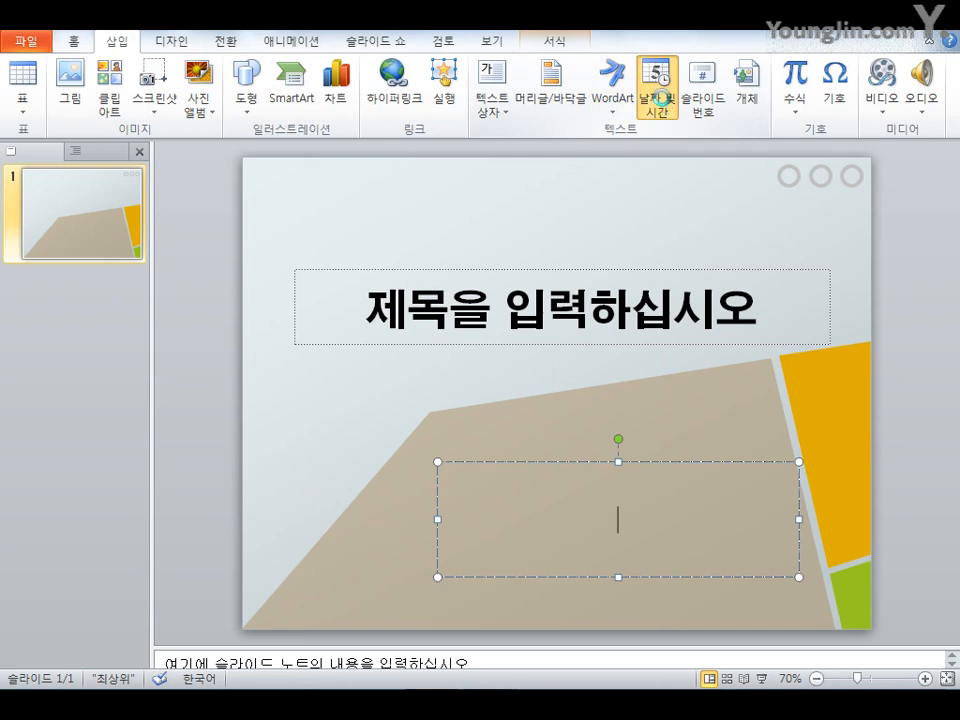
{"action": "left_click", "coordinate": [656, 88]}
{"action": "left_click_drag", "start_coordinate": [521, 369], "coordinate": [617, 265]}
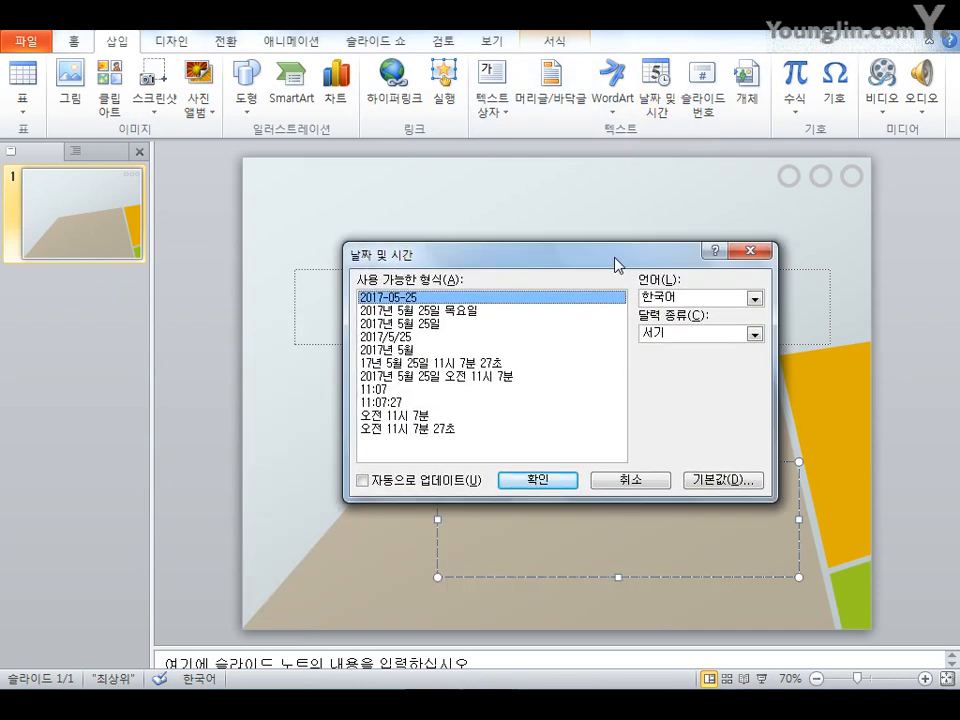
{"action": "left_click", "coordinate": [404, 324]}
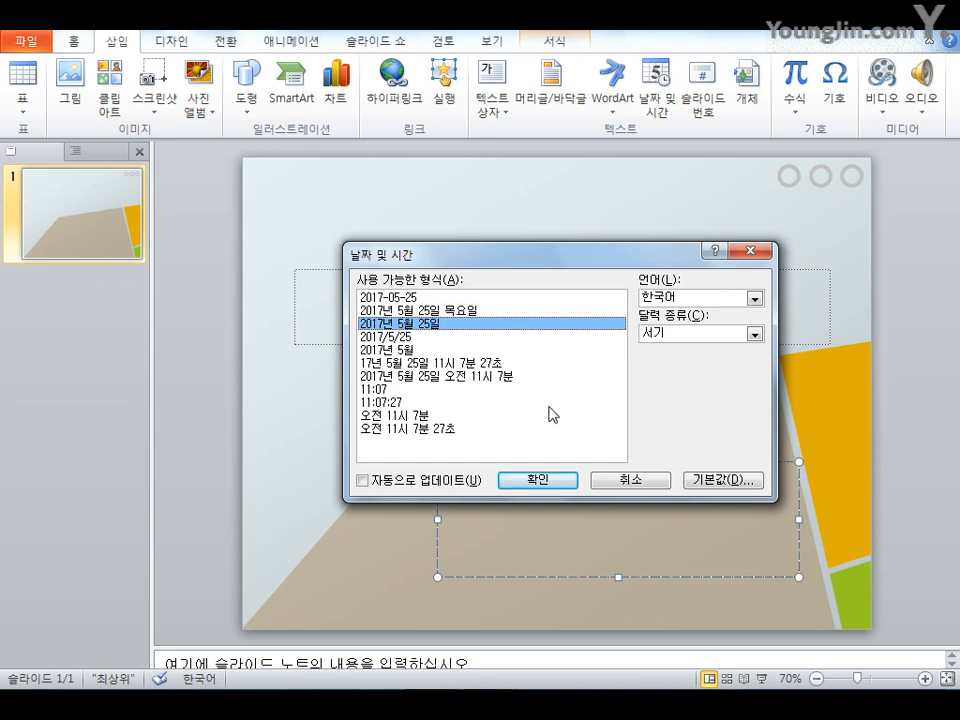
{"action": "left_click", "coordinate": [445, 482]}
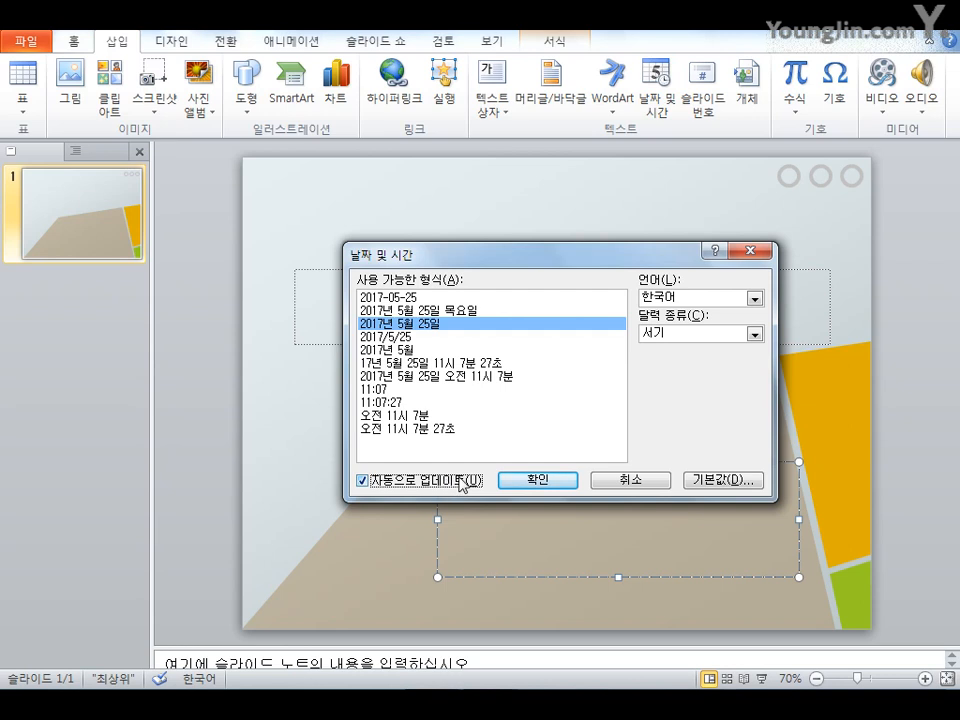
{"action": "left_click", "coordinate": [530, 483]}
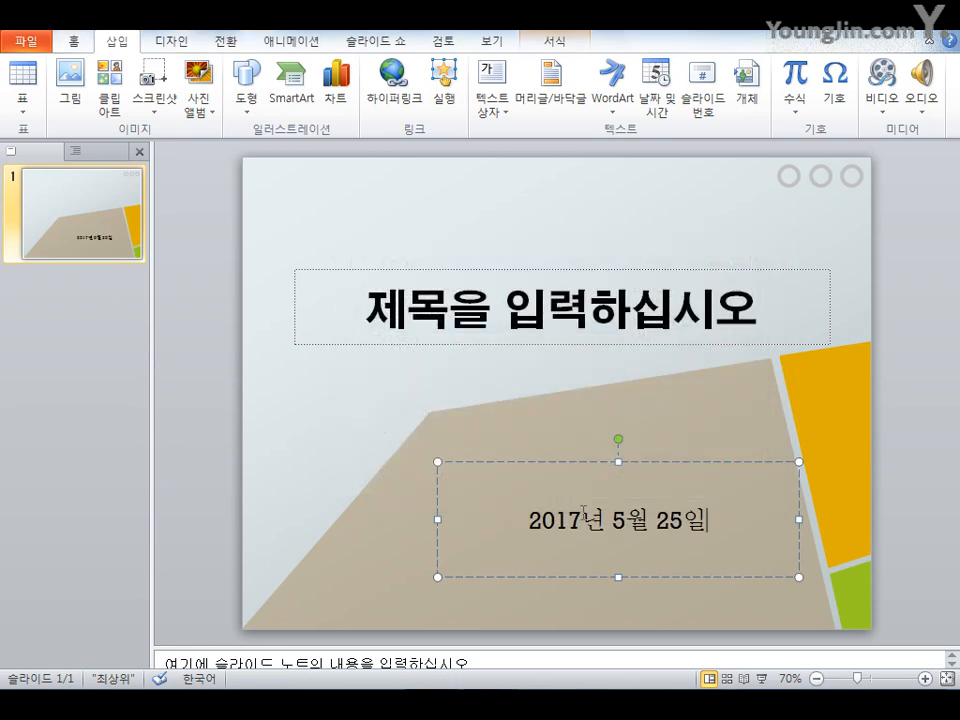
Add the presenter's name on a new line below the date in the subtitle
{"action": "key", "text": "Return"}
{"action": "type", "text": "김상ㄱ"}
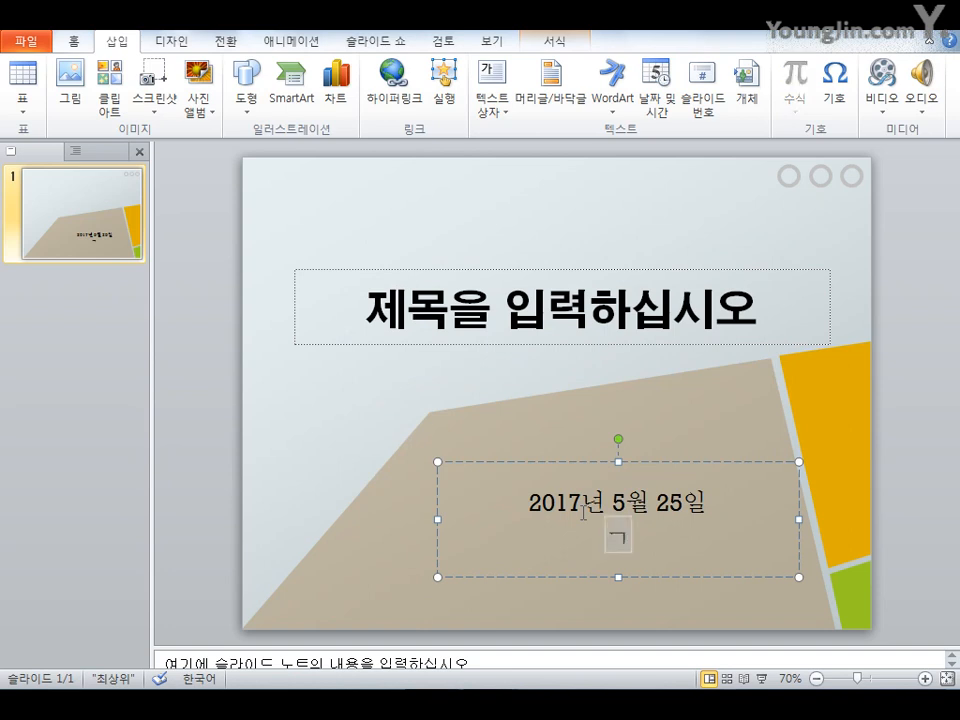
{"action": "type", "text": "ㅗㅇ"}
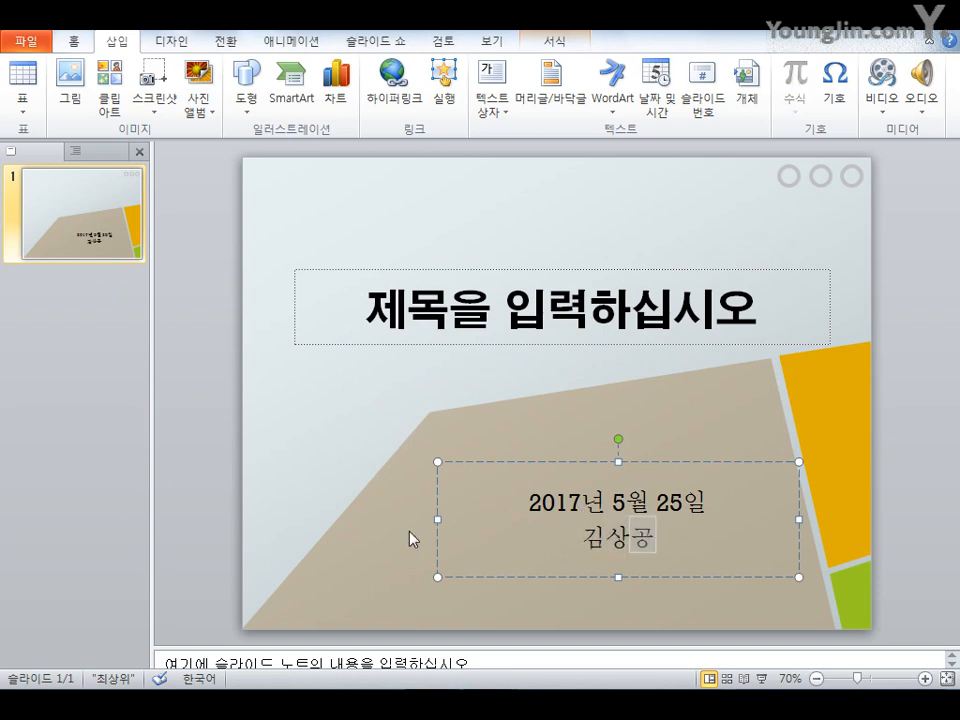
{"action": "left_click", "coordinate": [357, 500]}
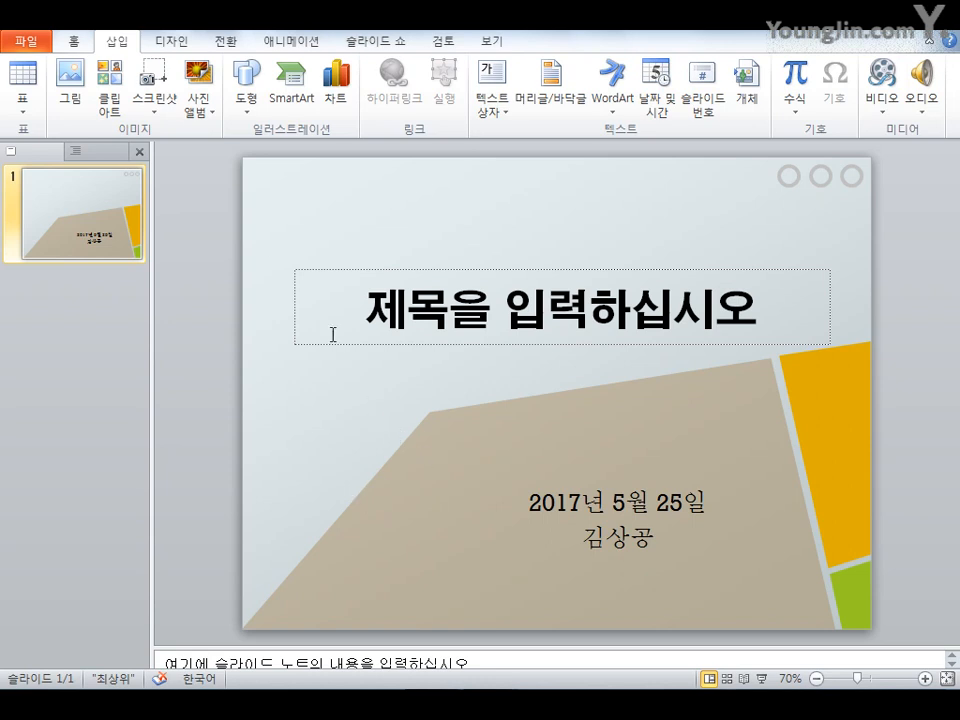
Change the presentation's theme fonts to a different built-in font set
{"action": "left_click", "coordinate": [171, 41]}
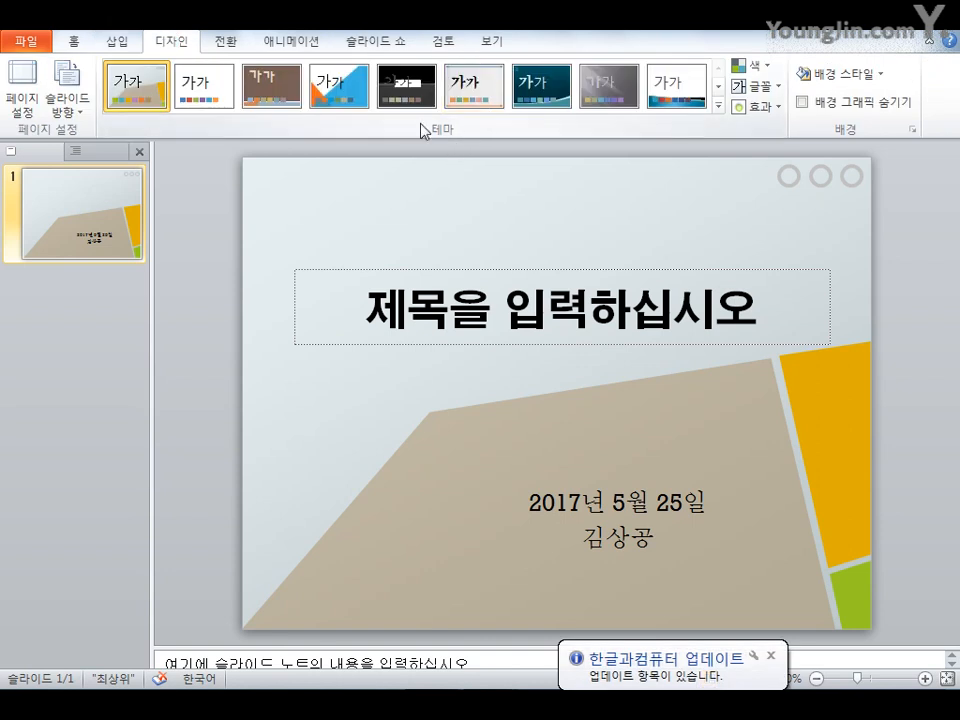
{"action": "left_click", "coordinate": [764, 97]}
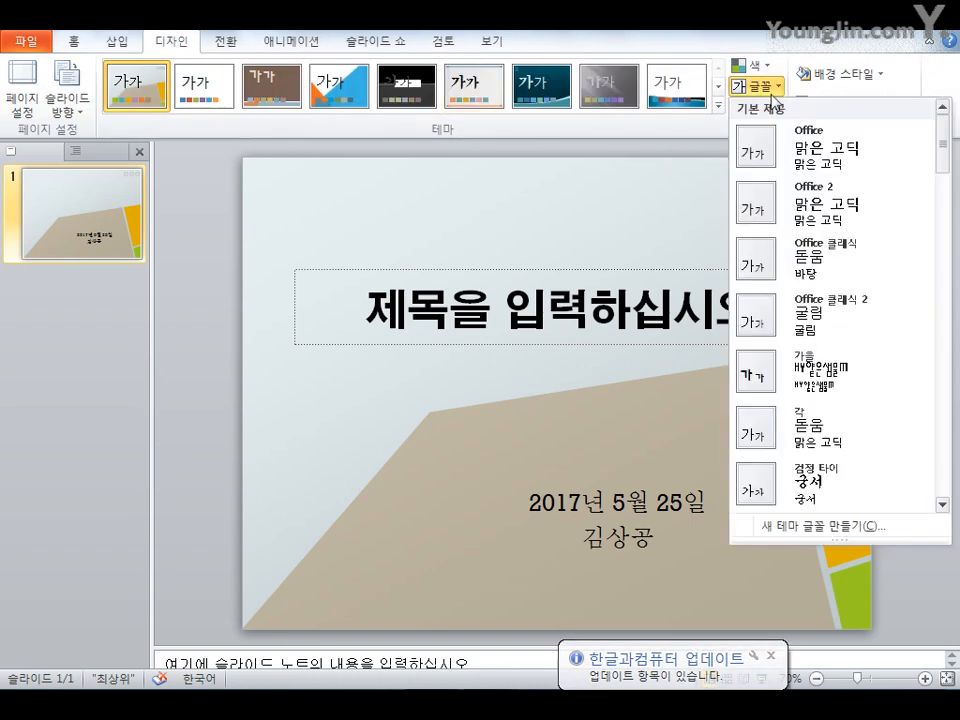
{"action": "scroll", "coordinate": [816, 430], "scroll_direction": "down", "scroll_amount": 6}
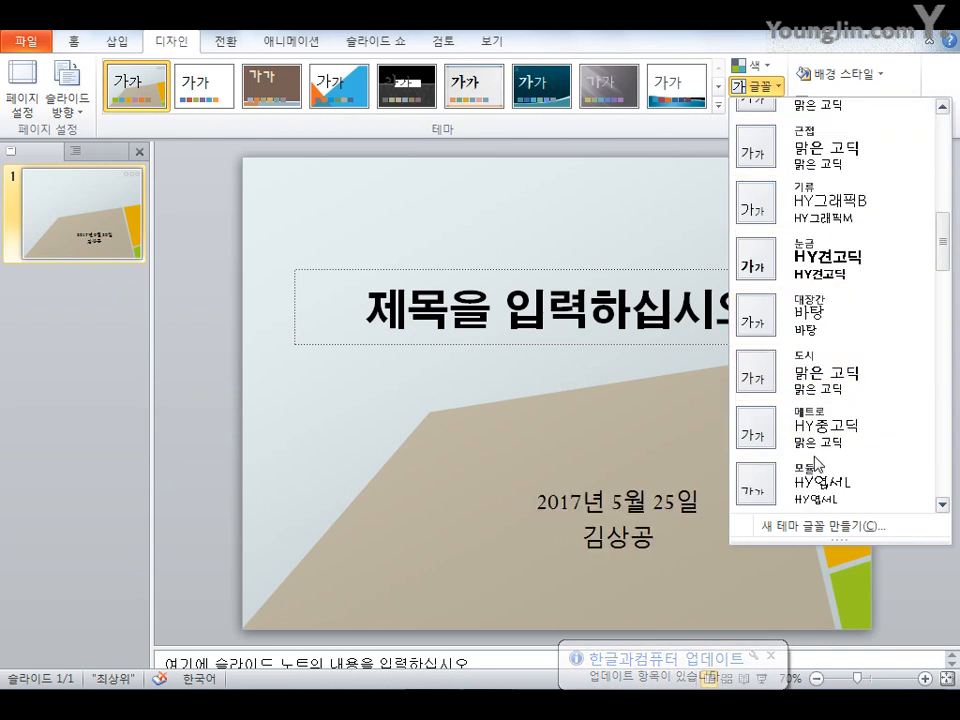
{"action": "scroll", "coordinate": [810, 433], "scroll_direction": "down", "scroll_amount": 6}
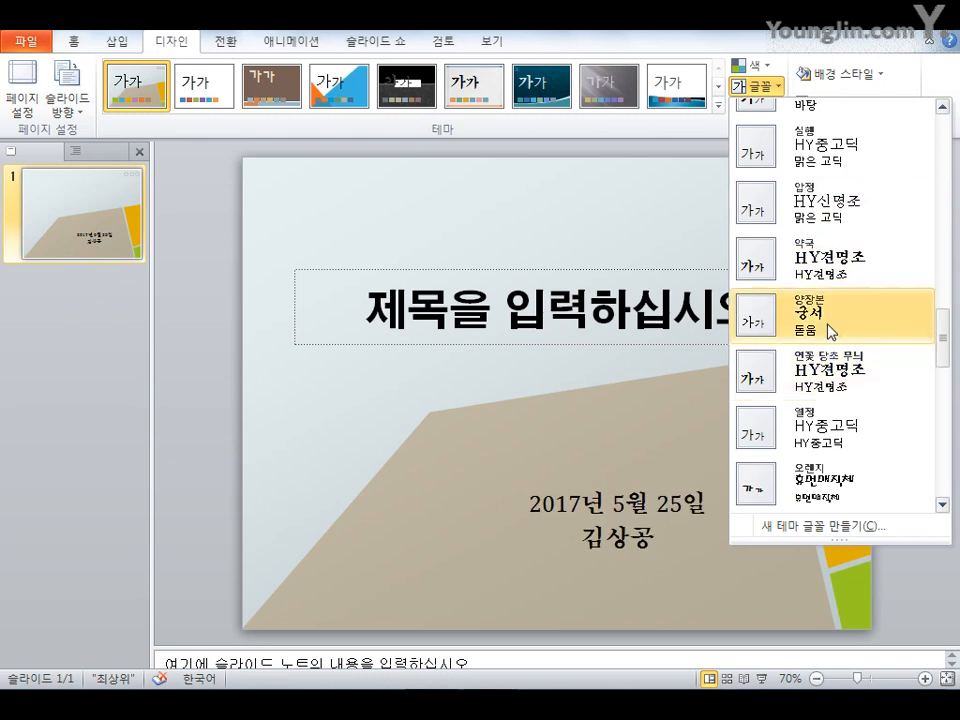
{"action": "scroll", "coordinate": [826, 300], "scroll_direction": "up", "scroll_amount": 3}
{"action": "left_click", "coordinate": [810, 270]}
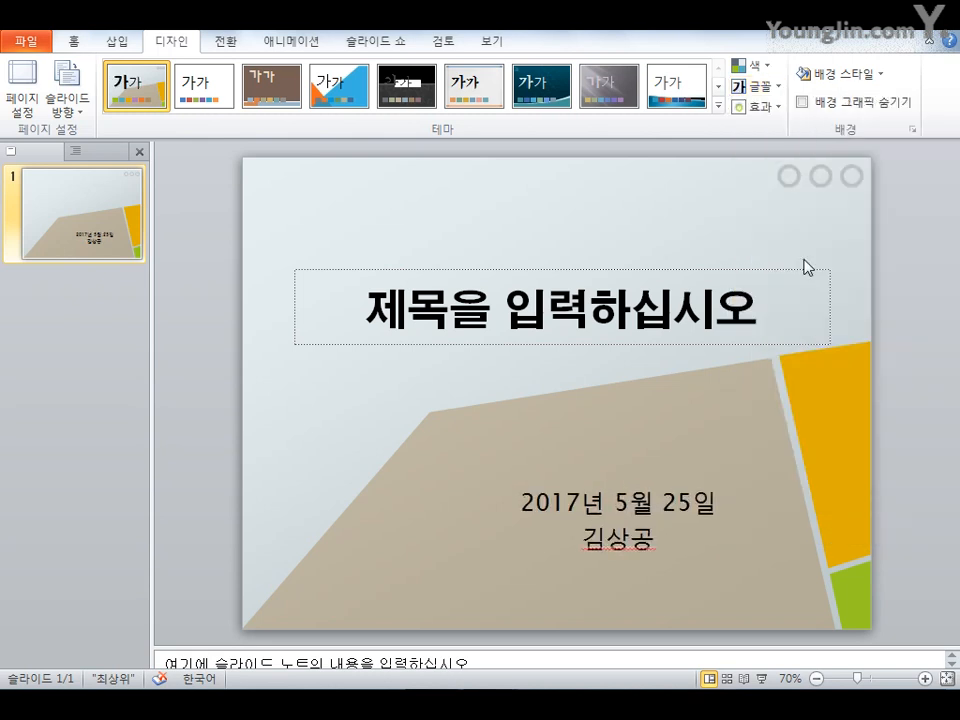
Apply the 트렉 theme effects and the plain white background style to the presentation
{"action": "left_click", "coordinate": [760, 106]}
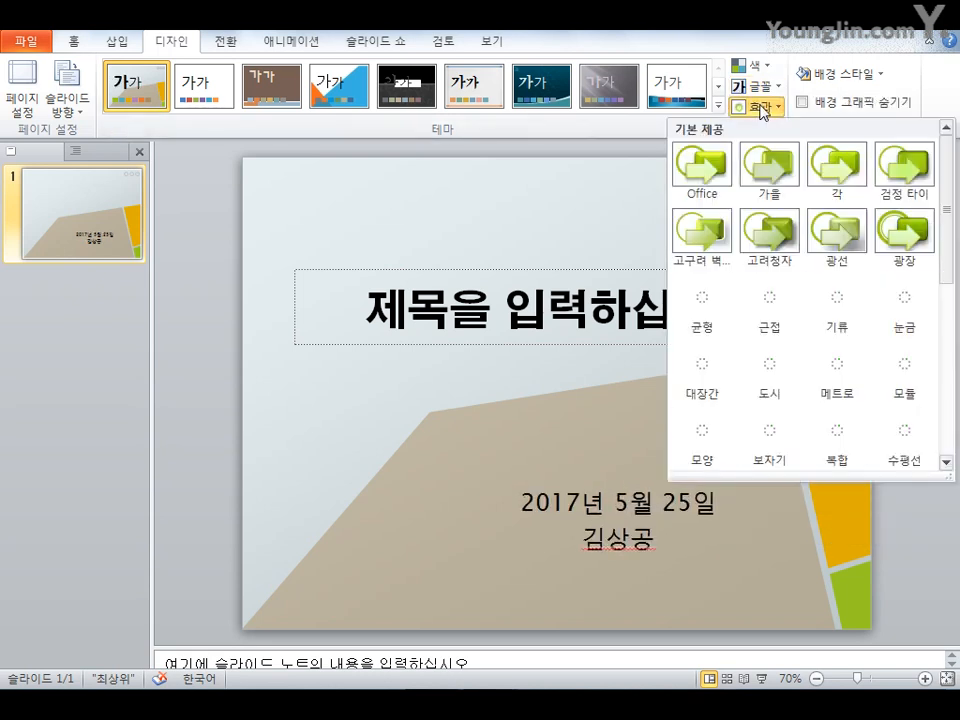
{"action": "scroll", "coordinate": [838, 300], "scroll_direction": "down", "scroll_amount": 3}
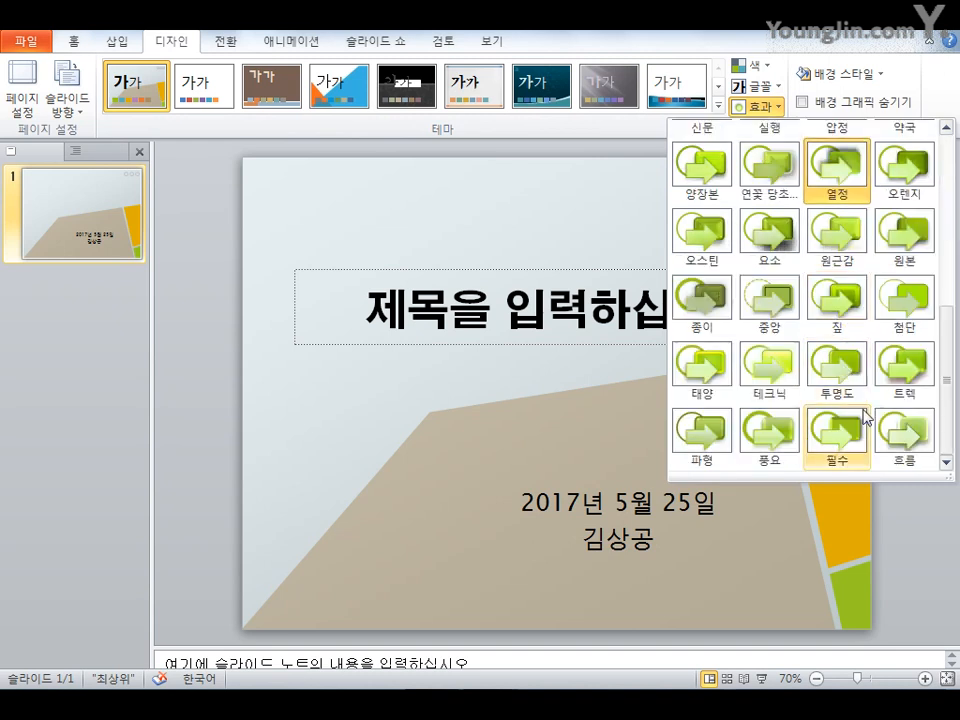
{"action": "left_click", "coordinate": [893, 390]}
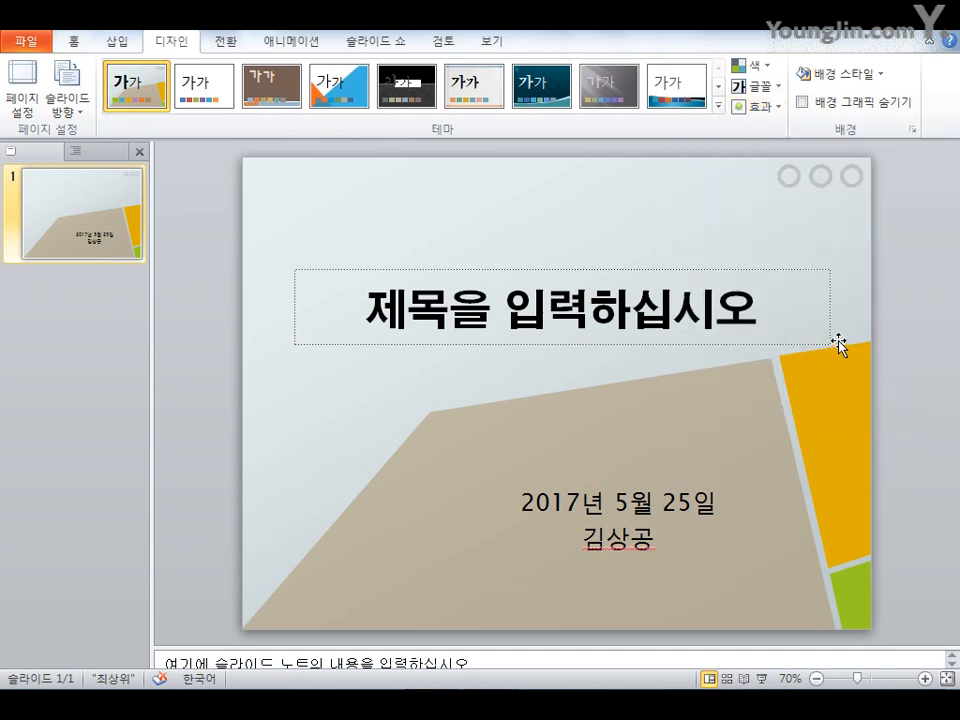
{"action": "left_click", "coordinate": [840, 78]}
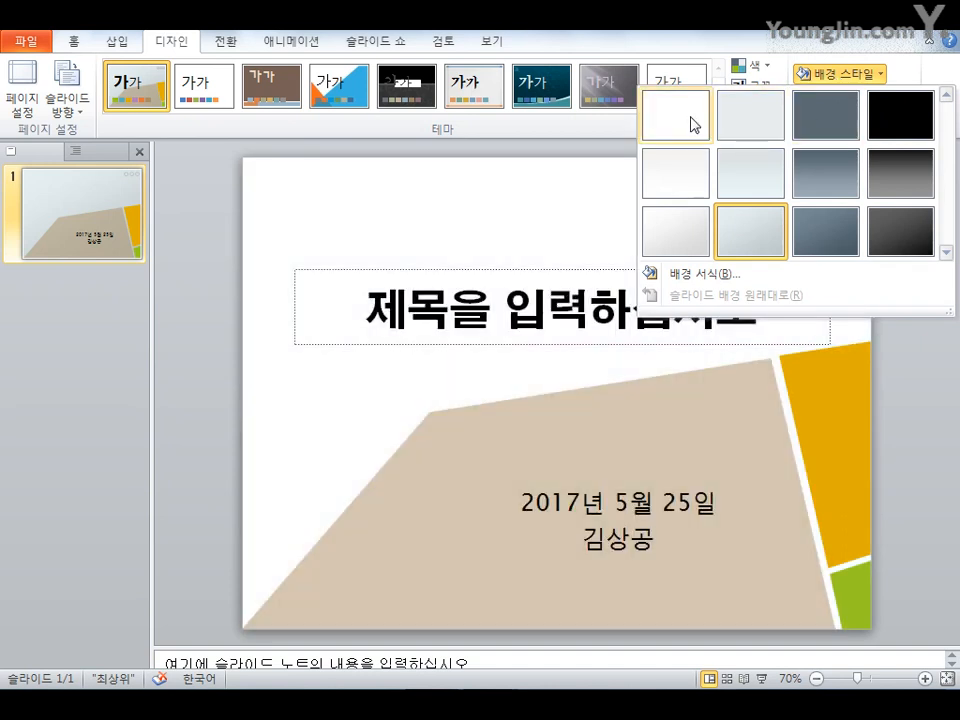
{"action": "left_click", "coordinate": [693, 124]}
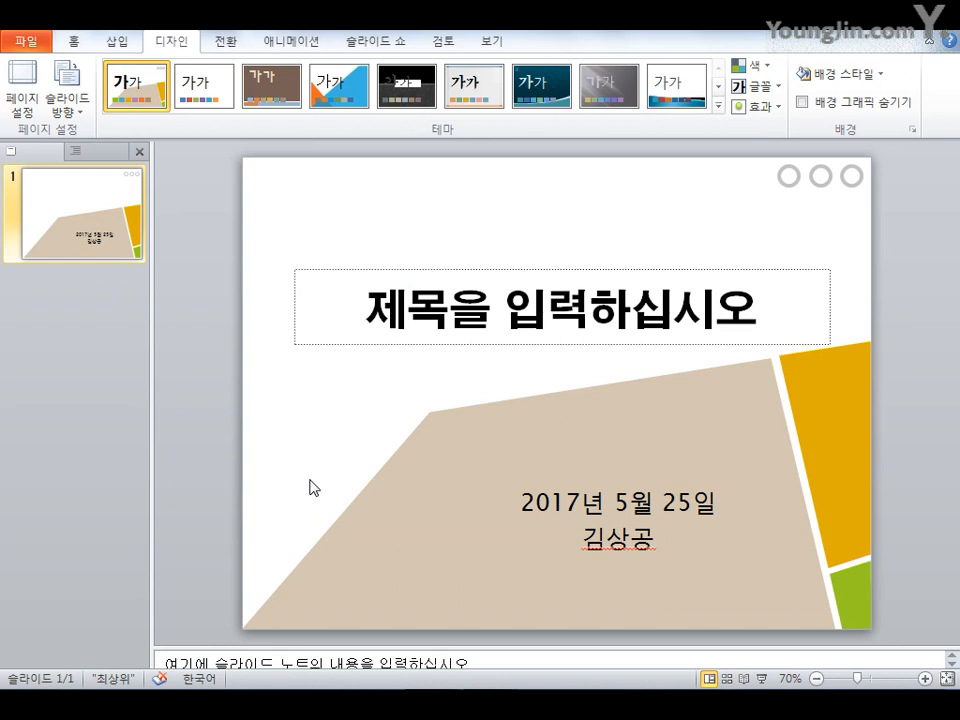
Enter the title 120 다산콜센터 in the title placeholder
{"action": "left_click", "coordinate": [505, 320]}
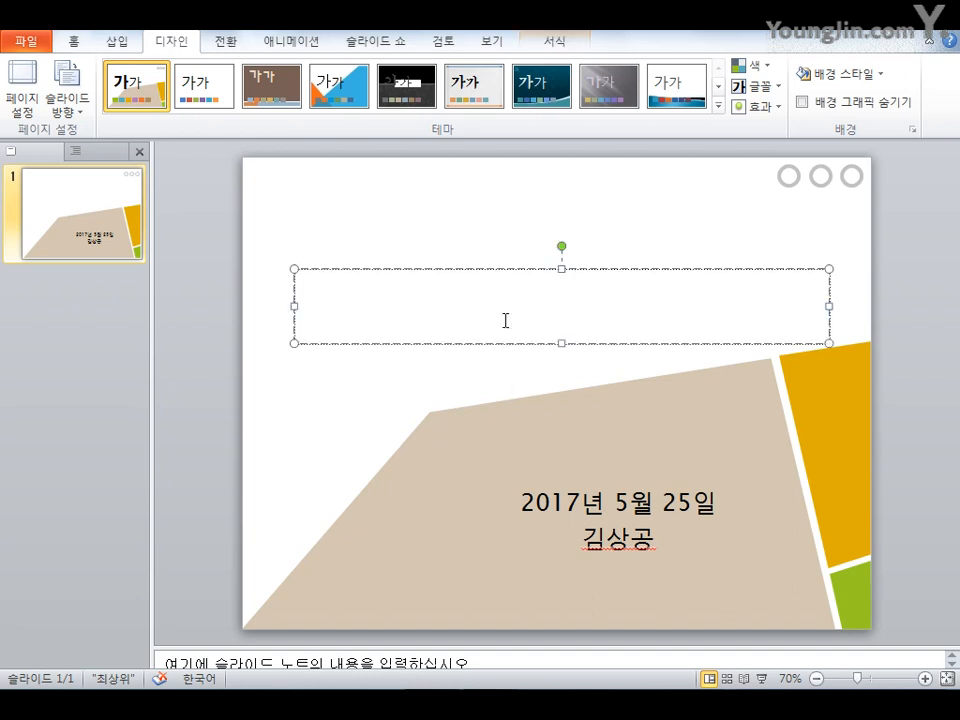
{"action": "type", "text": "120"}
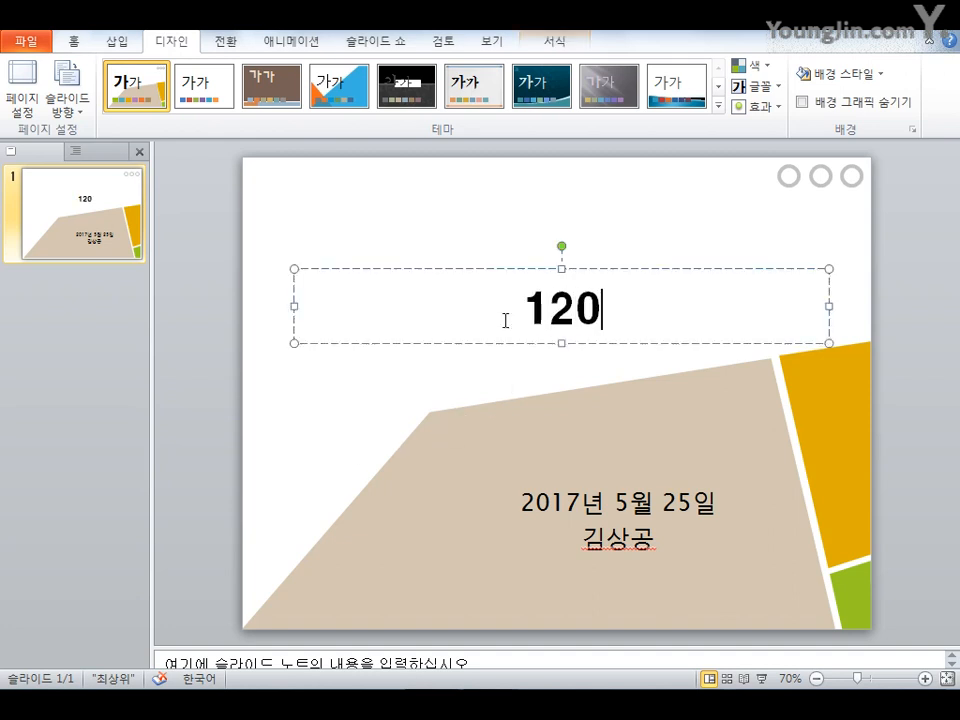
{"action": "type", "text": " 다산콜"}
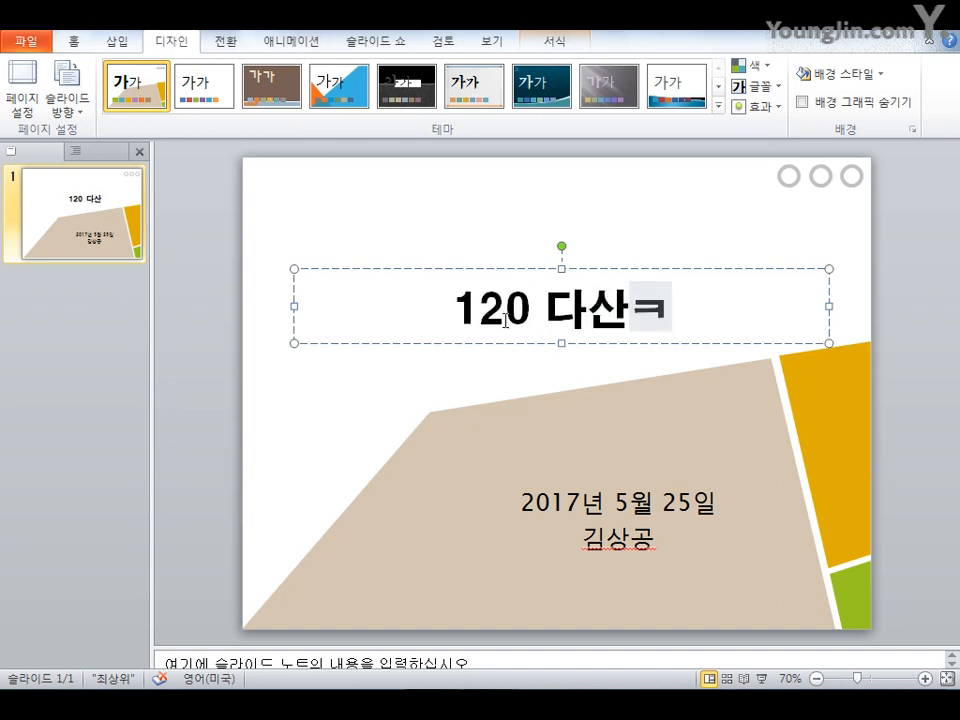
{"action": "type", "text": "센터"}
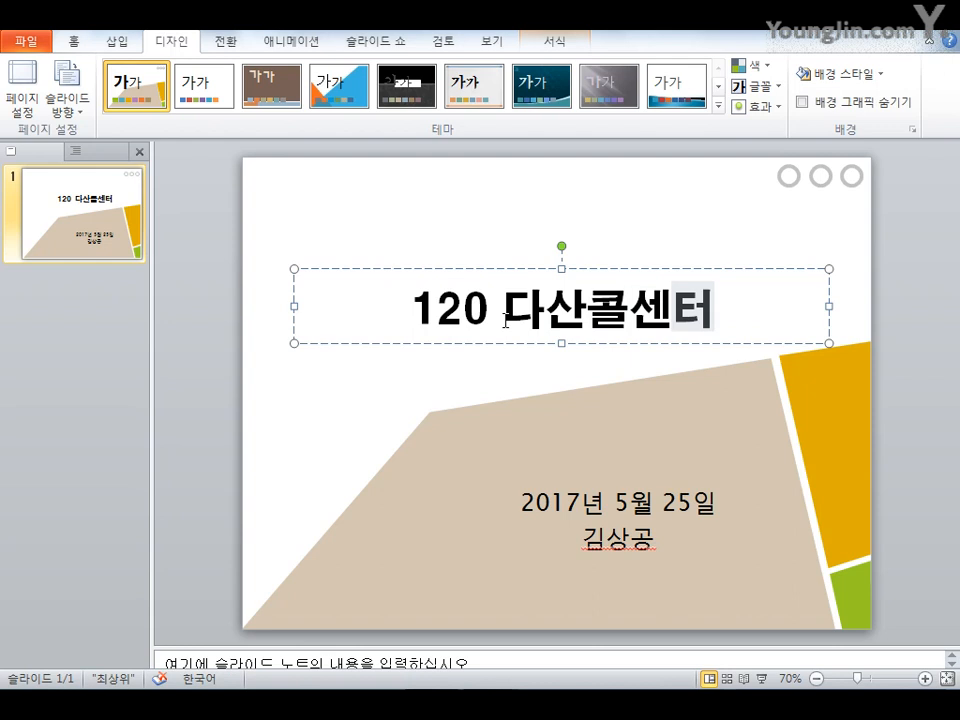
{"action": "key", "text": "Escape"}
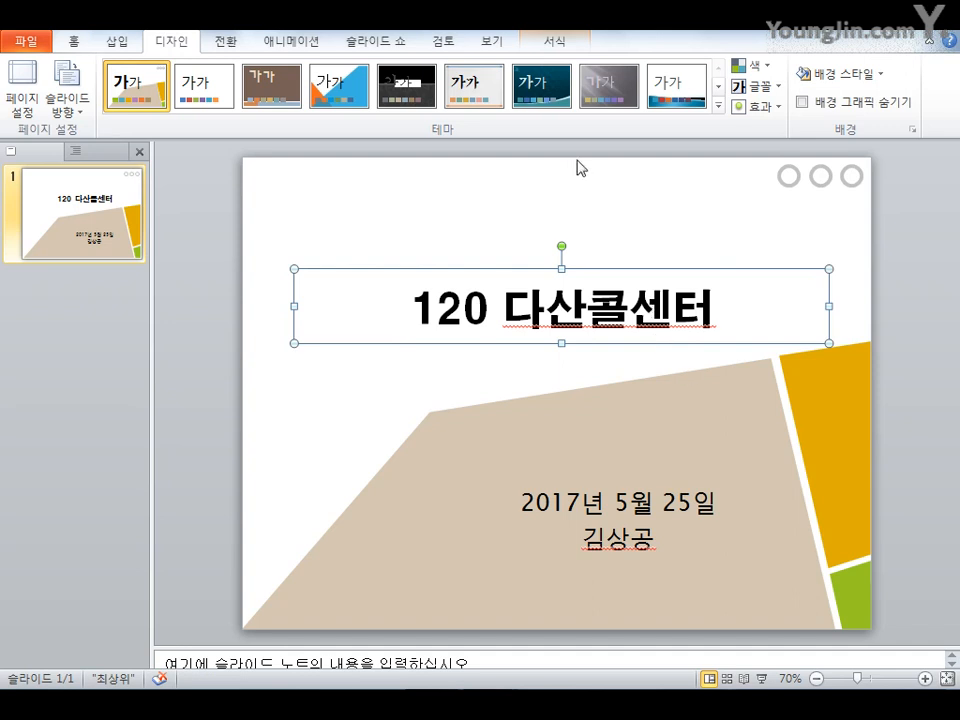
Apply the WordArt style 그라데이션 채우기 - 밤색, 강조 6, 안쪽 그림자 to the title text
{"action": "left_click", "coordinate": [555, 49]}
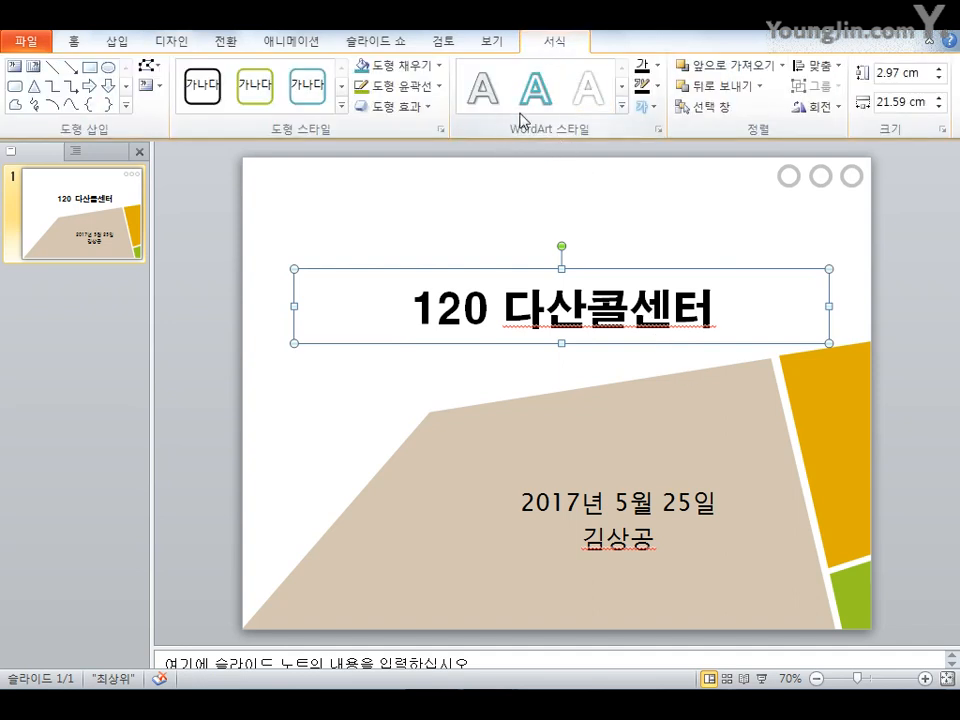
{"action": "left_click", "coordinate": [622, 107]}
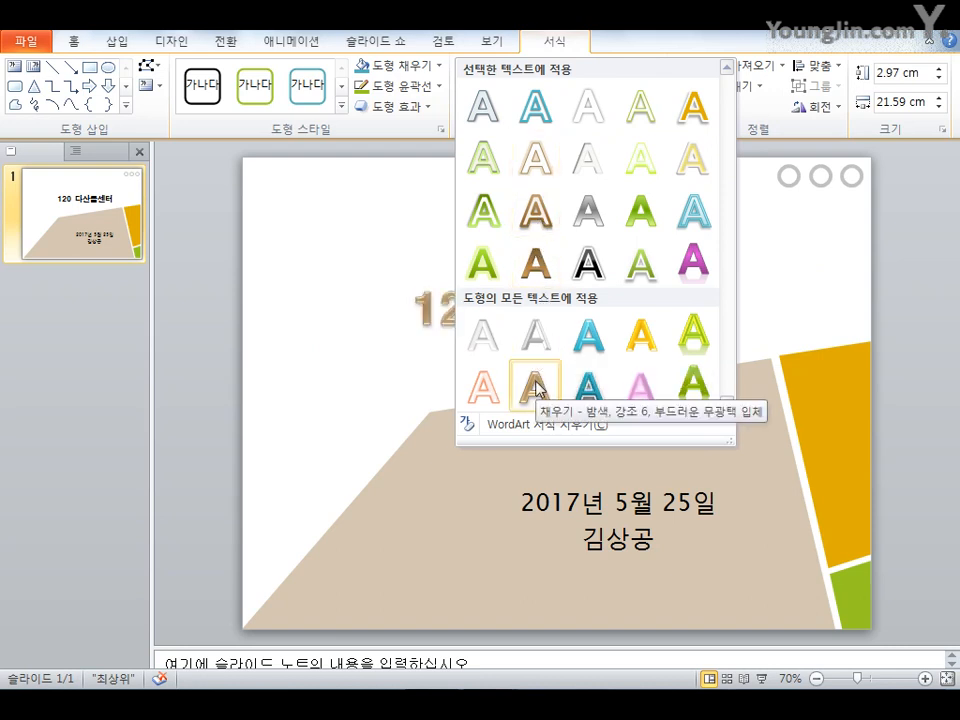
{"action": "left_click", "coordinate": [540, 263]}
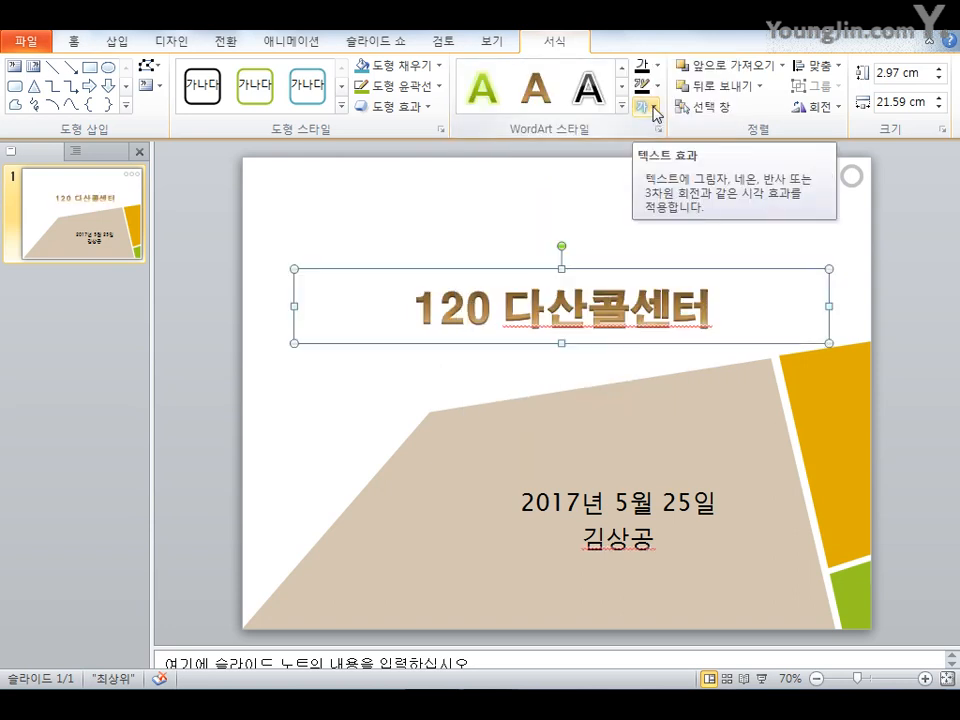
Apply a warp Transform text effect from the bottom of the warp gallery to the title text
{"action": "left_click", "coordinate": [654, 107]}
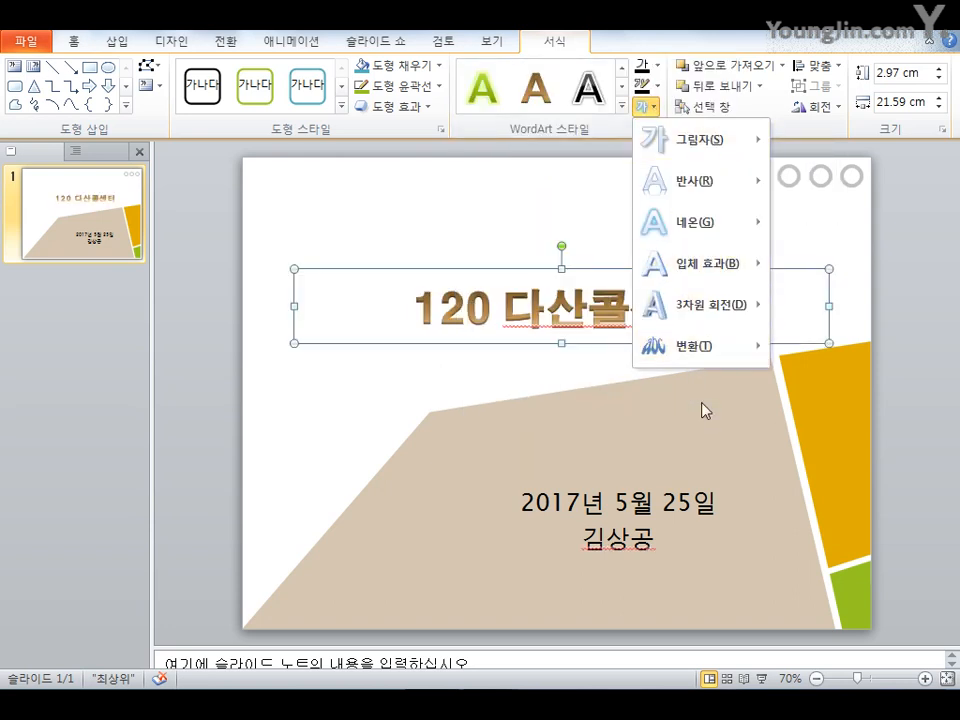
{"action": "mouse_move", "coordinate": [711, 354]}
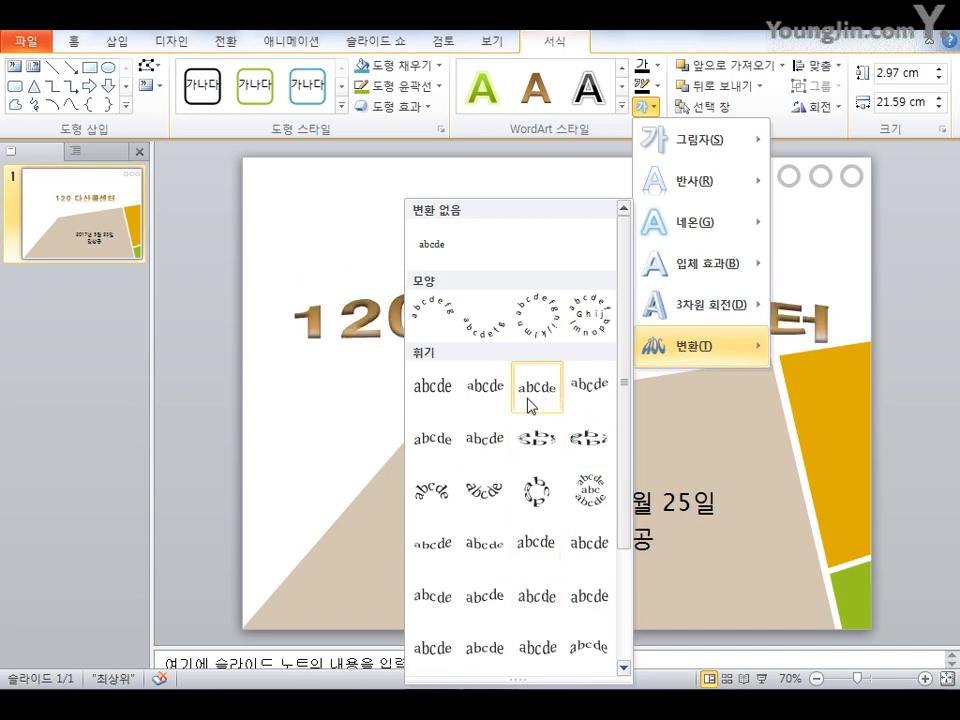
{"action": "scroll", "coordinate": [527, 400], "scroll_direction": "down", "scroll_amount": 3}
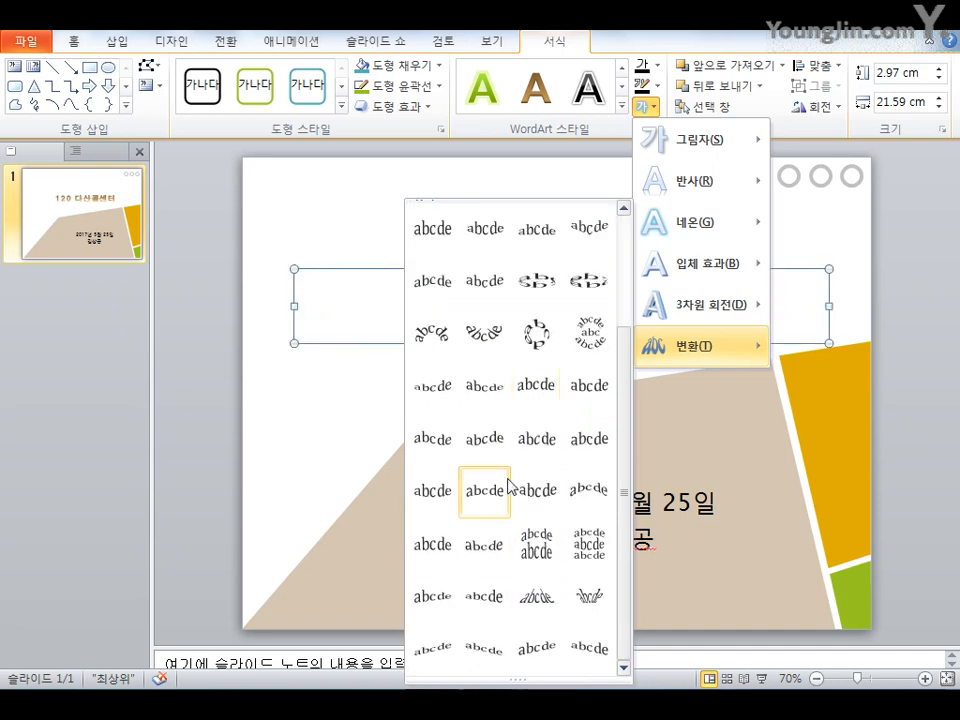
{"action": "left_click", "coordinate": [541, 652]}
{"action": "left_click", "coordinate": [339, 430]}
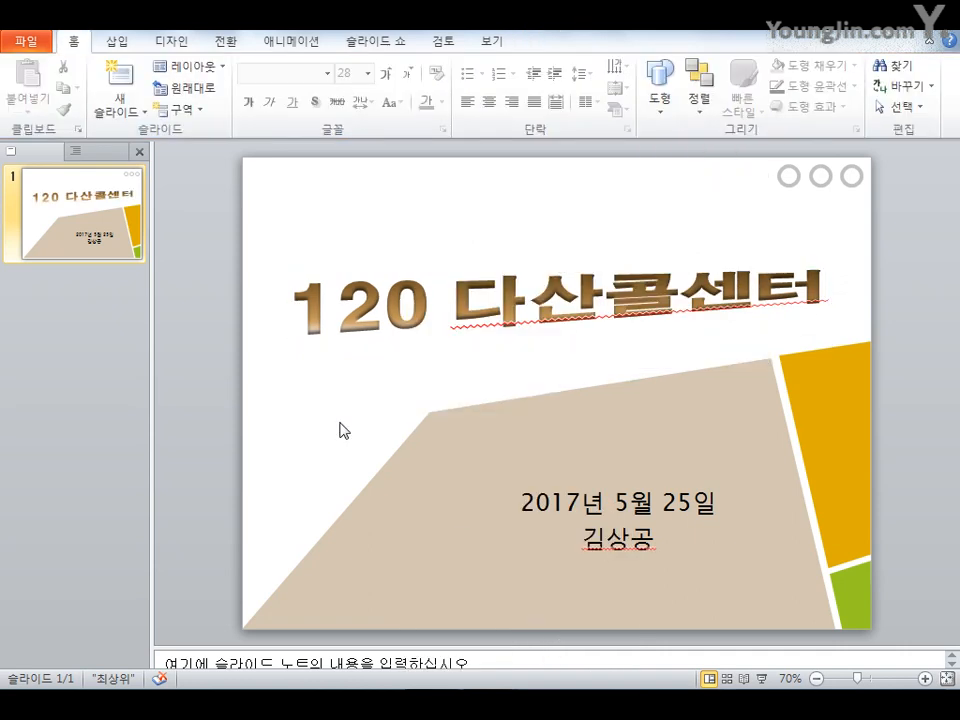
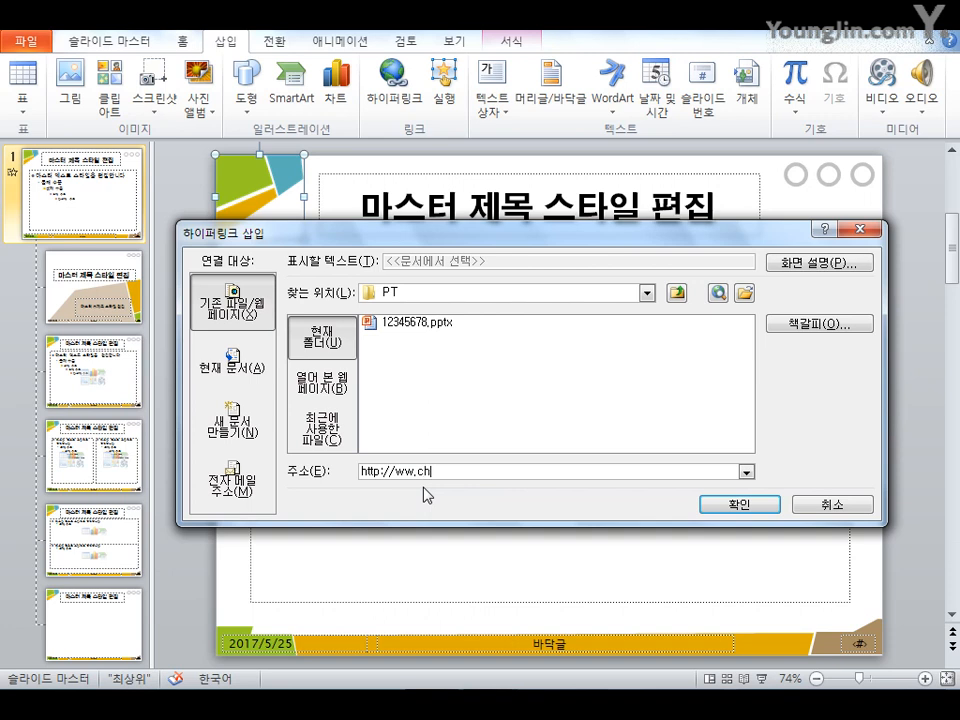
Finish the hyperlink address ending in korcham.net for the master's logo image and confirm the link
{"action": "key", "text": "BackSpace"}
{"action": "key", "text": "BackSpace"}
{"action": "type", "text": "korcham.net"}
{"action": "left_click", "coordinate": [739, 505]}
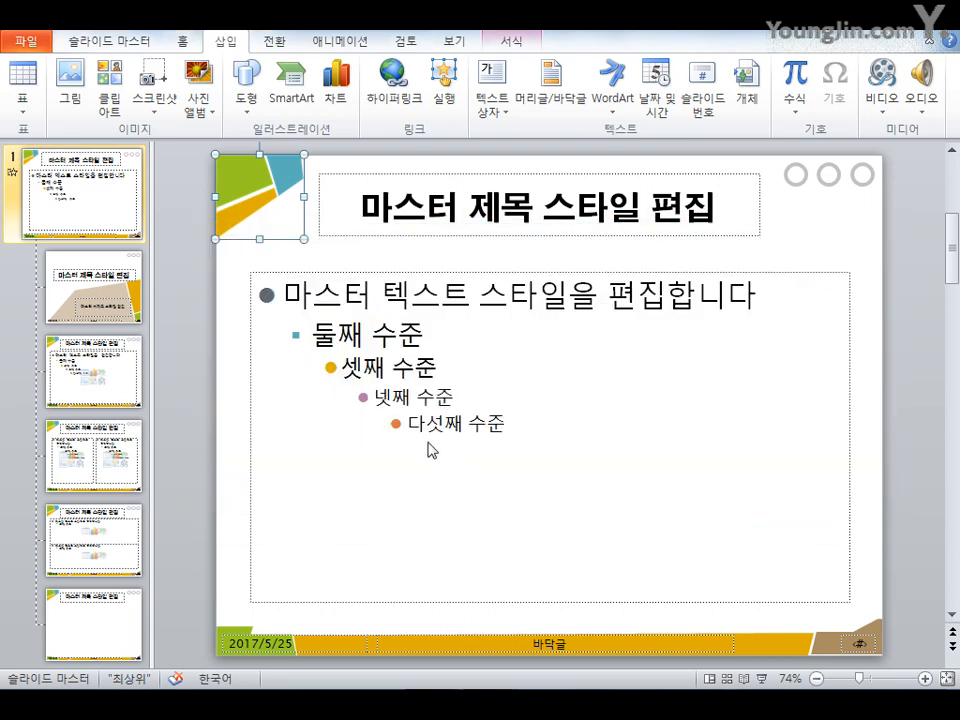
Set the slide master title placeholder's font size to 40
{"action": "left_click", "coordinate": [479, 232]}
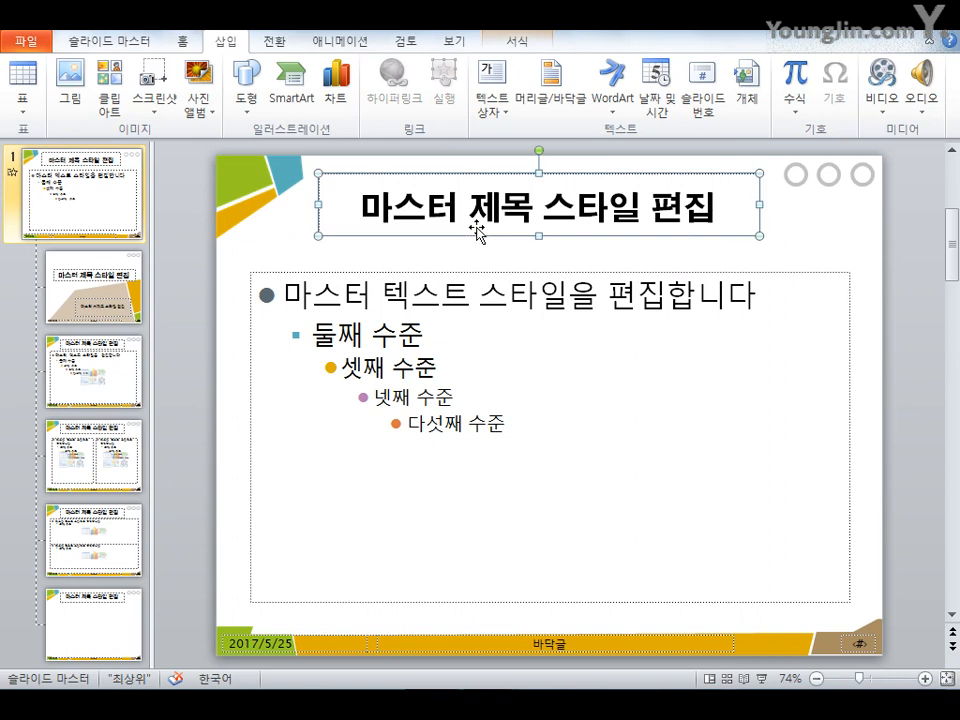
{"action": "left_click", "coordinate": [182, 42]}
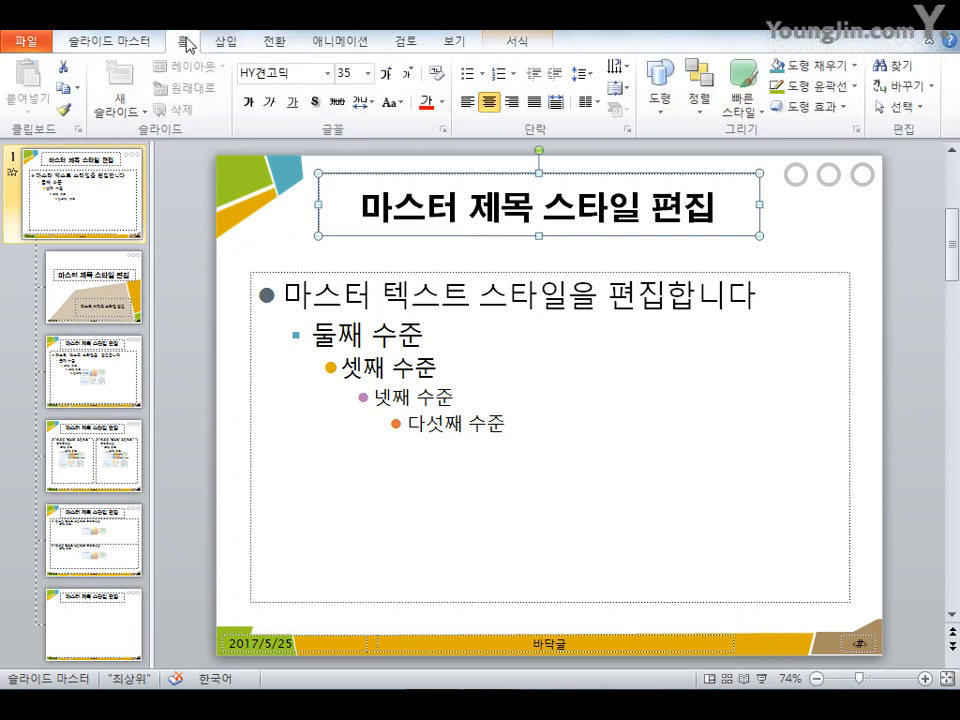
{"action": "left_click", "coordinate": [349, 78]}
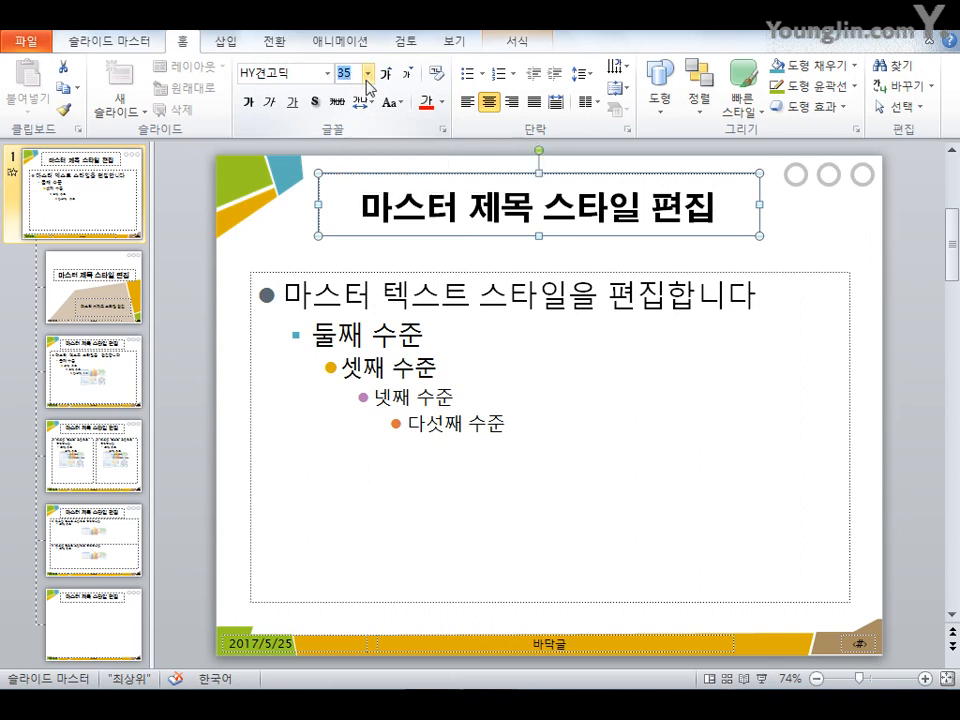
{"action": "type", "text": "40"}
{"action": "key", "text": "Return"}
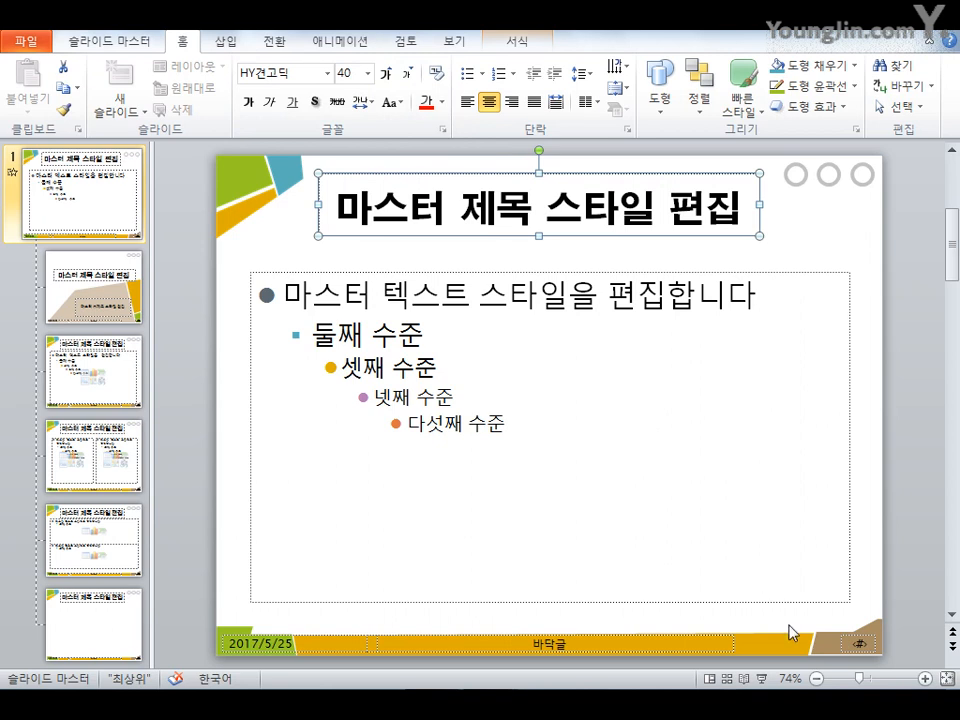
Set the slide number placeholder's font size to 15 in the slide master
{"action": "left_click", "coordinate": [873, 640]}
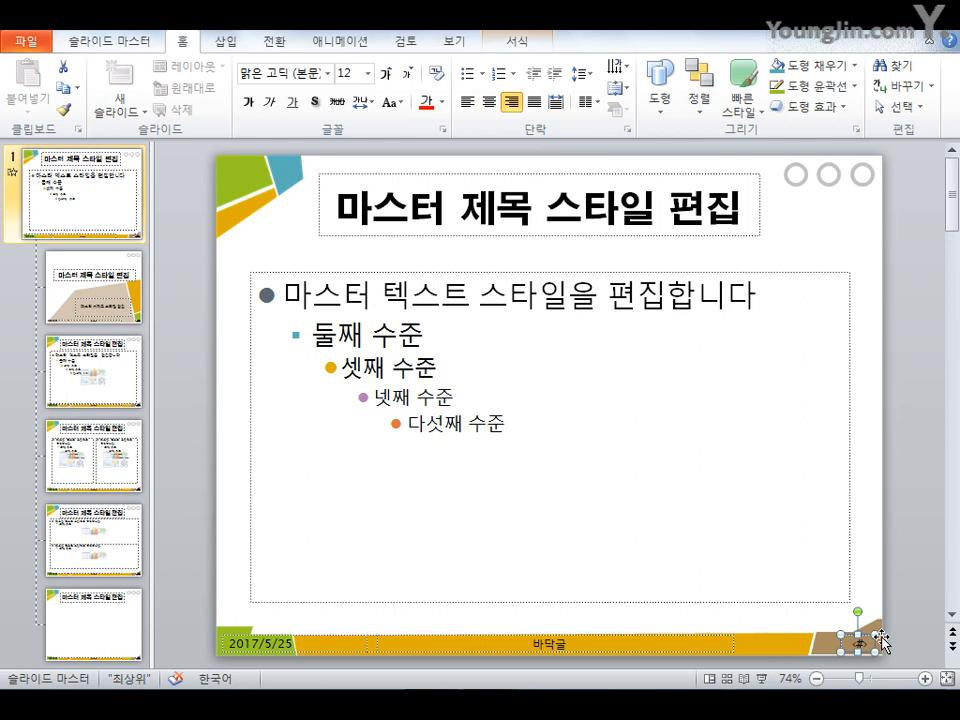
{"action": "left_click", "coordinate": [360, 74]}
{"action": "type", "text": "15"}
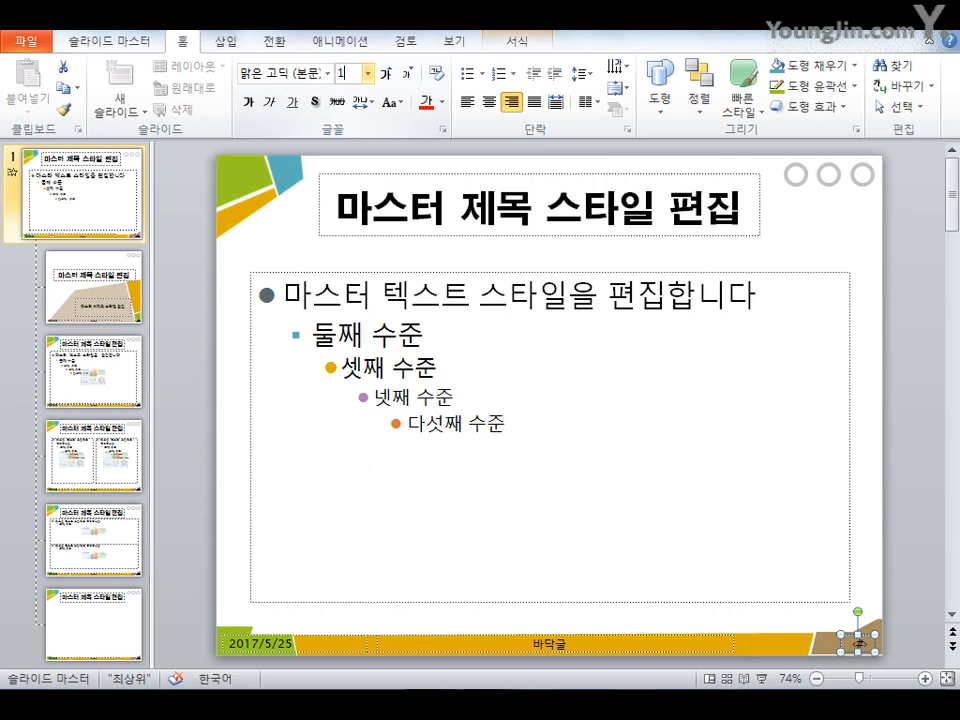
{"action": "key", "text": "Return"}
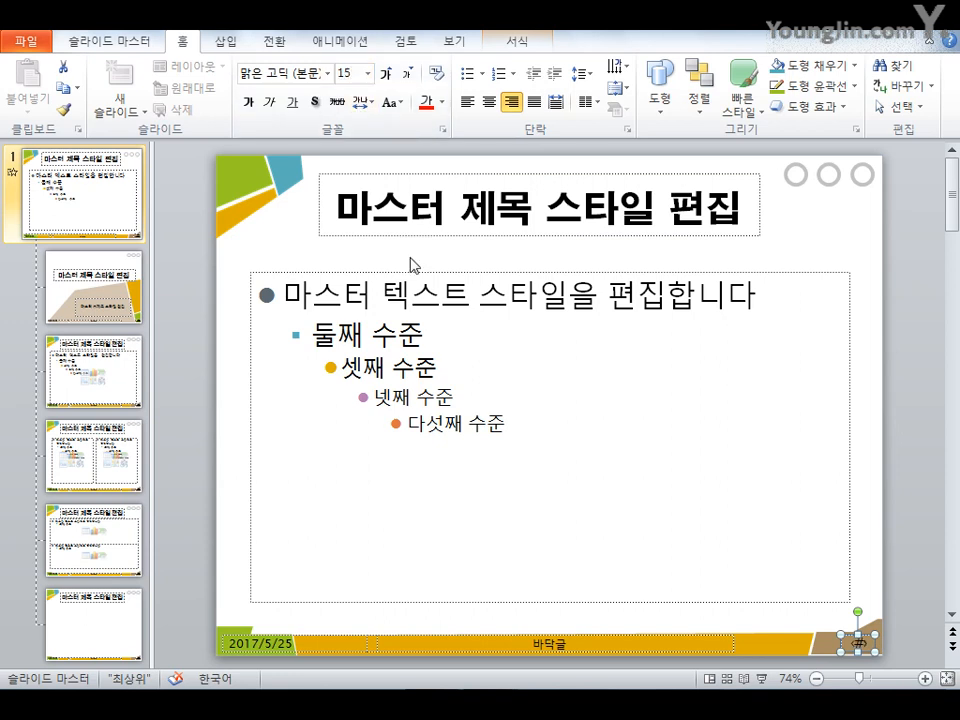
Close the slide master view
{"action": "left_click", "coordinate": [240, 413]}
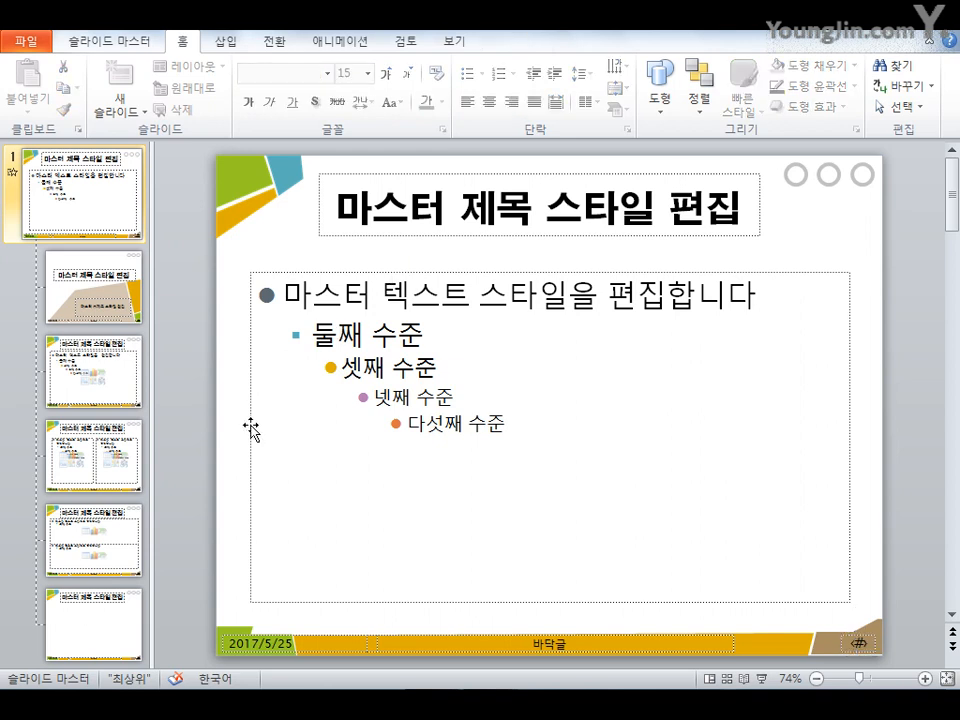
{"action": "left_click", "coordinate": [136, 47]}
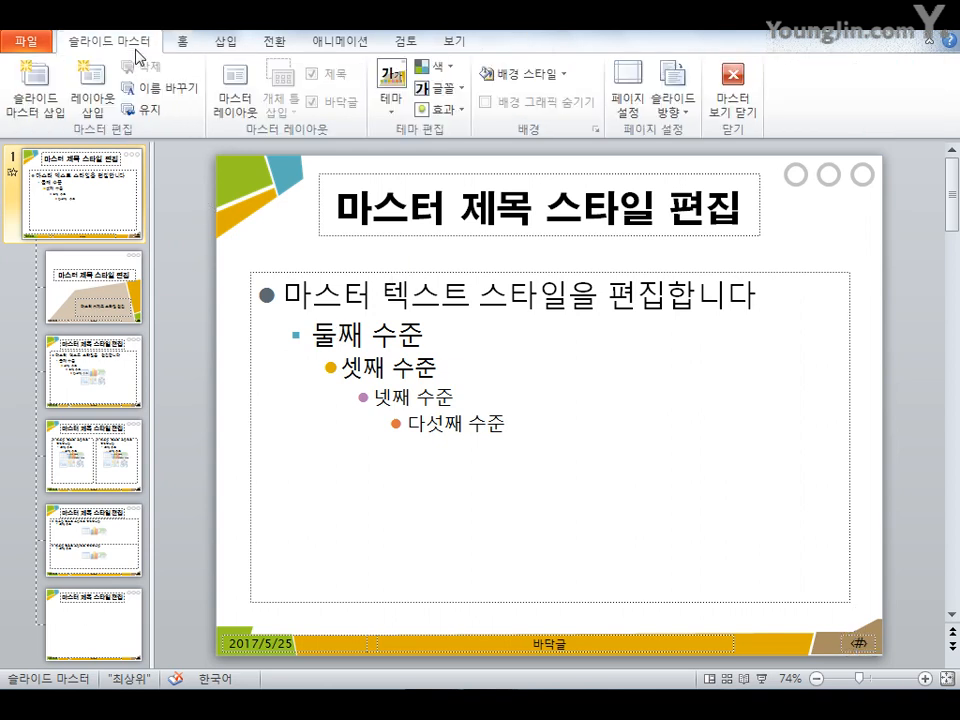
{"action": "left_click", "coordinate": [722, 116]}
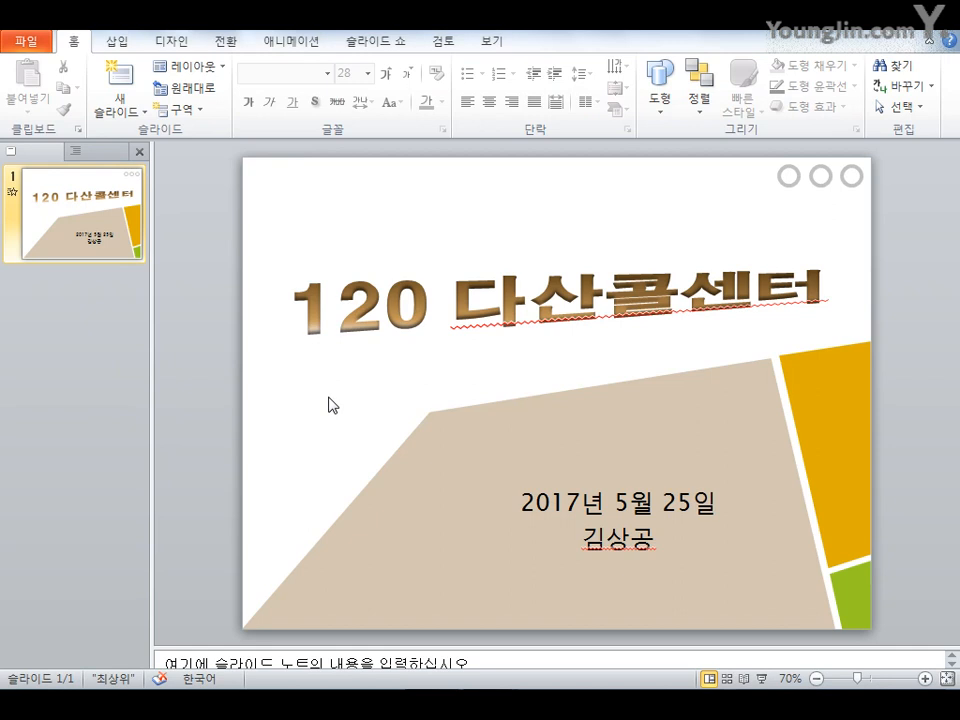
Insert the audio file bg.mid from the C:\Part3\기출유형문제7회 folder into the title slide
{"action": "left_click", "coordinate": [118, 43]}
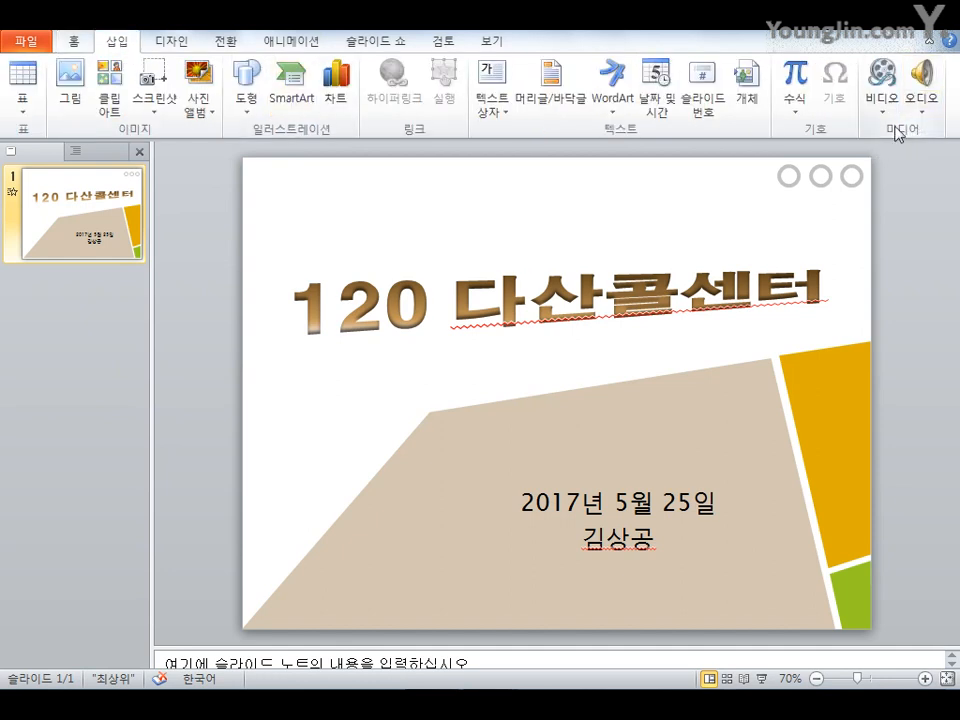
{"action": "left_click", "coordinate": [922, 110]}
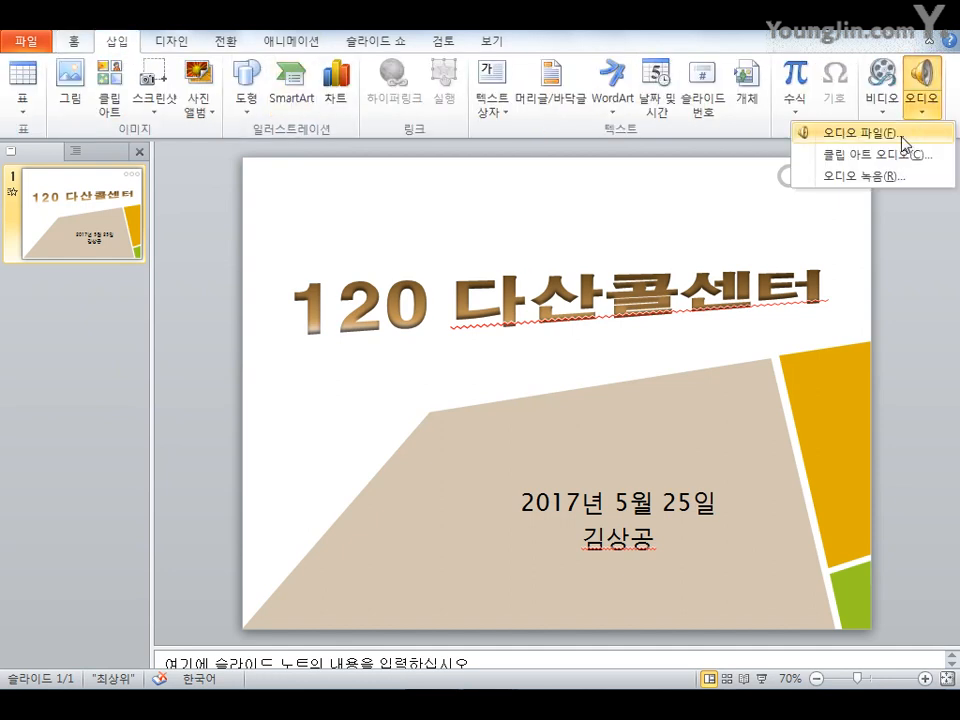
{"action": "left_click", "coordinate": [903, 143]}
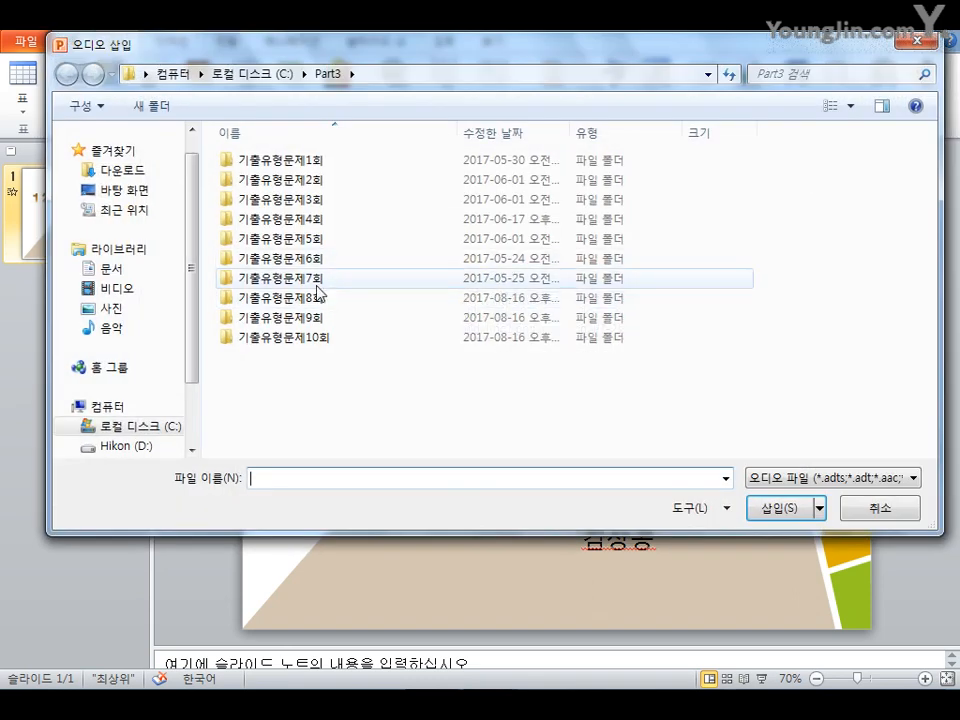
{"action": "double_click", "coordinate": [312, 280]}
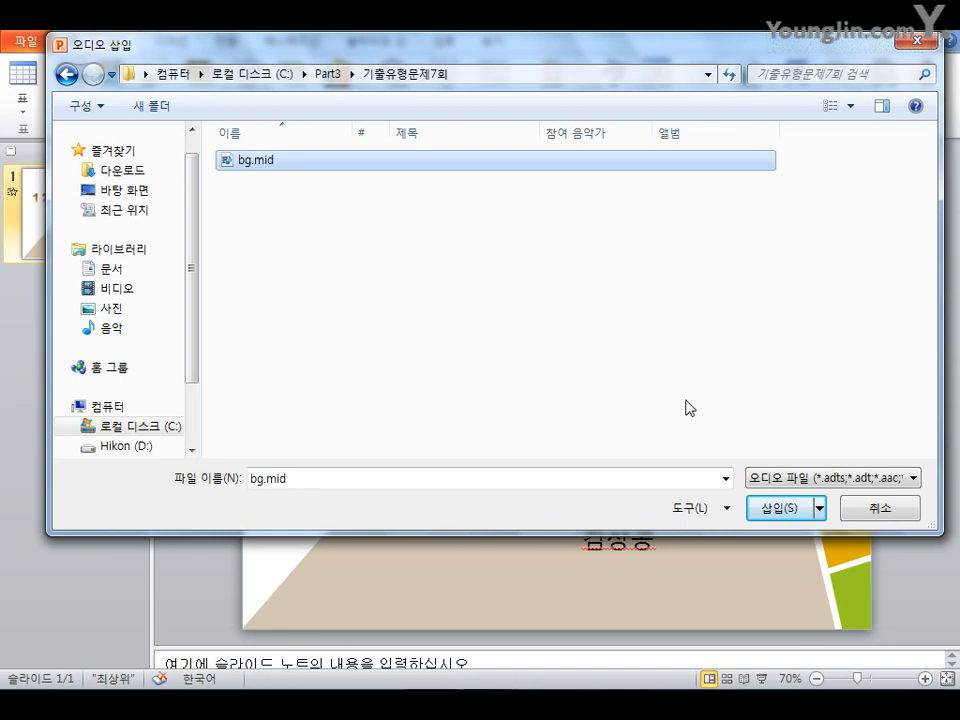
{"action": "left_click", "coordinate": [772, 508]}
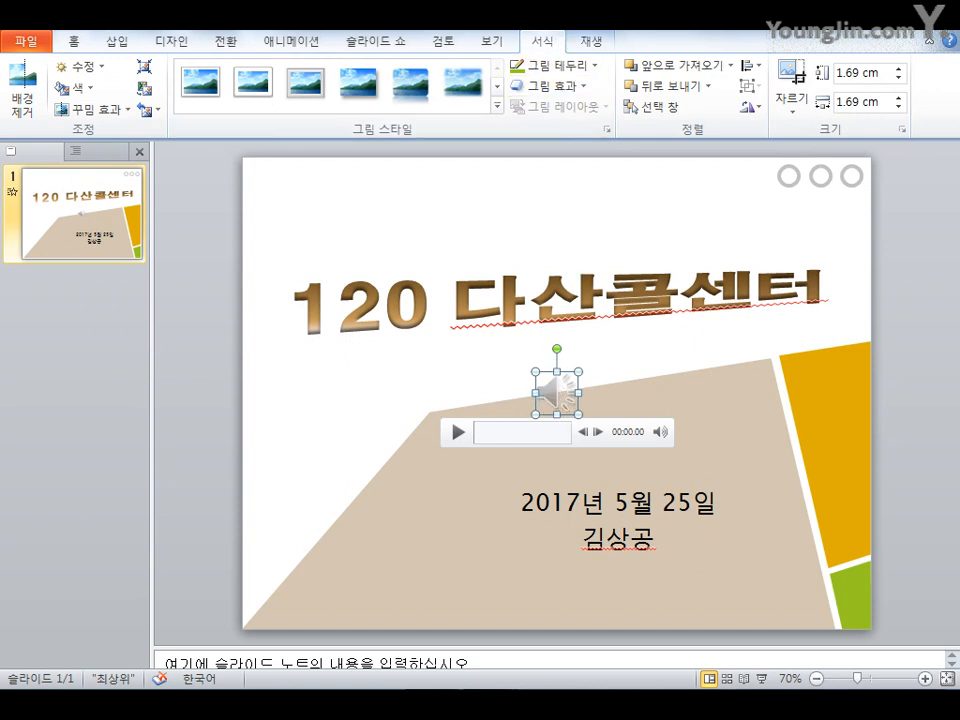
Set the audio clip to start 모든 슬라이드에서 실행 and to hide during the show
{"action": "left_click", "coordinate": [594, 44]}
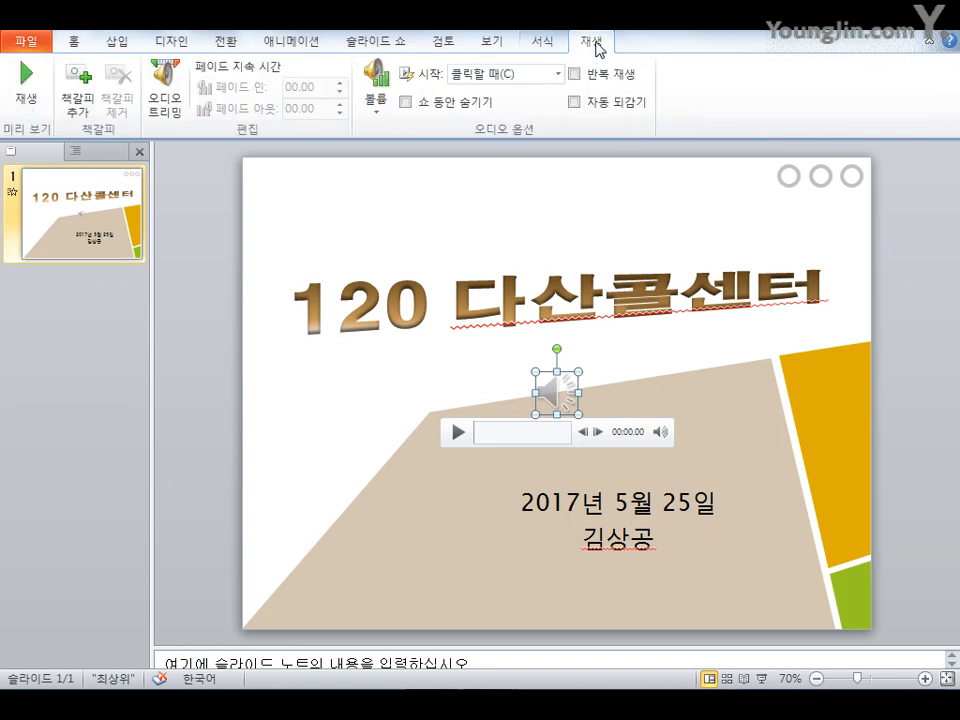
{"action": "left_click", "coordinate": [557, 74]}
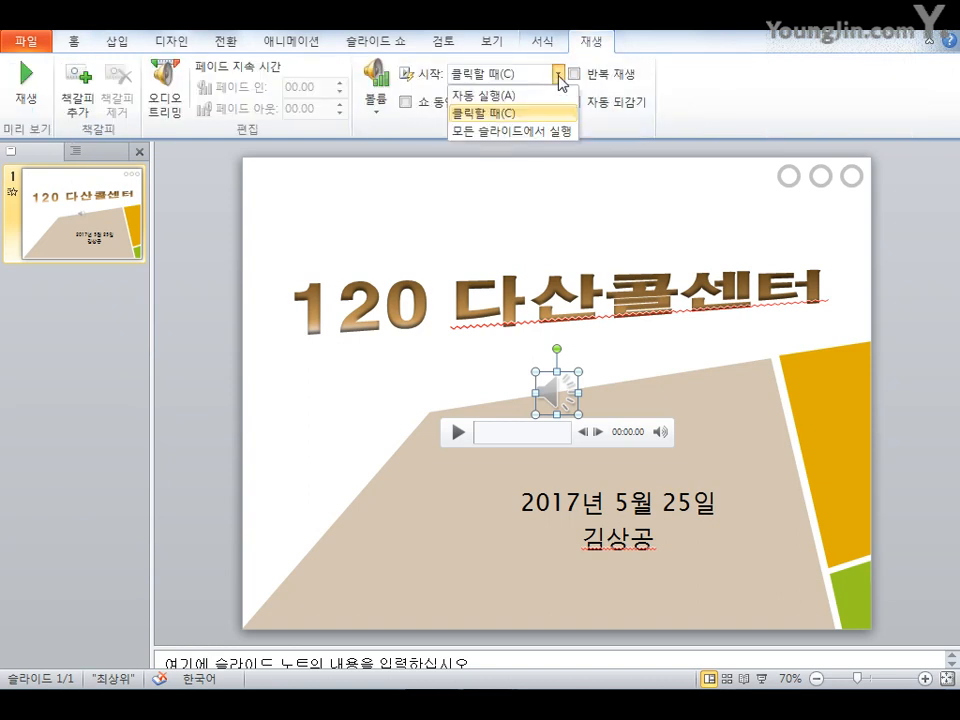
{"action": "left_click", "coordinate": [520, 131]}
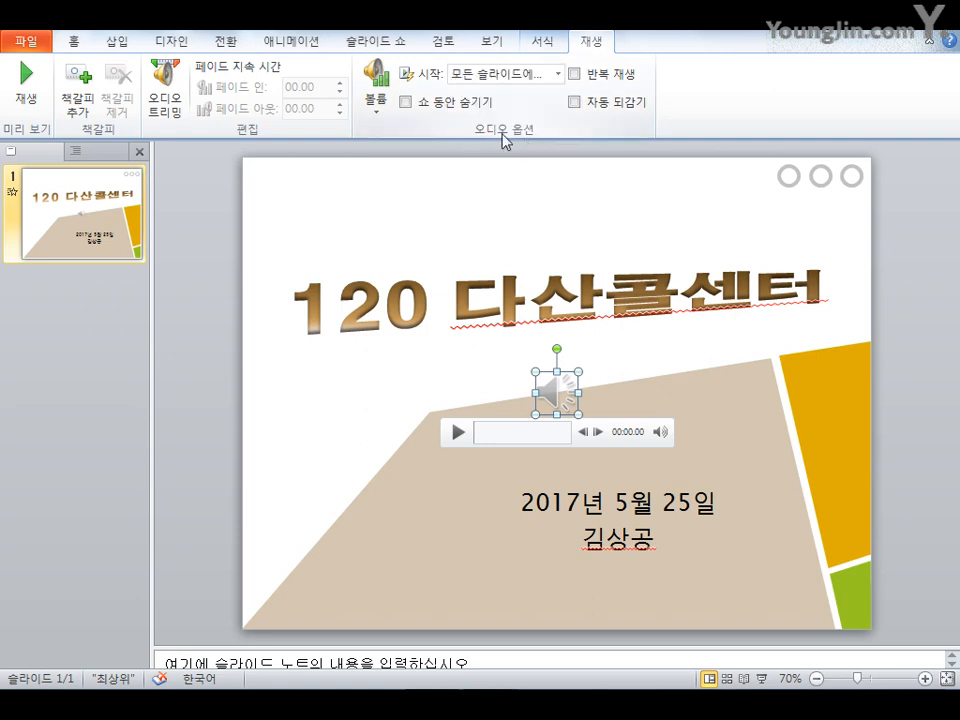
{"action": "left_click", "coordinate": [449, 111]}
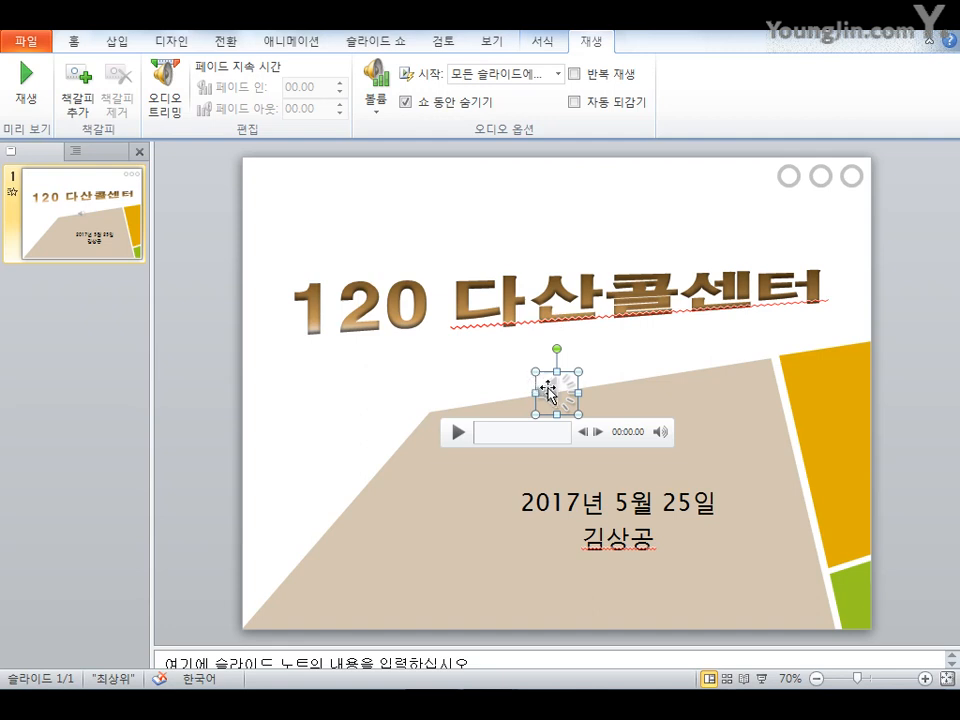
Move the audio icon to the left of the date text
{"action": "left_click_drag", "start_coordinate": [551, 395], "coordinate": [483, 522]}
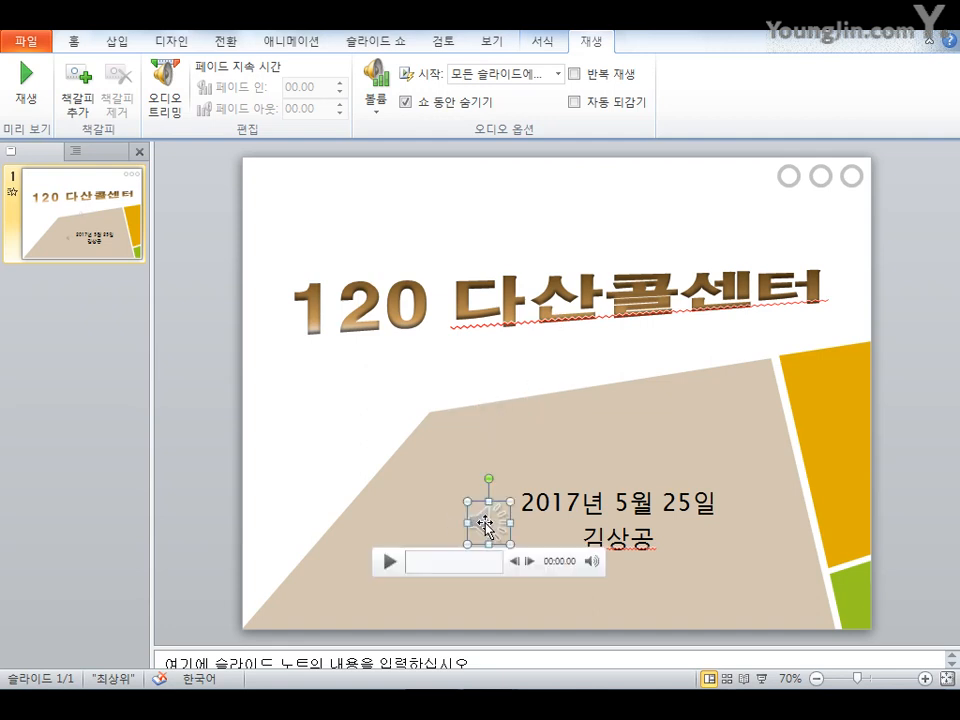
{"action": "left_click", "coordinate": [418, 521]}
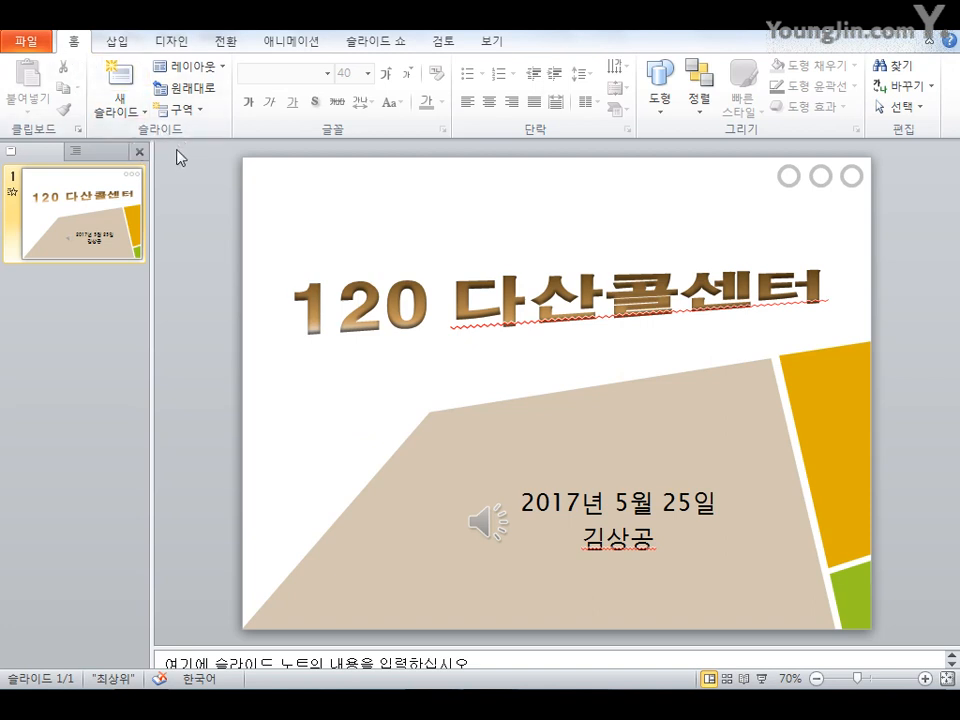
Add a new 제목만 layout slide and enter the title 전화 한 통화로 해결
{"action": "left_click", "coordinate": [126, 114]}
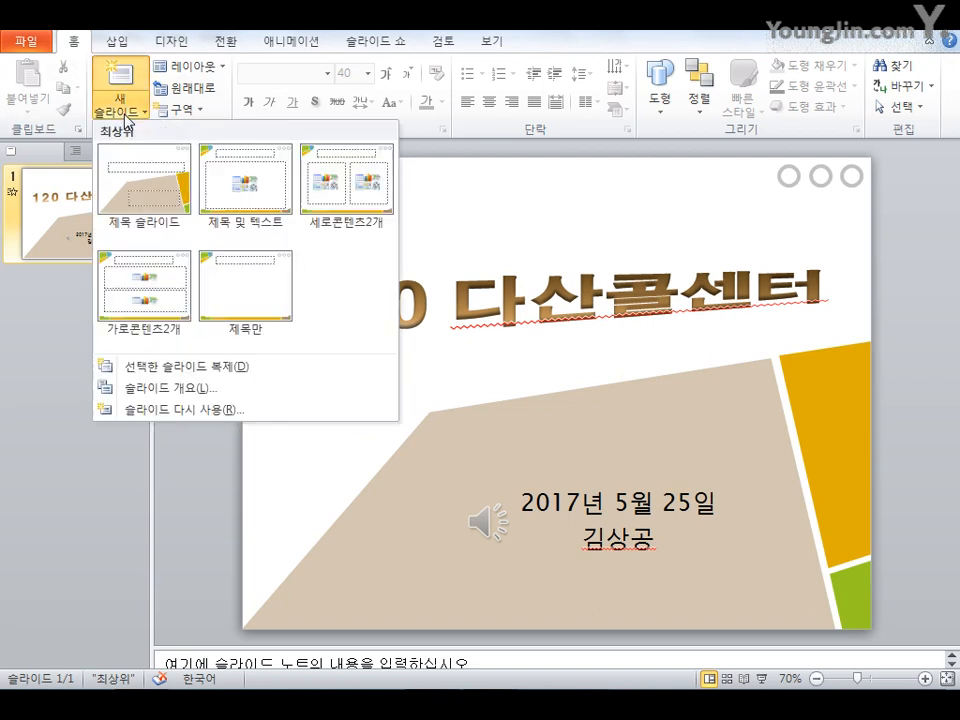
{"action": "left_click", "coordinate": [268, 306]}
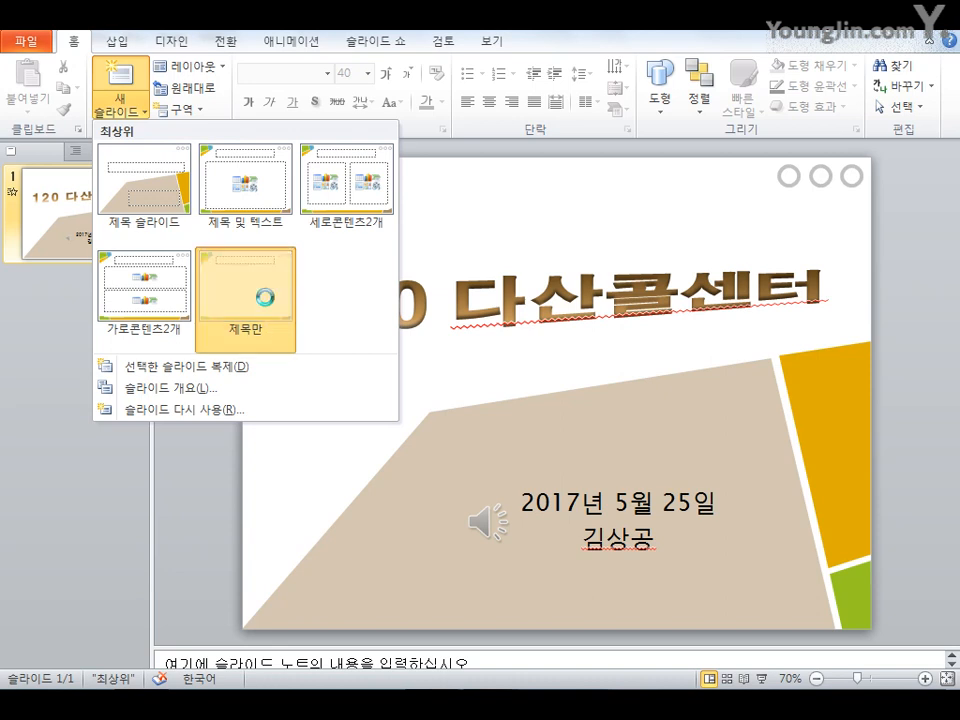
{"action": "left_click", "coordinate": [509, 216]}
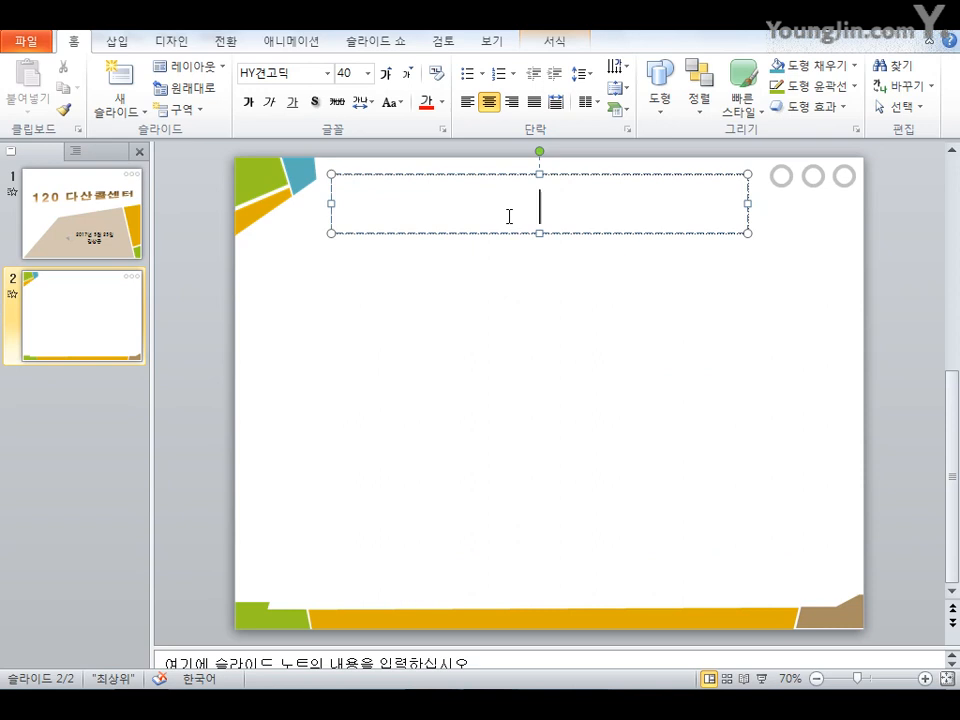
{"action": "type", "text": "전"}
{"action": "type", "text": "화 한 통호"}
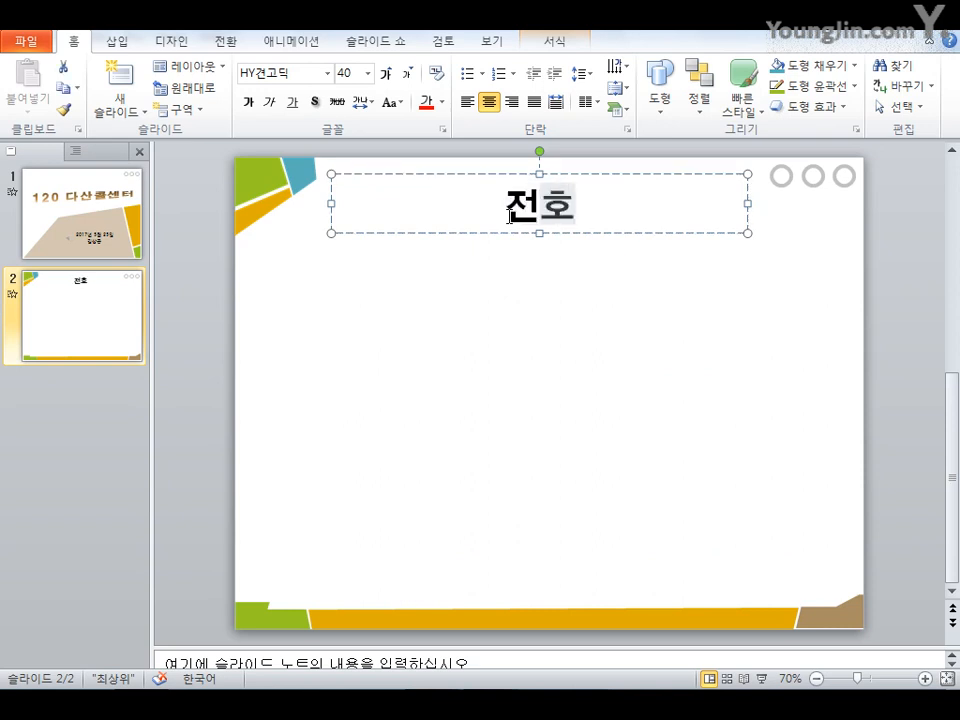
{"action": "type", "text": "화로 해결"}
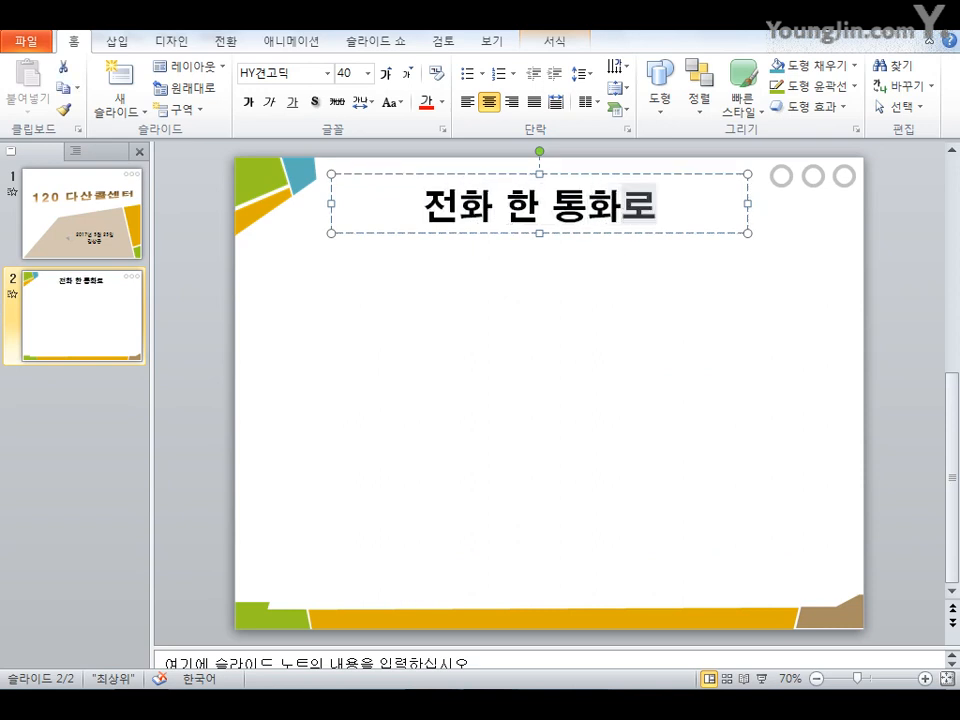
Draw a rounded rectangle about 12.4 cm wide and 2.4 cm tall below the title
{"action": "left_click", "coordinate": [349, 289]}
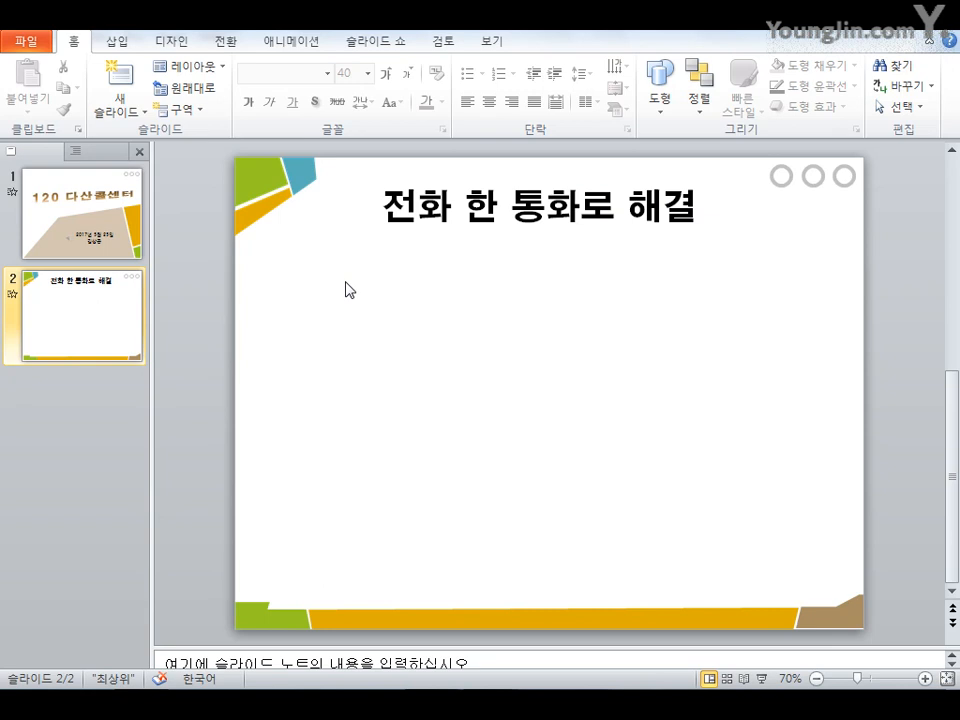
{"action": "left_click", "coordinate": [118, 44]}
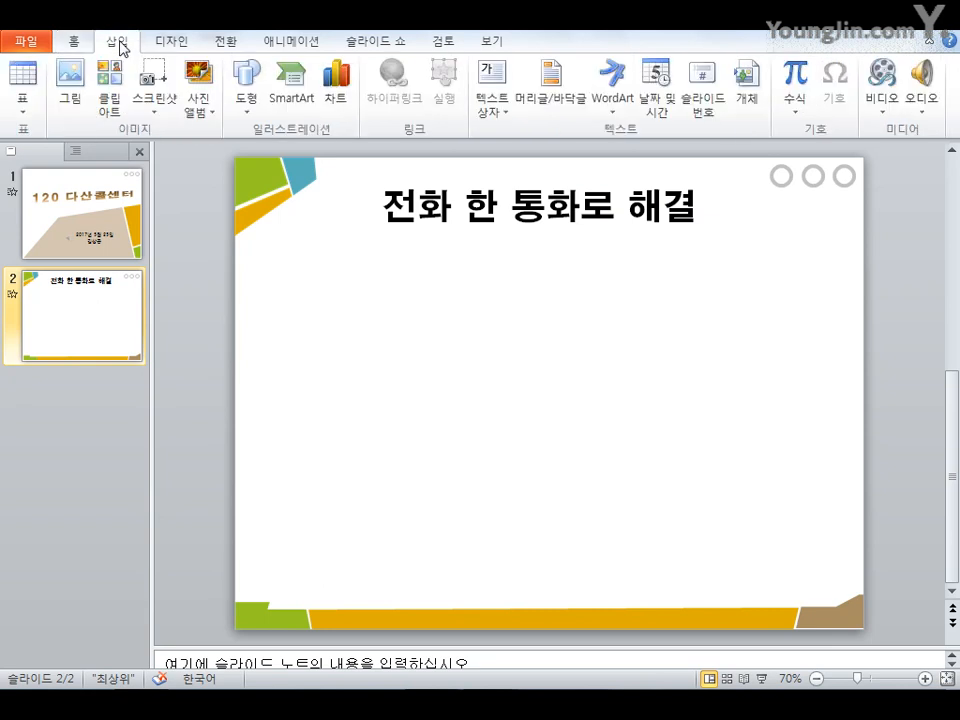
{"action": "left_click", "coordinate": [246, 112]}
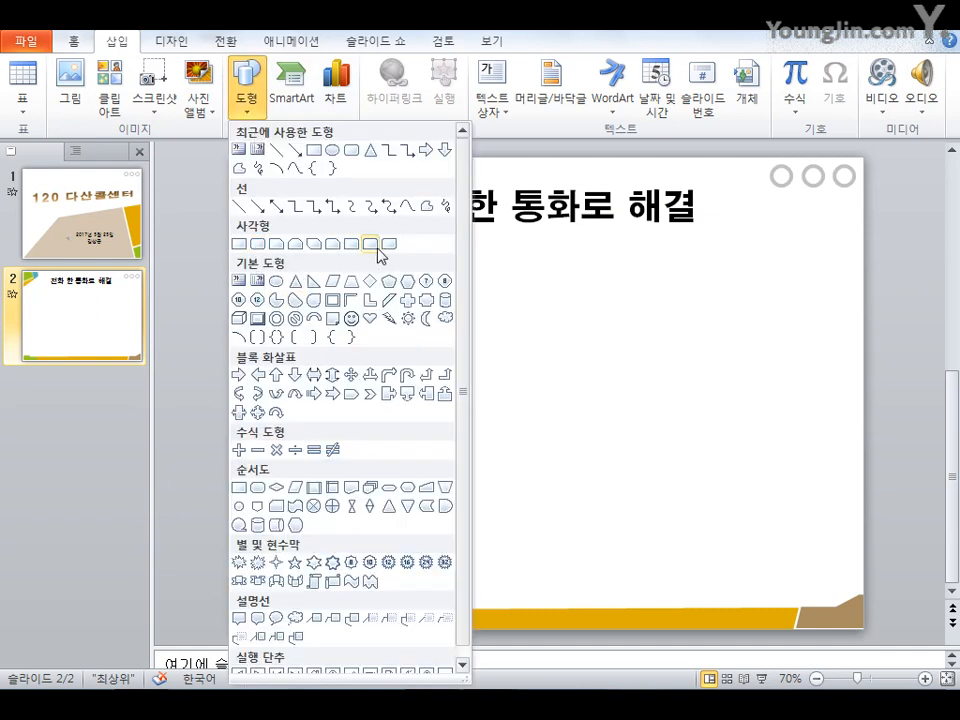
{"action": "left_click", "coordinate": [262, 244]}
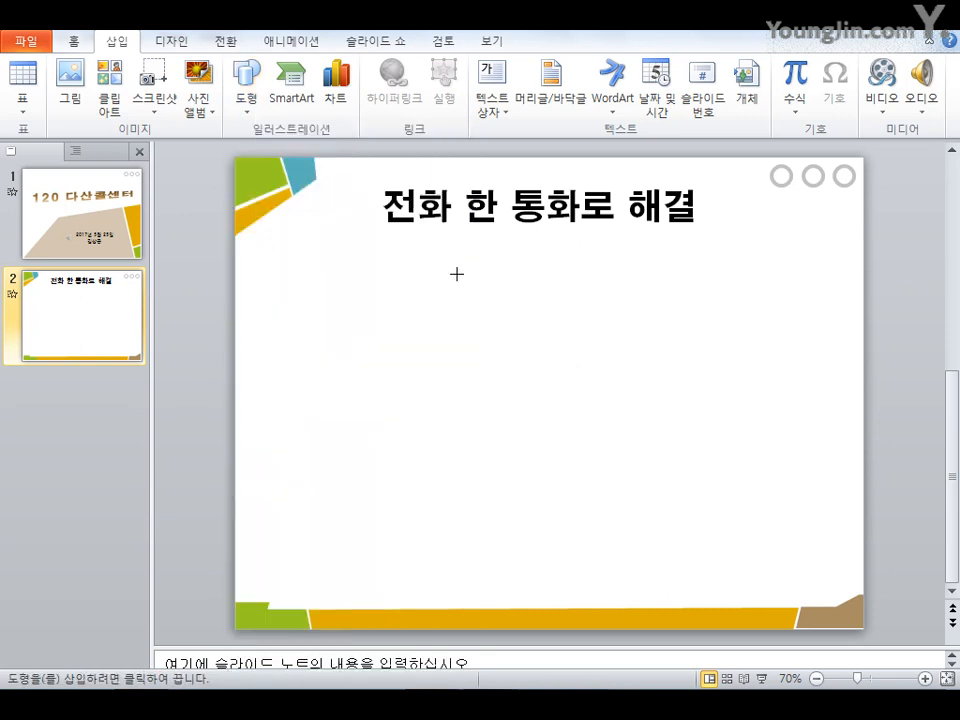
{"action": "left_click_drag", "start_coordinate": [465, 280], "coordinate": [771, 338]}
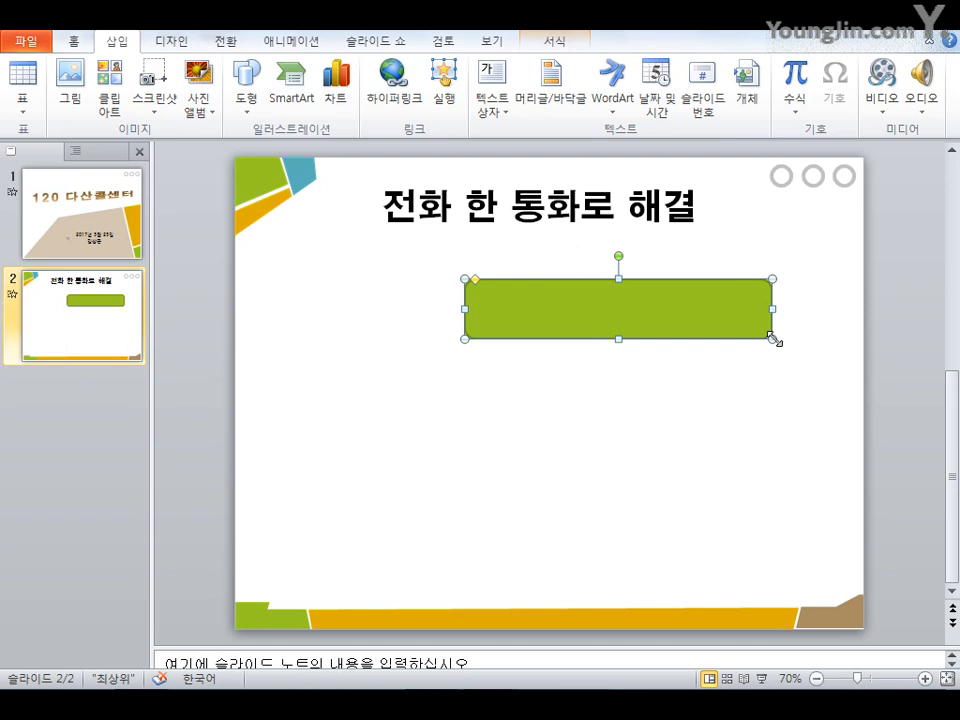
Enter the text 시민고객, 궁금한 내용, 즉시 해결 in the rounded rectangle and select the shape for formatting
{"action": "type", "text": "시민"}
{"action": "type", "text": "고객, ㄱ"}
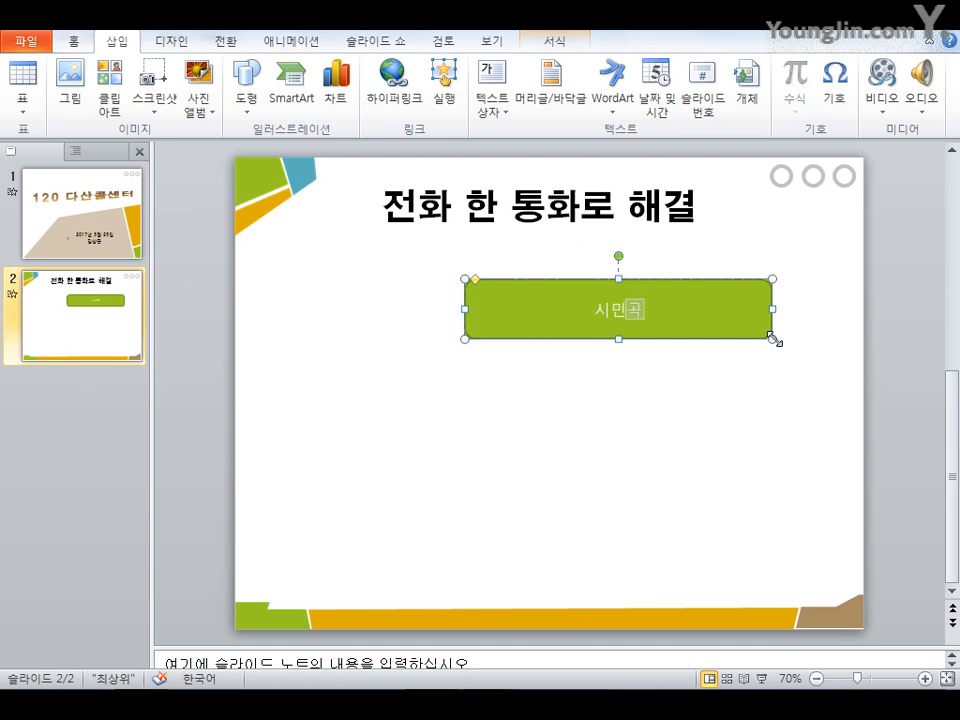
{"action": "type", "text": "궁금한 내용,"}
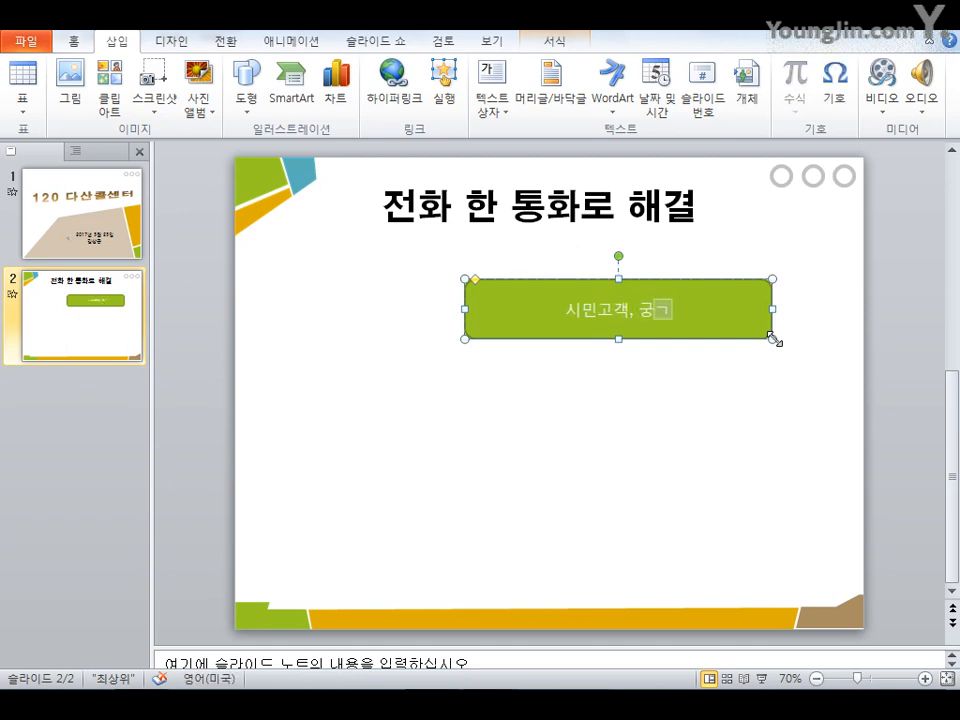
{"action": "type", "text": " 즉시 해결"}
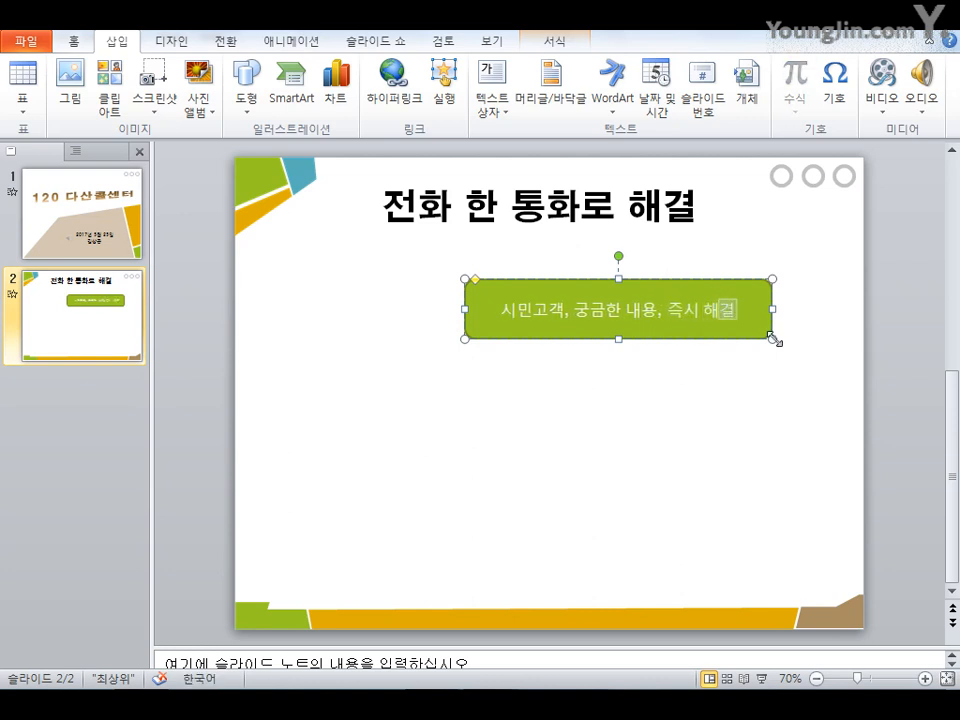
{"action": "left_click", "coordinate": [725, 336]}
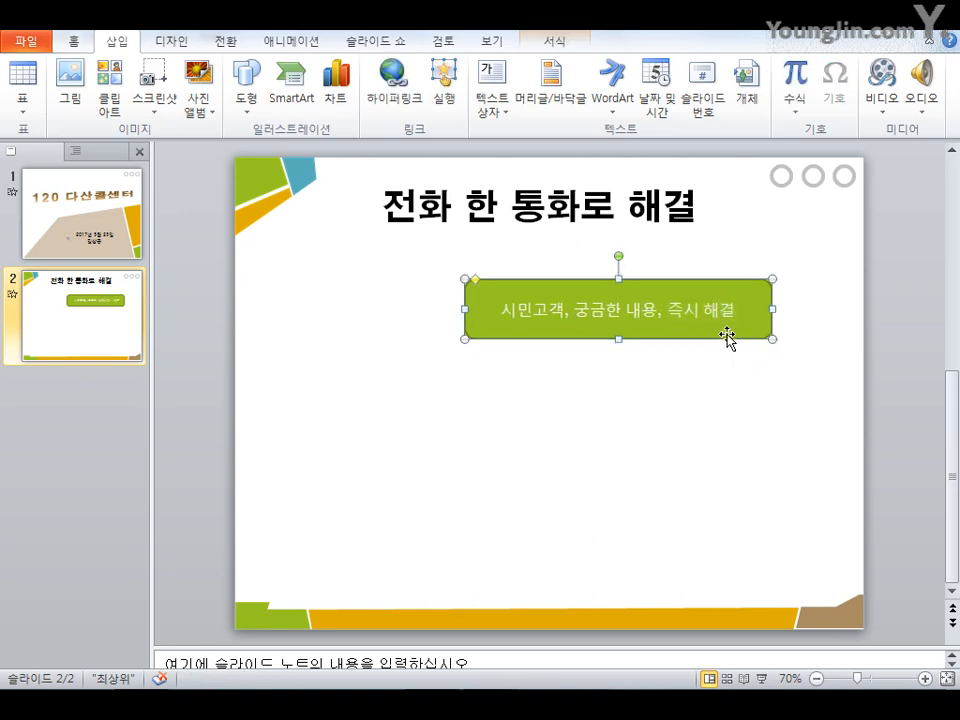
{"action": "left_click", "coordinate": [552, 46]}
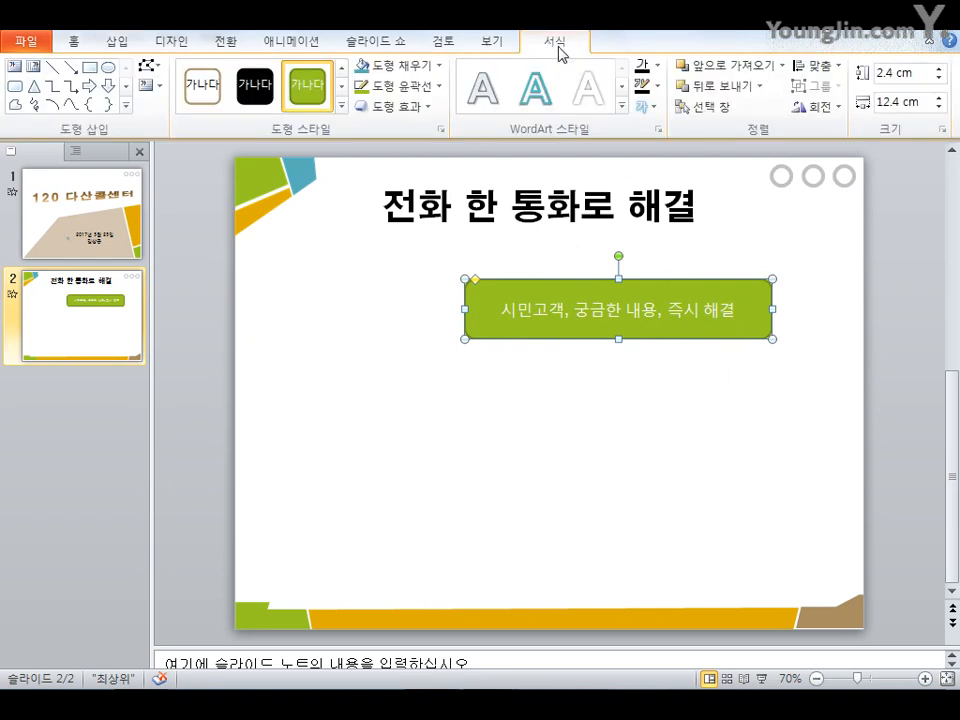
Resize the rounded rectangle to 2 cm tall and 15 cm wide
{"action": "left_click", "coordinate": [914, 77]}
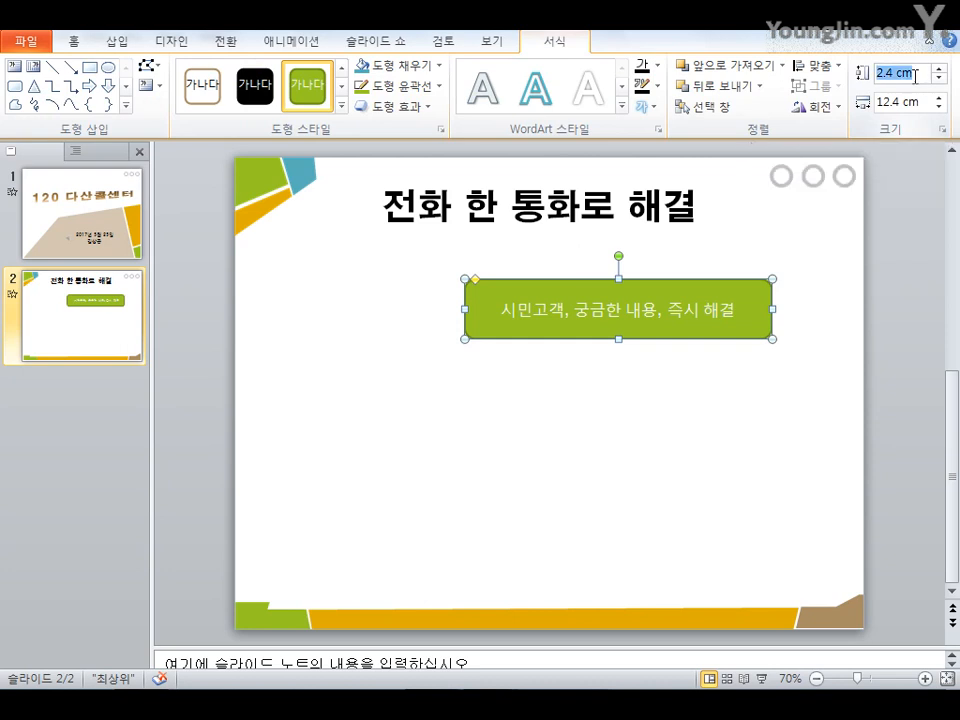
{"action": "type", "text": "2"}
{"action": "left_click", "coordinate": [916, 103]}
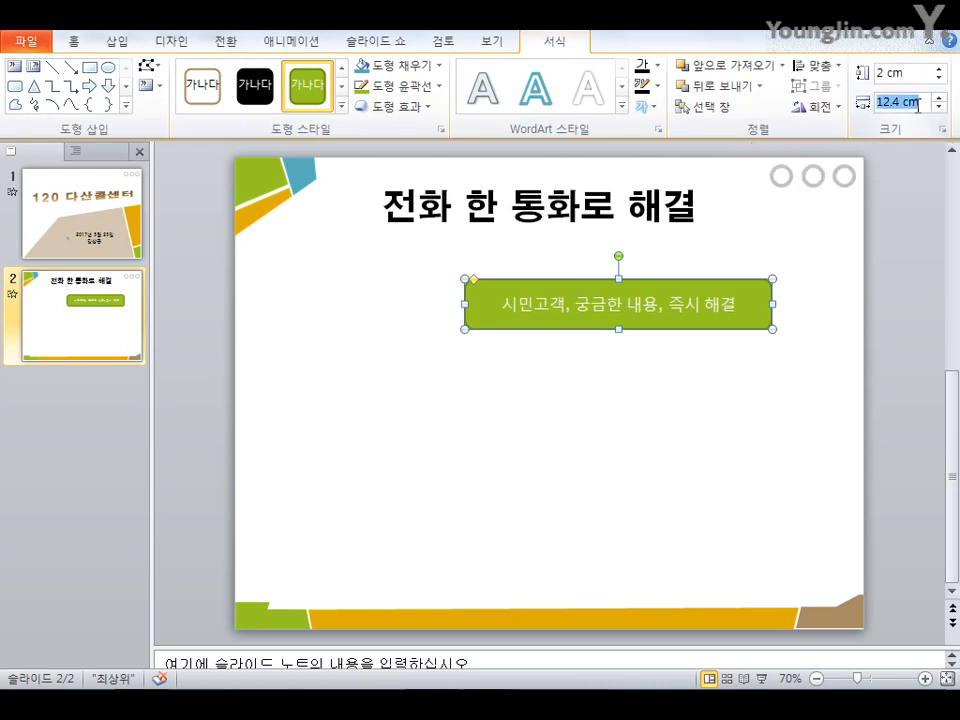
{"action": "type", "text": "15"}
{"action": "key", "text": "Return"}
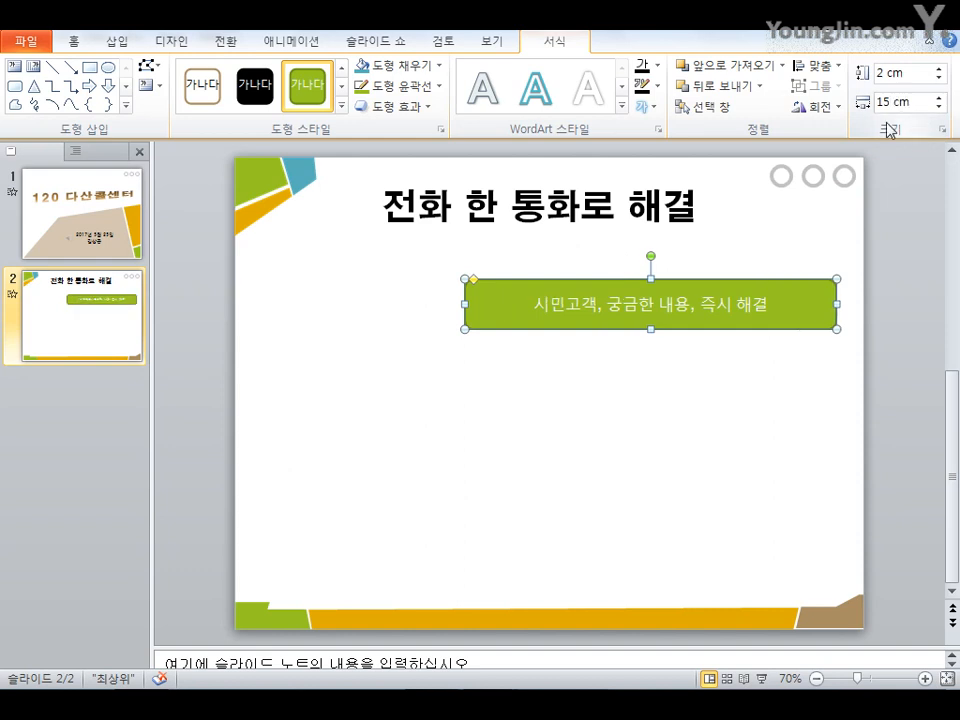
Set the rounded rectangle's font to HY헤드라인M at size 20
{"action": "left_click", "coordinate": [120, 45]}
{"action": "left_click", "coordinate": [82, 40]}
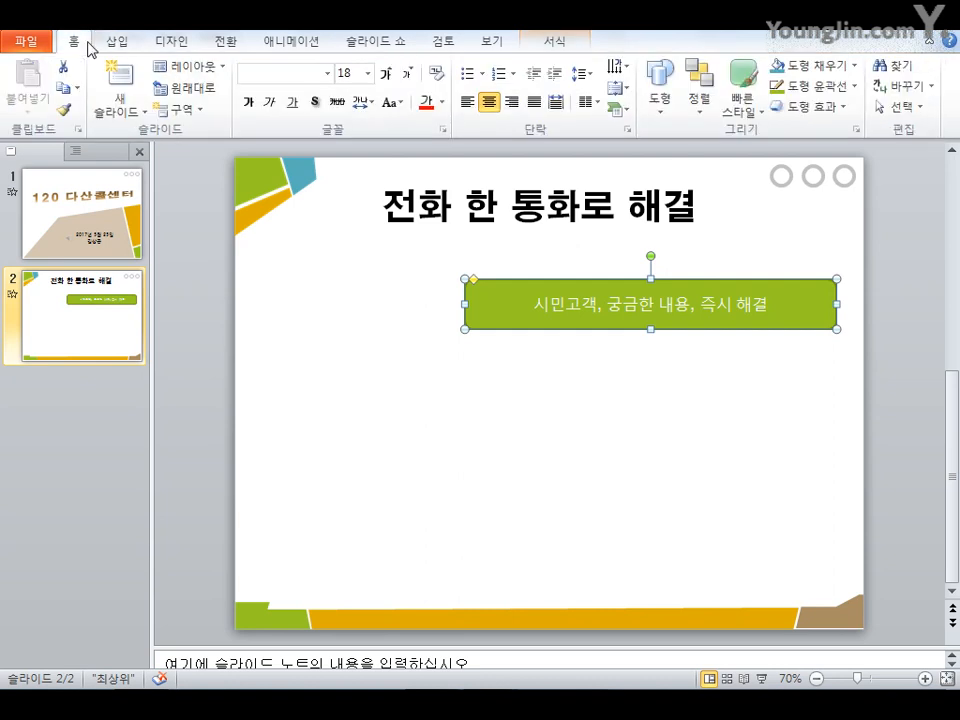
{"action": "left_click", "coordinate": [327, 75]}
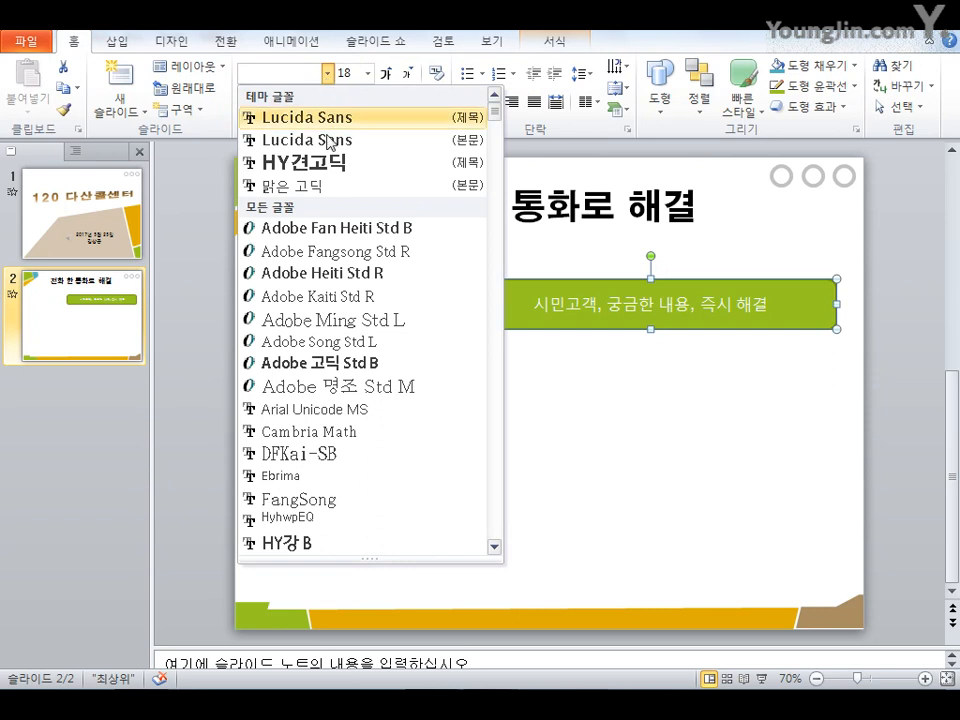
{"action": "scroll", "coordinate": [355, 360], "scroll_direction": "down", "scroll_amount": 3}
{"action": "scroll", "coordinate": [355, 360], "scroll_direction": "down", "scroll_amount": 8}
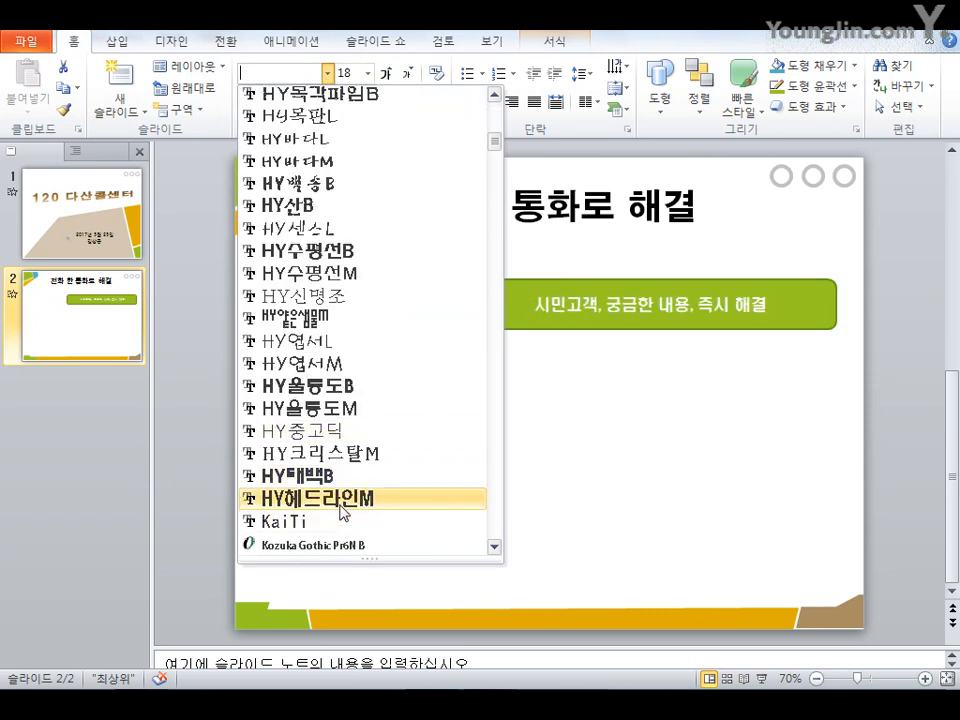
{"action": "left_click", "coordinate": [354, 497]}
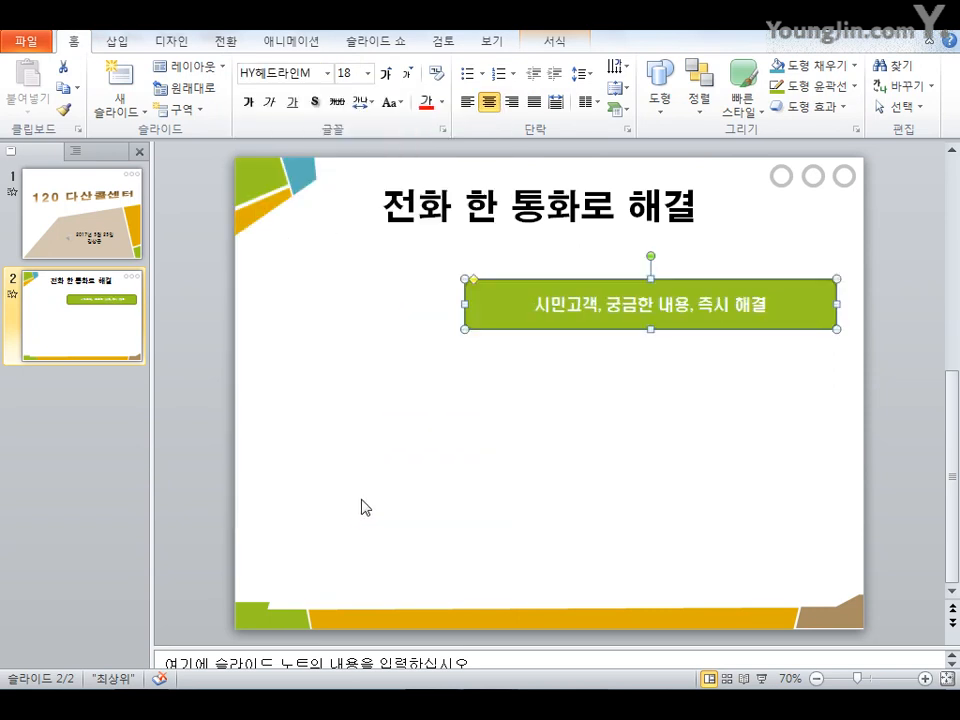
{"action": "left_click", "coordinate": [354, 77]}
{"action": "type", "text": "0"}
{"action": "key", "text": "Return"}
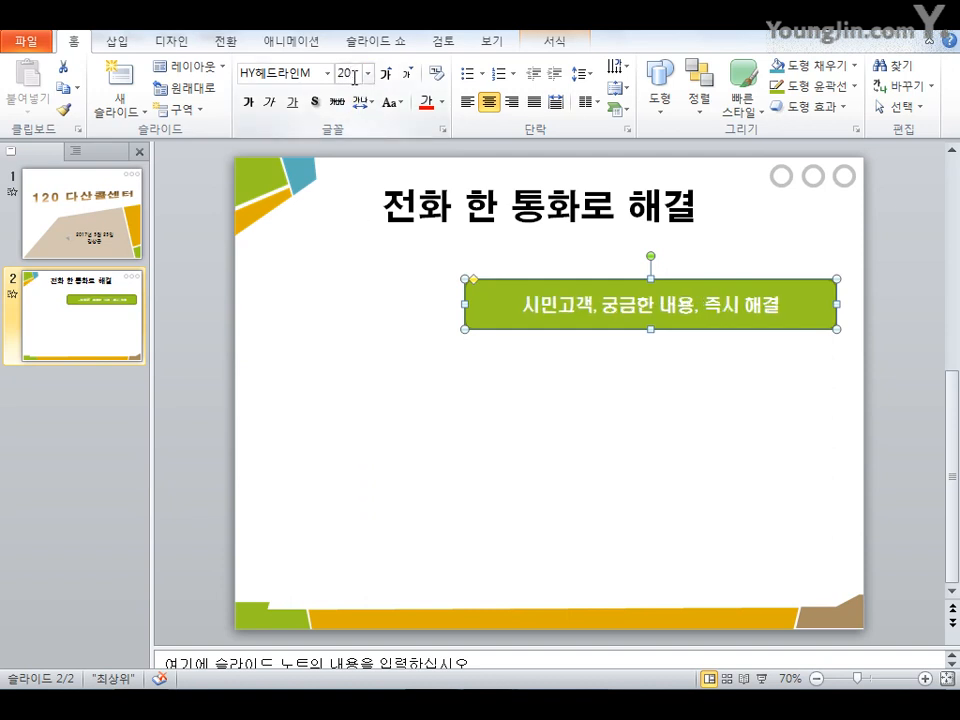
Apply the yellow gradient shape style to the rounded rectangle
{"action": "left_click", "coordinate": [580, 46]}
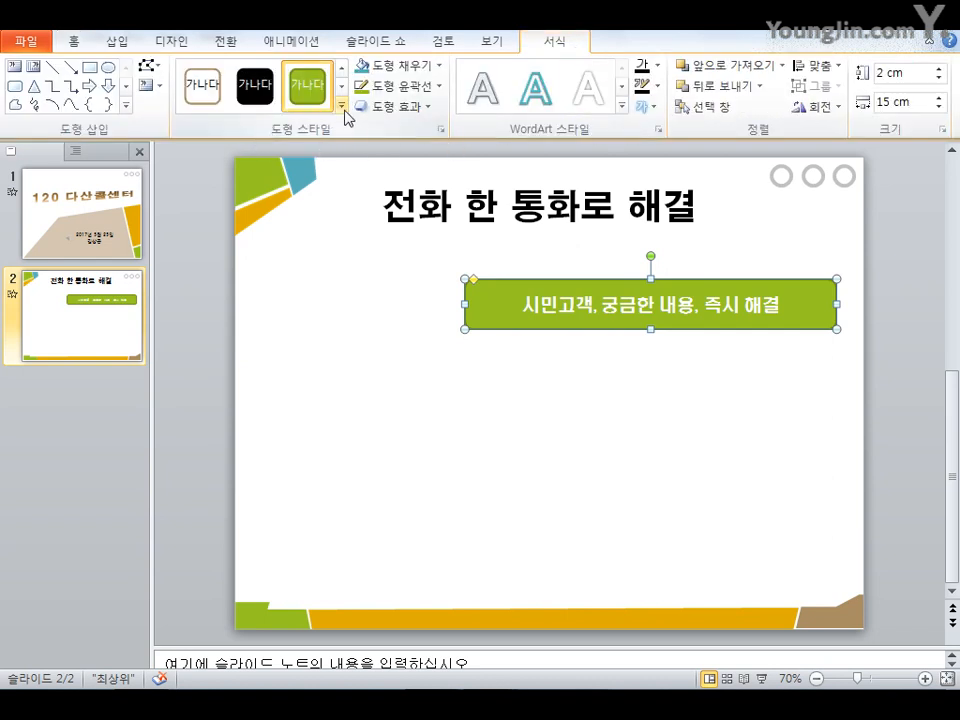
{"action": "left_click", "coordinate": [342, 106]}
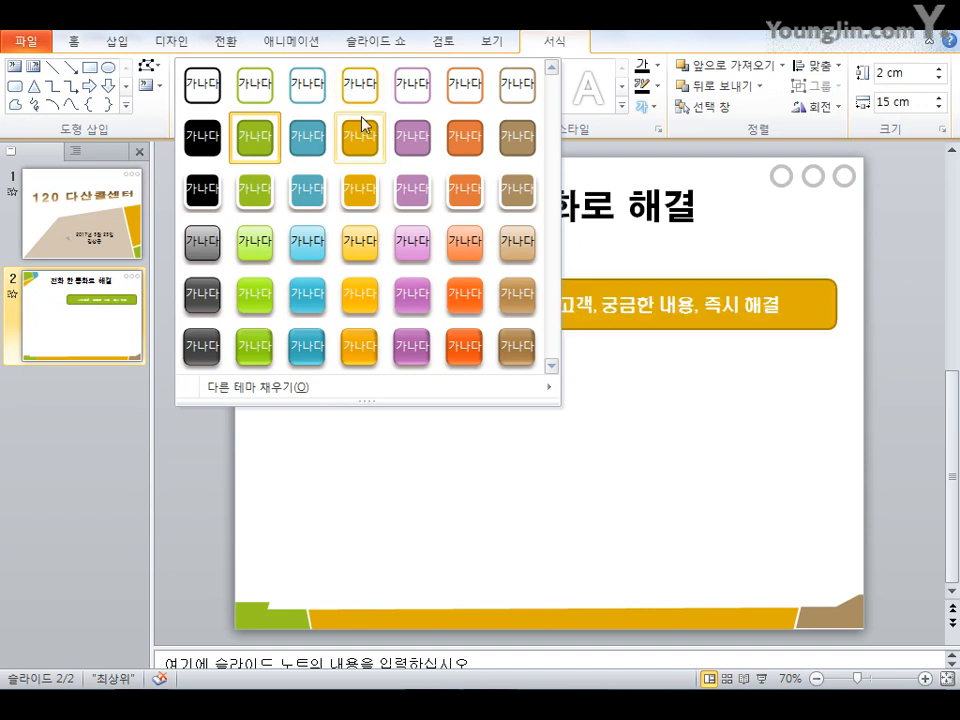
{"action": "left_click", "coordinate": [363, 257]}
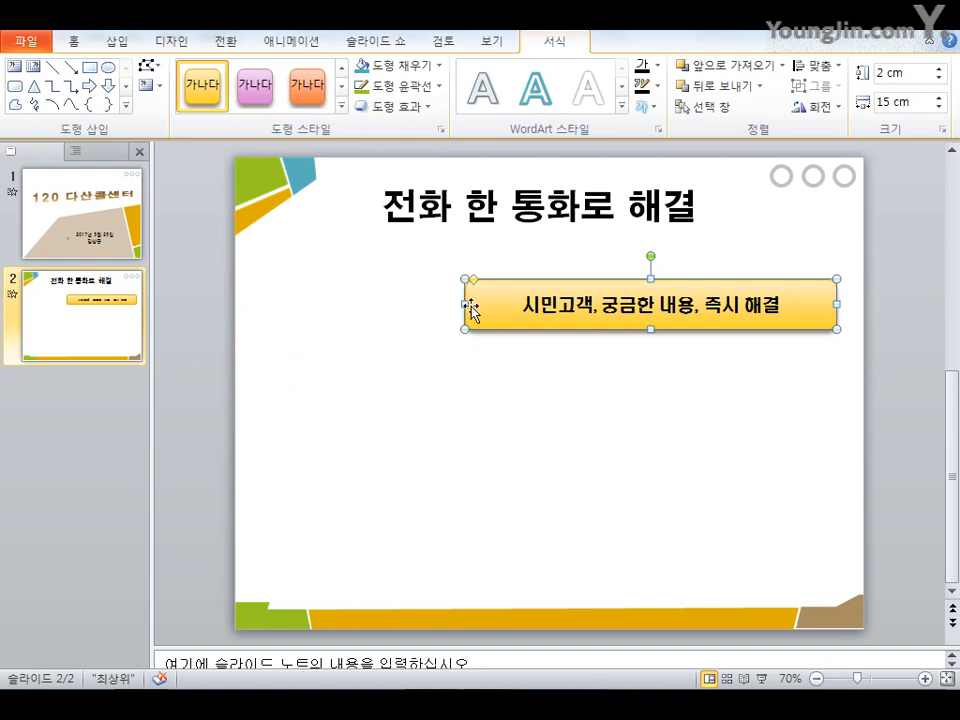
Duplicate the rounded rectangle twice below it and distribute the three shapes vertically with equal spacing
{"action": "left_click_drag", "start_coordinate": [598, 330], "coordinate": [570, 518]}
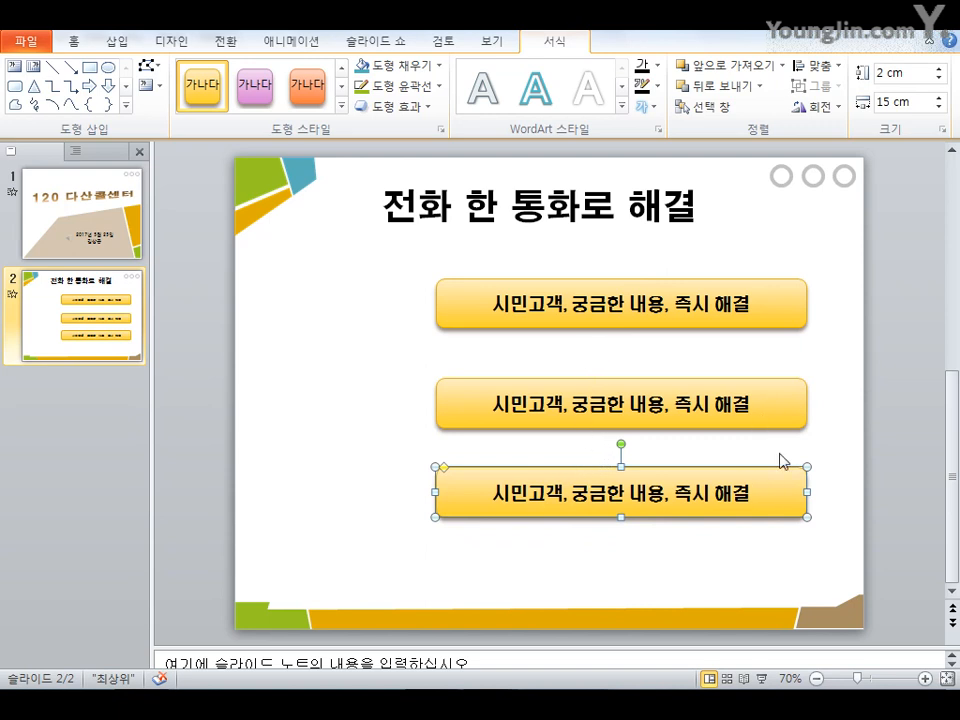
{"action": "left_click_drag", "start_coordinate": [829, 553], "coordinate": [392, 261]}
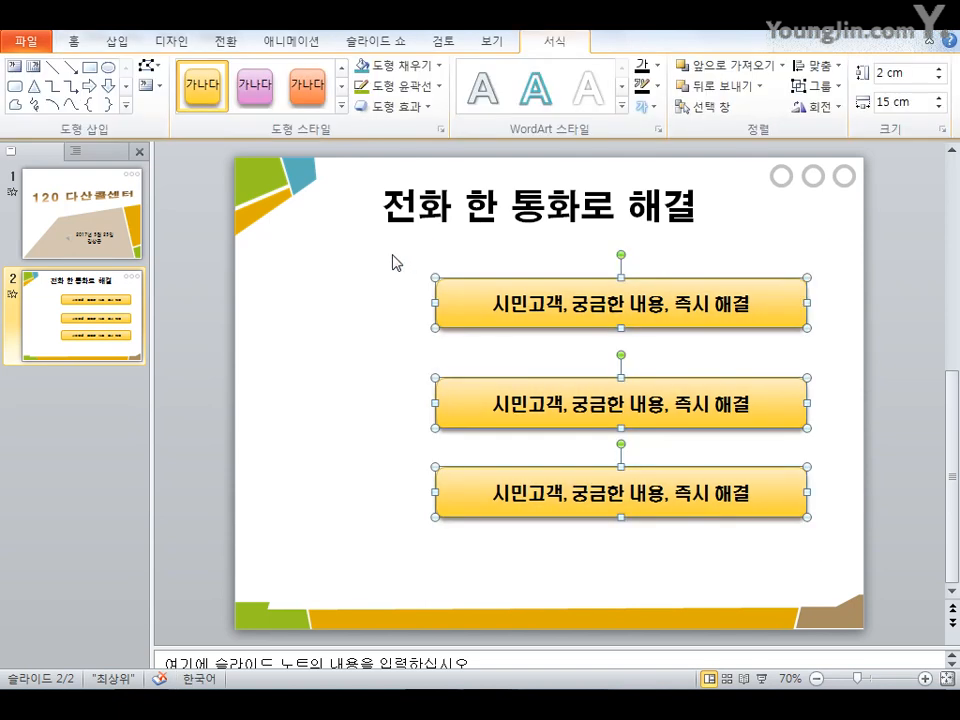
{"action": "left_click", "coordinate": [392, 261]}
{"action": "left_click", "coordinate": [508, 332]}
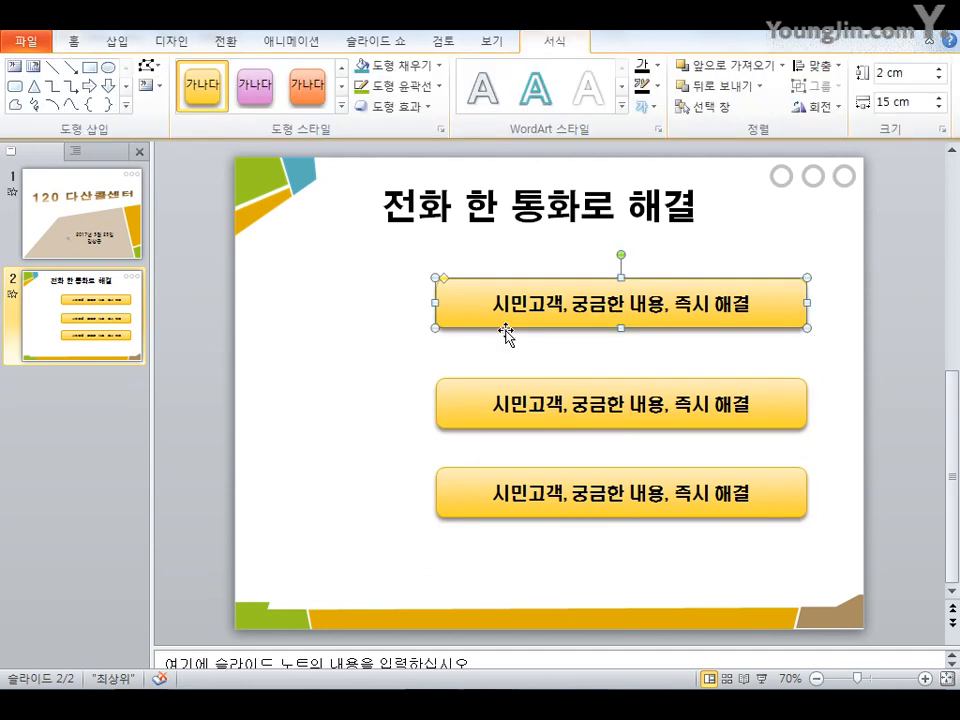
{"action": "left_click", "coordinate": [512, 400], "text": "shift"}
{"action": "left_click", "coordinate": [537, 497], "text": "shift"}
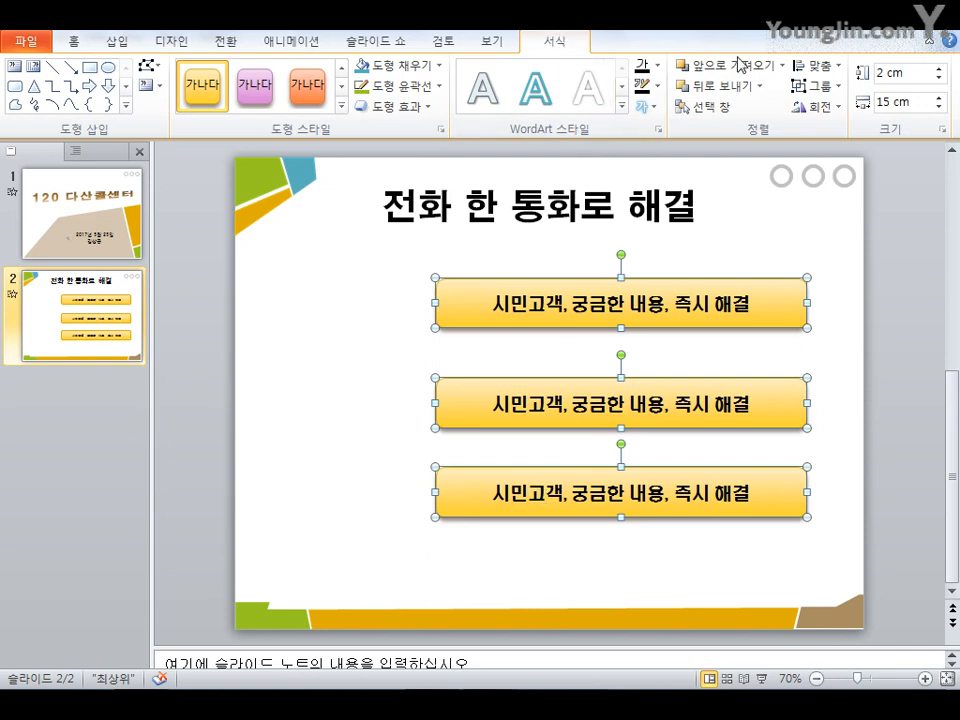
{"action": "left_click", "coordinate": [837, 67]}
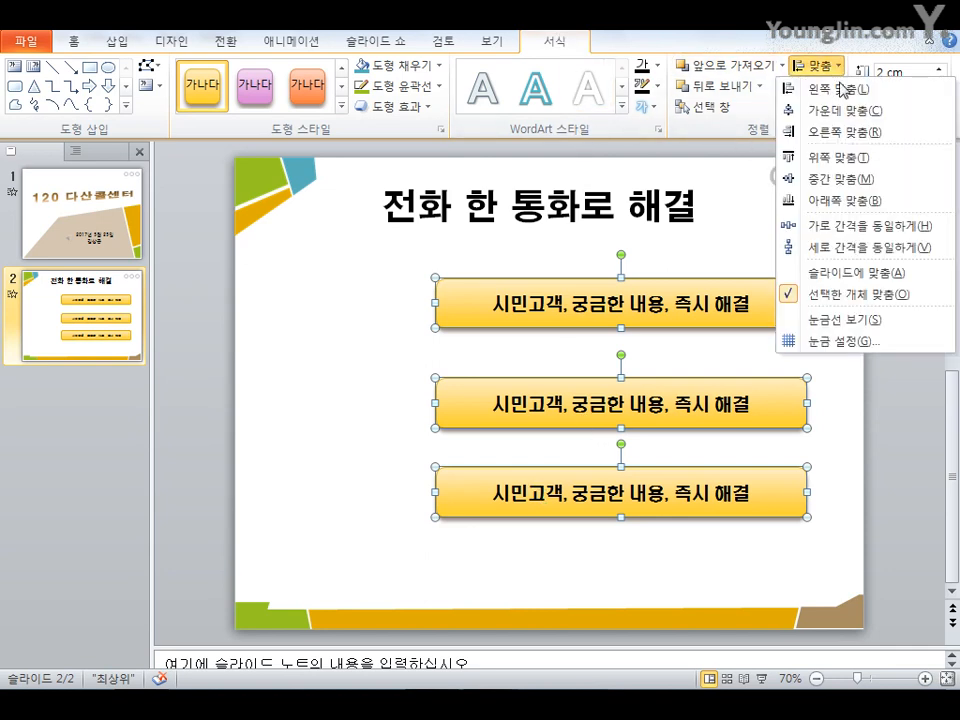
{"action": "left_click", "coordinate": [867, 247]}
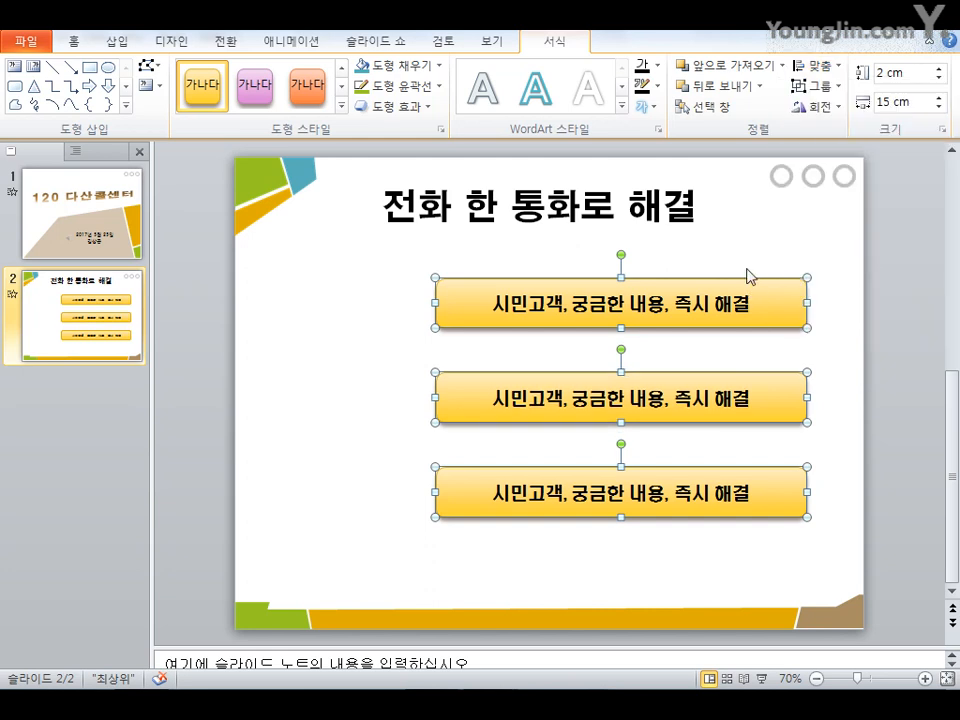
Replace the middle shape's text with 120 다산콜센터 전문 상담원
{"action": "left_click", "coordinate": [525, 403]}
{"action": "left_click_drag", "start_coordinate": [492, 399], "coordinate": [776, 403]}
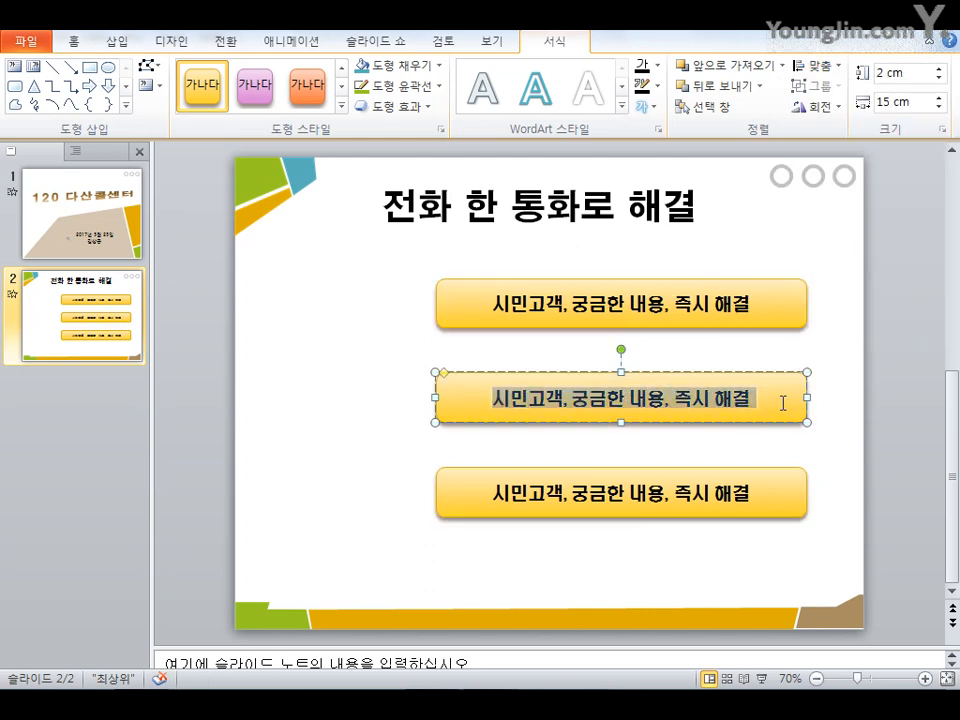
{"action": "type", "text": "120"}
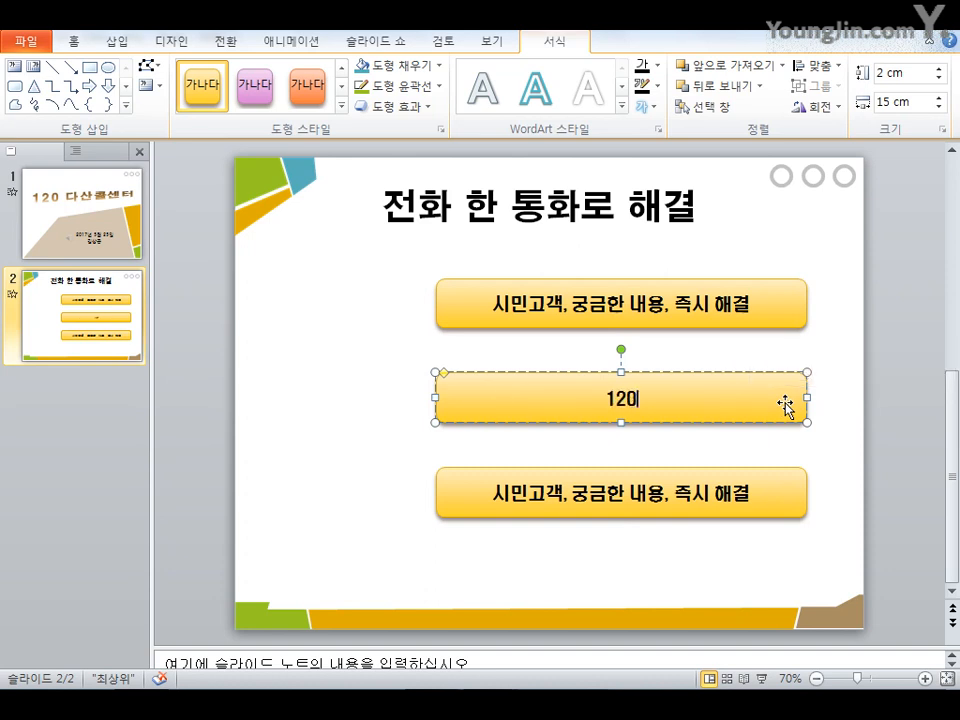
{"action": "type", "text": " 다산콜센"}
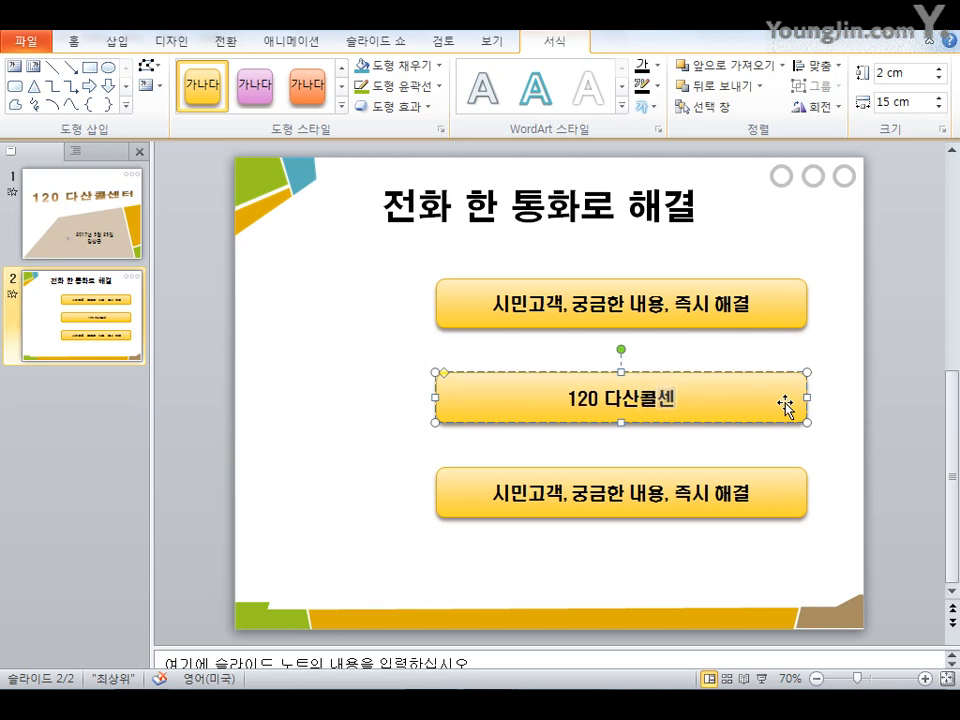
{"action": "type", "text": "터 전ㅁ문 상담원"}
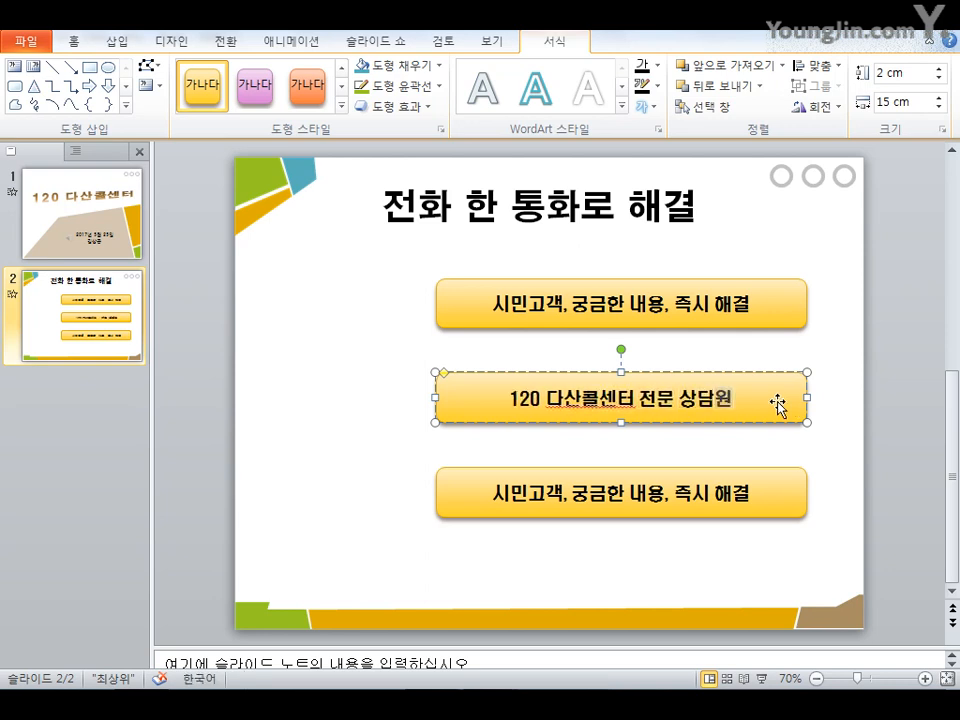
Replace the bottom shape's text with 내부고객, 창의적 업무 전념
{"action": "left_click", "coordinate": [547, 498]}
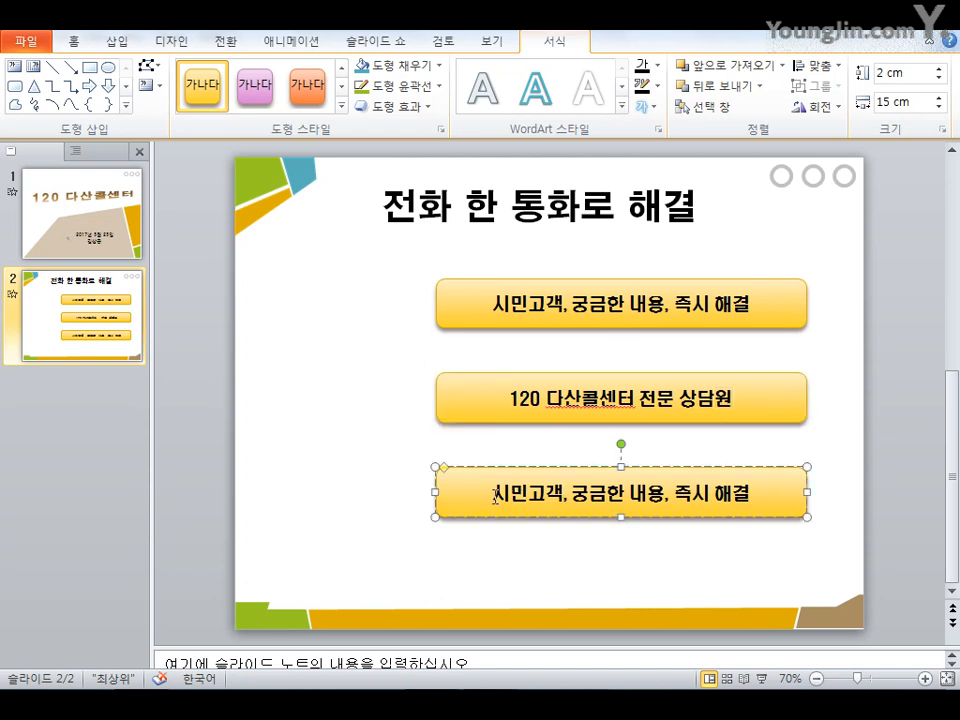
{"action": "left_click_drag", "start_coordinate": [492, 495], "coordinate": [755, 498]}
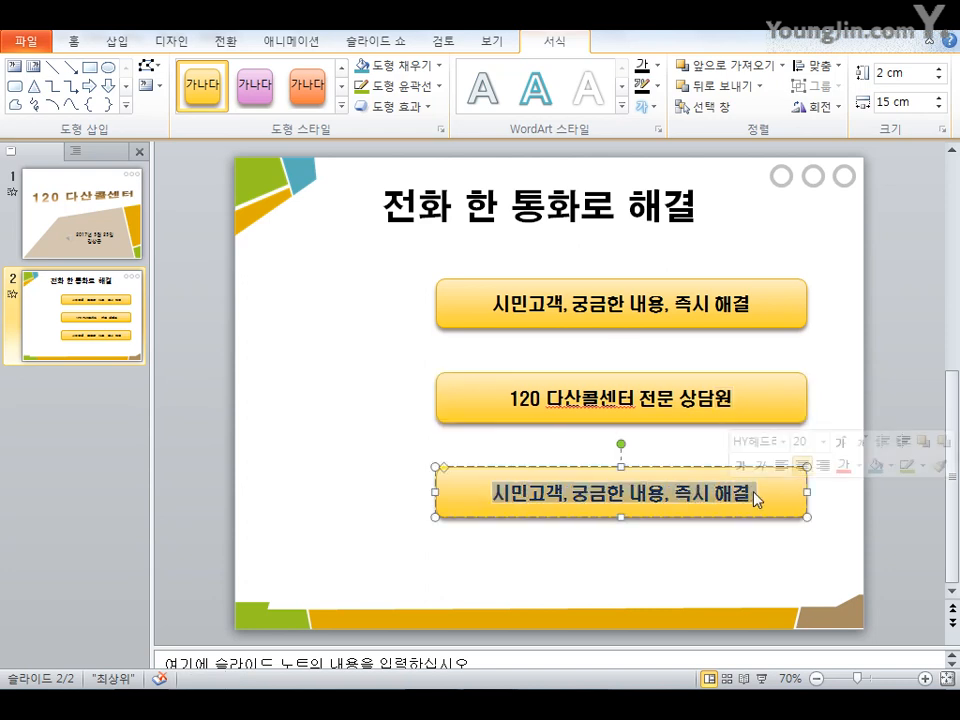
{"action": "type", "text": "내부고객"}
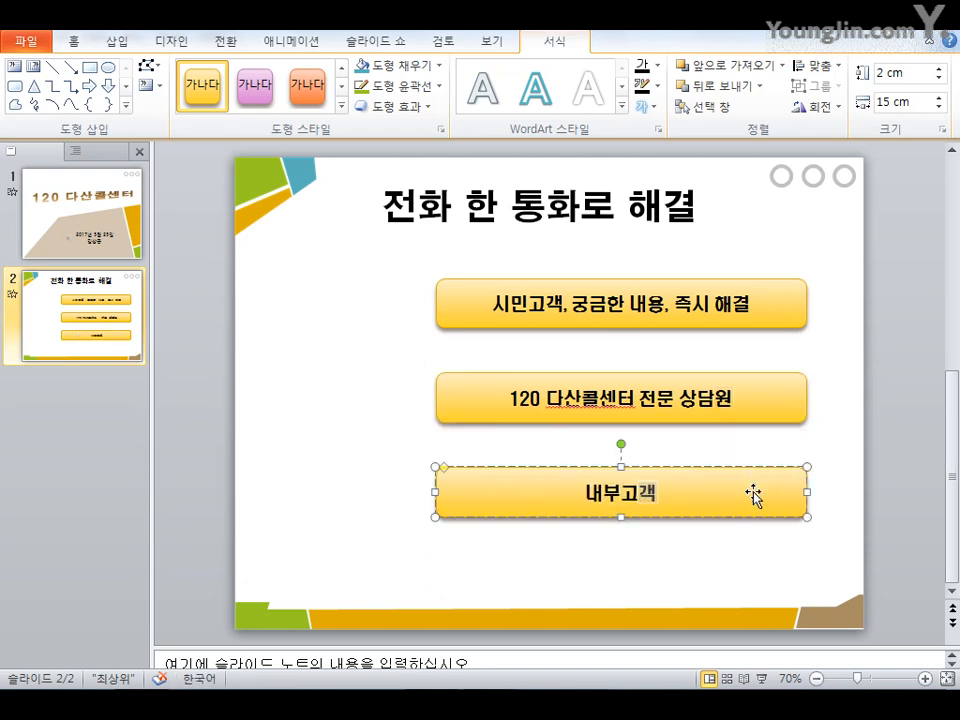
{"action": "type", "text": ","}
{"action": "type", "text": " 창의적 ㅈ"}
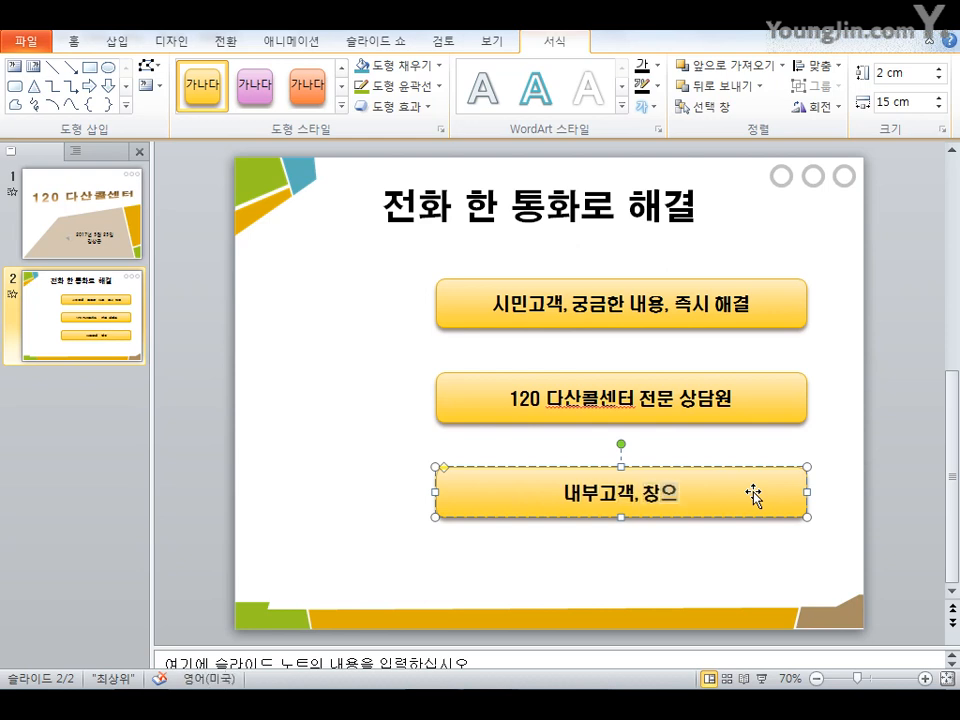
{"action": "key", "text": "BackSpace"}
{"action": "type", "text": "업"}
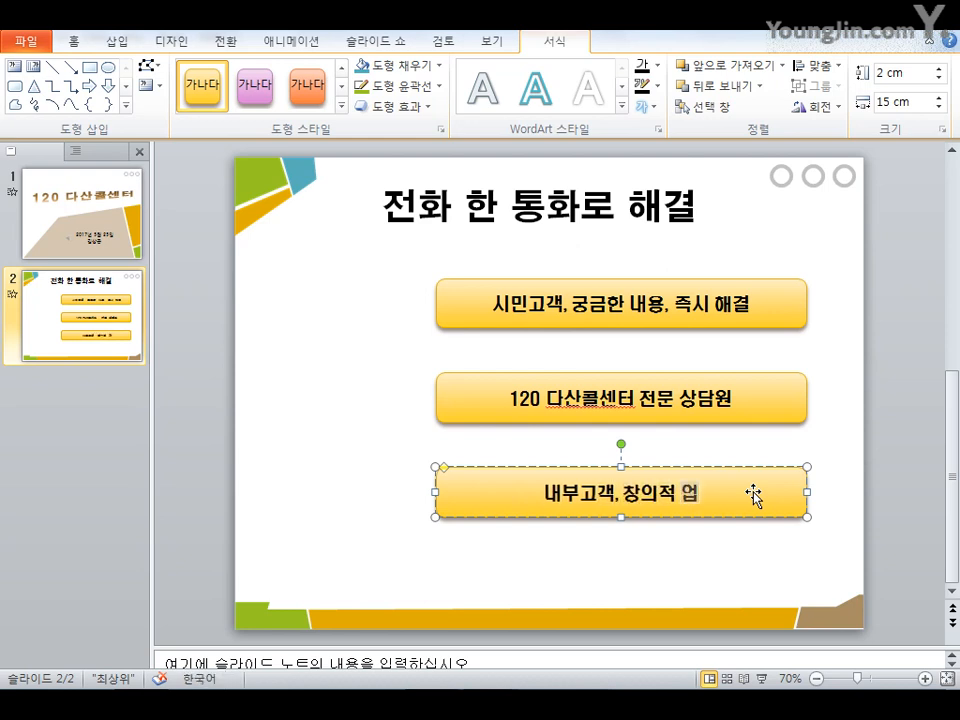
{"action": "type", "text": "무 전념"}
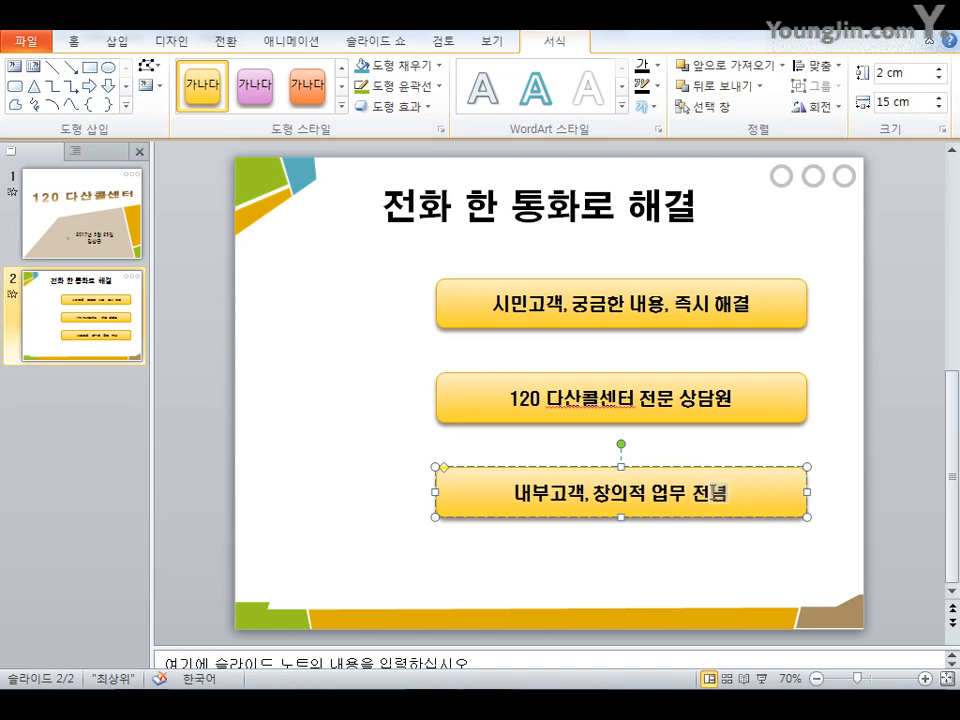
{"action": "left_click", "coordinate": [689, 570]}
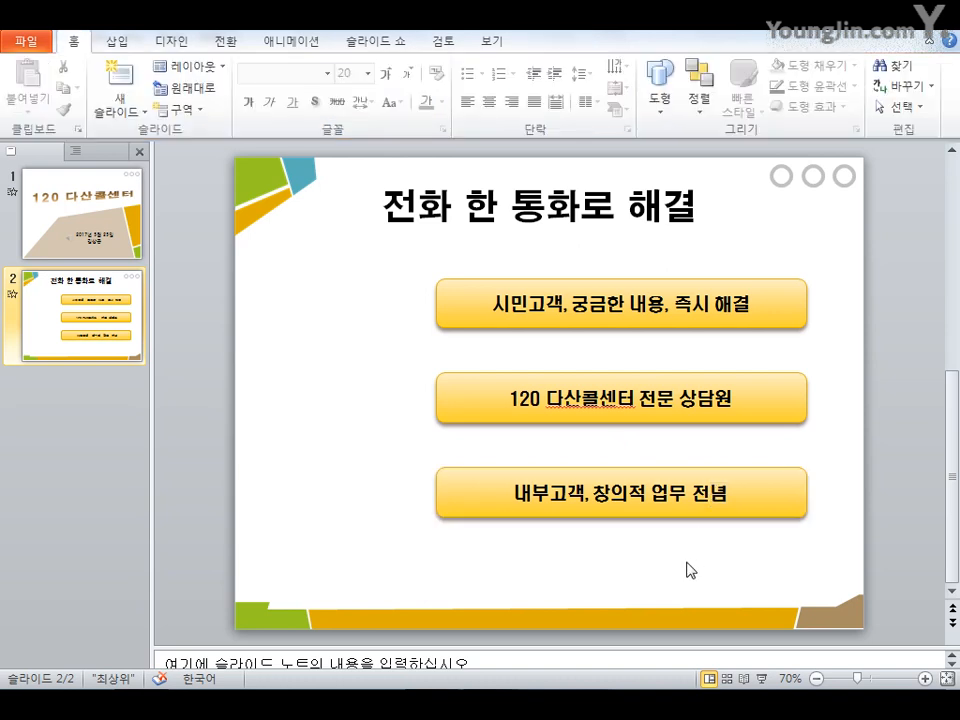
Group the three rounded rectangles into one object
{"action": "left_click_drag", "start_coordinate": [830, 546], "coordinate": [399, 240]}
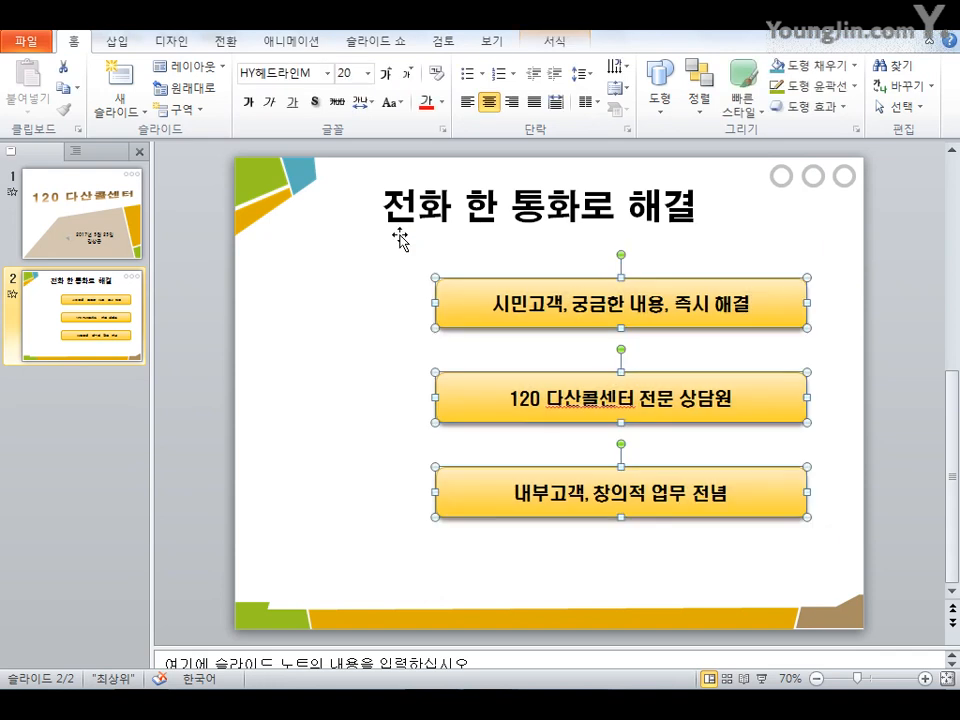
{"action": "left_click", "coordinate": [546, 44]}
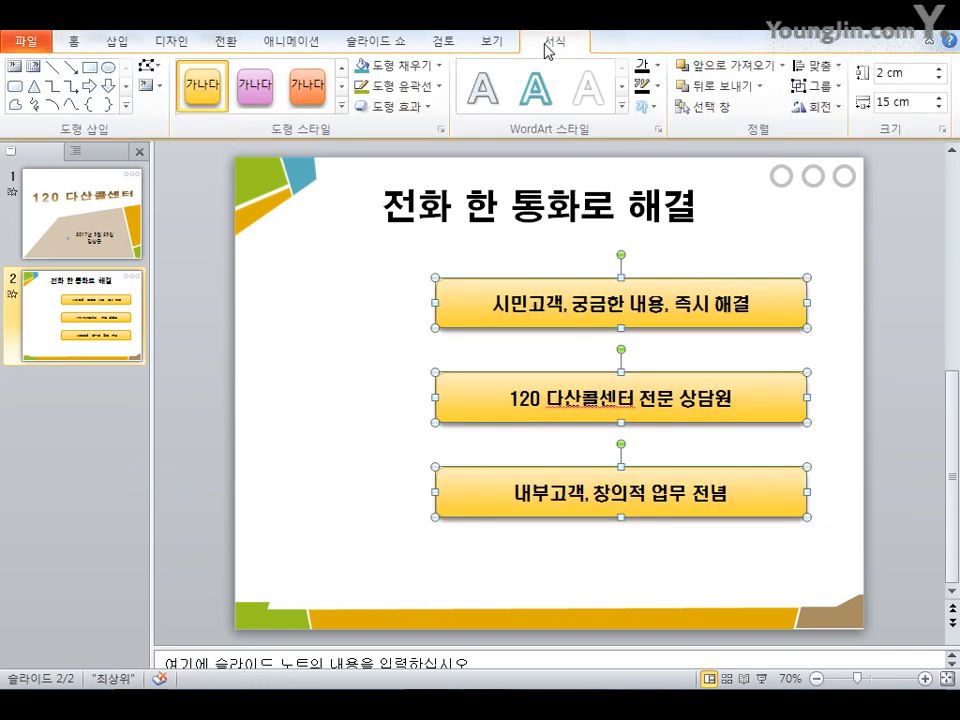
{"action": "left_click", "coordinate": [832, 92]}
{"action": "left_click", "coordinate": [836, 107]}
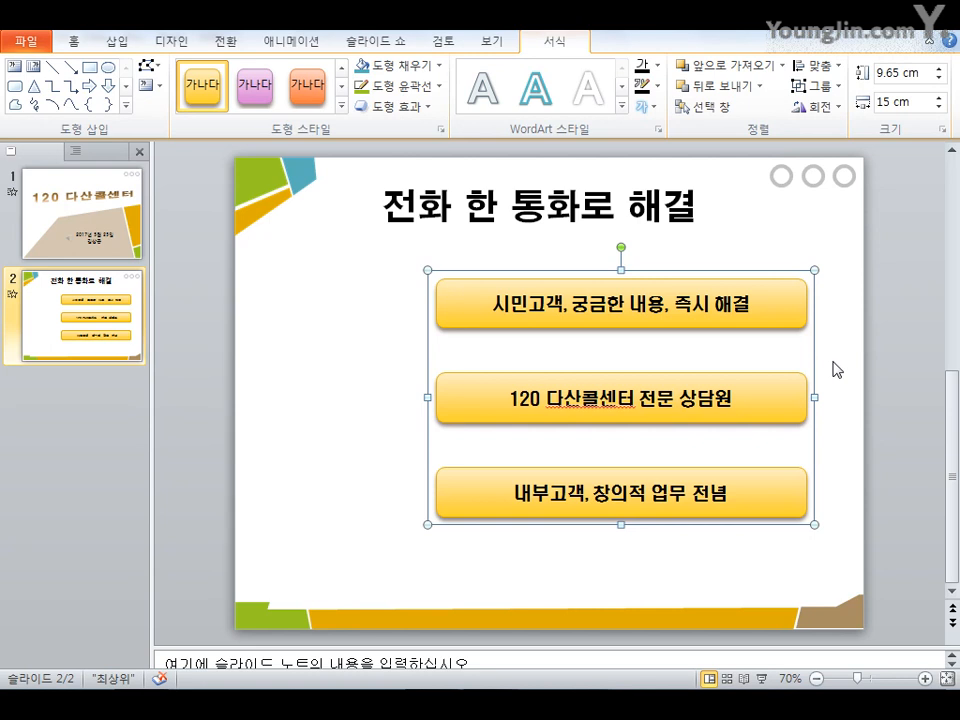
{"action": "key", "text": "ctrl+z"}
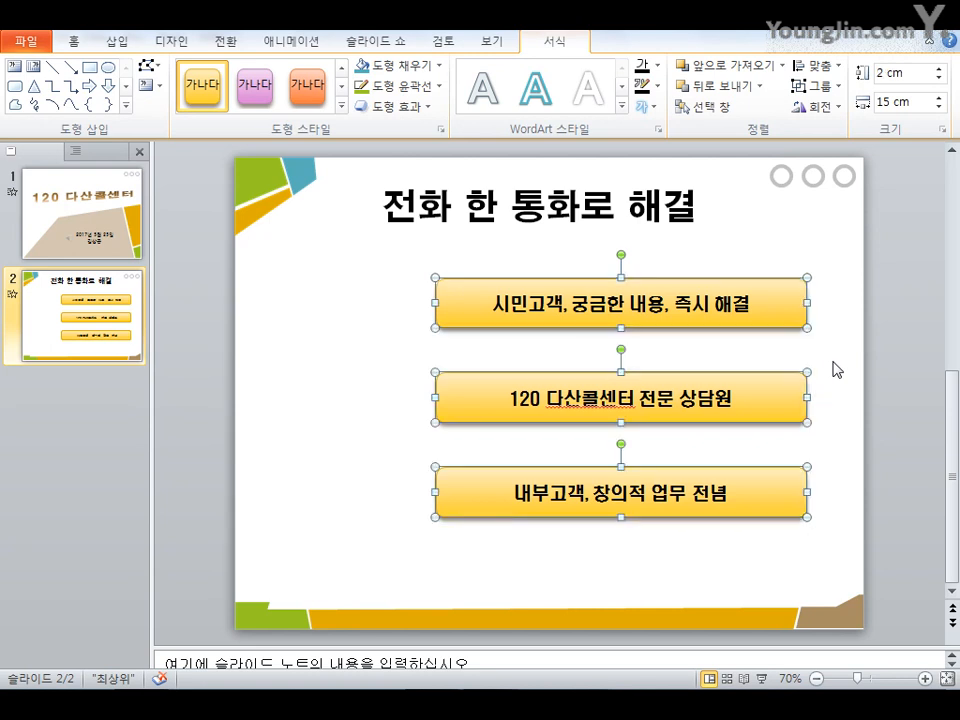
{"action": "key", "text": "ctrl+g"}
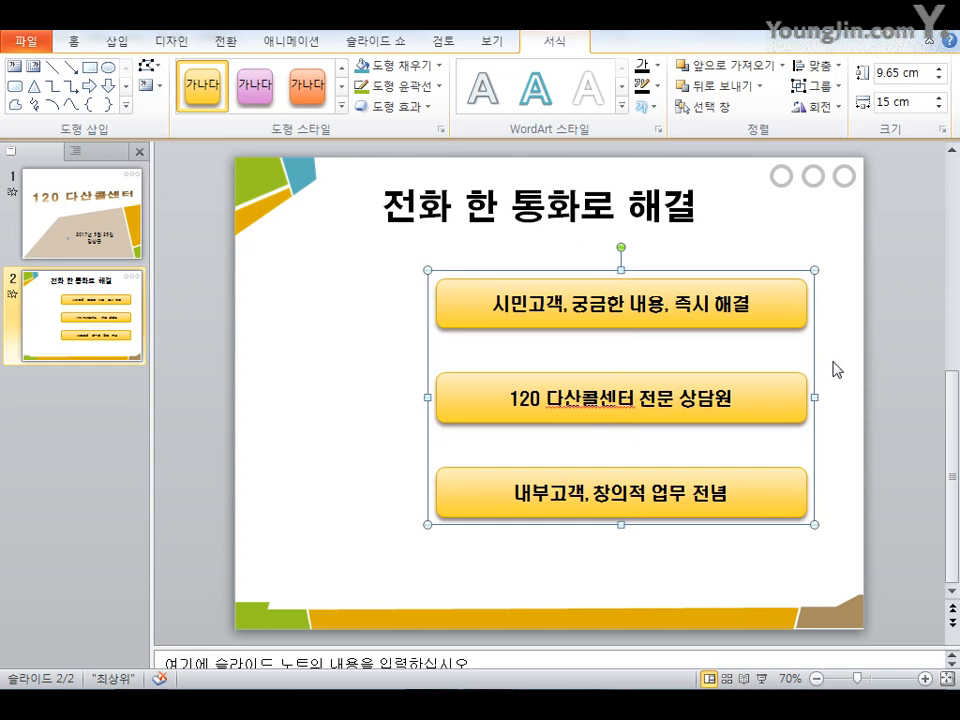
{"action": "left_click", "coordinate": [354, 360]}
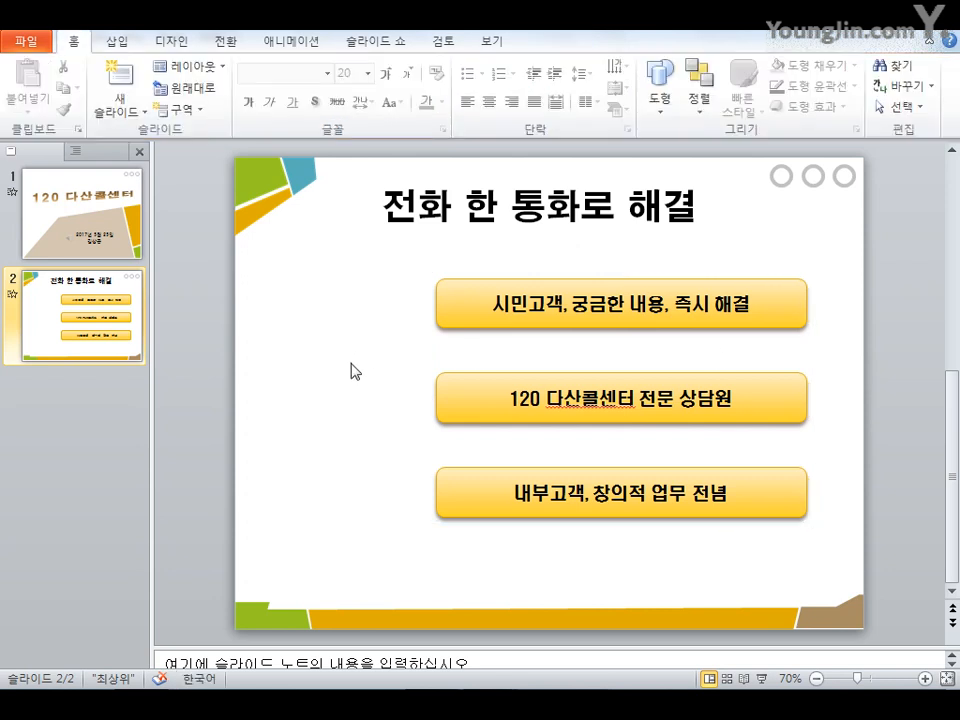
Draw a donut shape over the three rounded rectangles on the second slide
{"action": "left_click", "coordinate": [115, 42]}
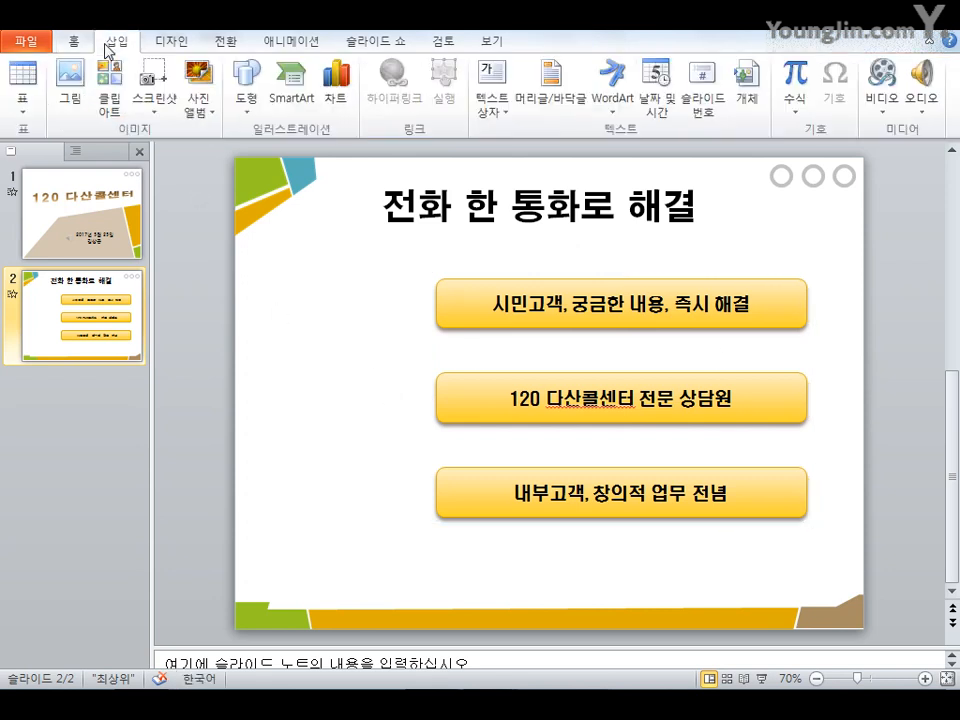
{"action": "left_click", "coordinate": [256, 114]}
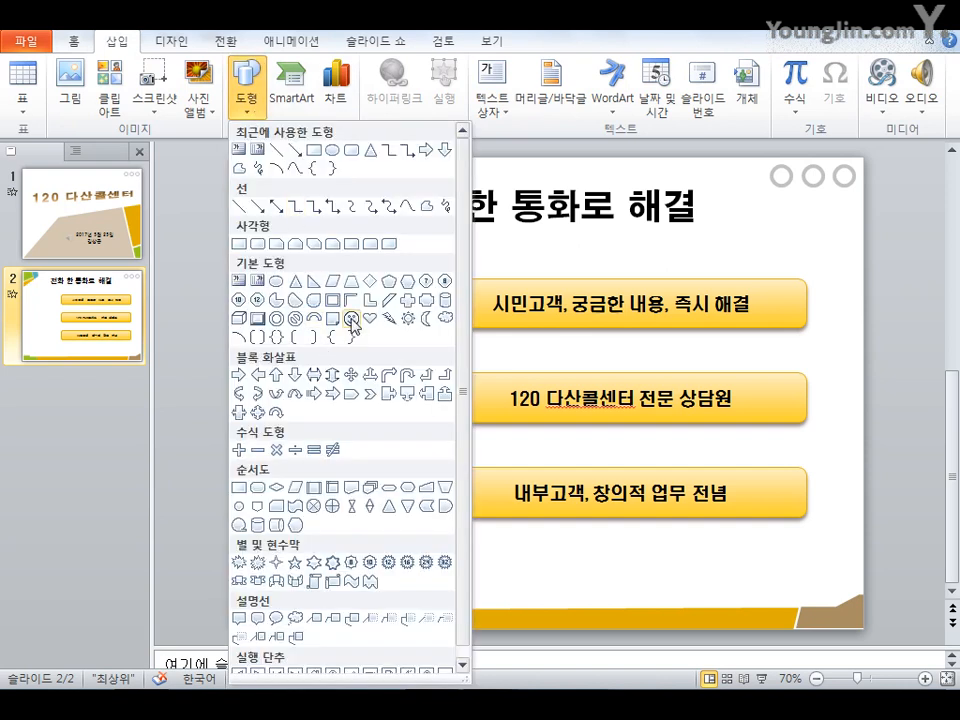
{"action": "left_click", "coordinate": [278, 319]}
{"action": "mouse_move", "coordinate": [382, 268]}
{"action": "left_mouse_down"}
{"action": "mouse_move", "coordinate": [544, 519]}
{"action": "mouse_move", "coordinate": [664, 581]}
{"action": "left_mouse_up"}
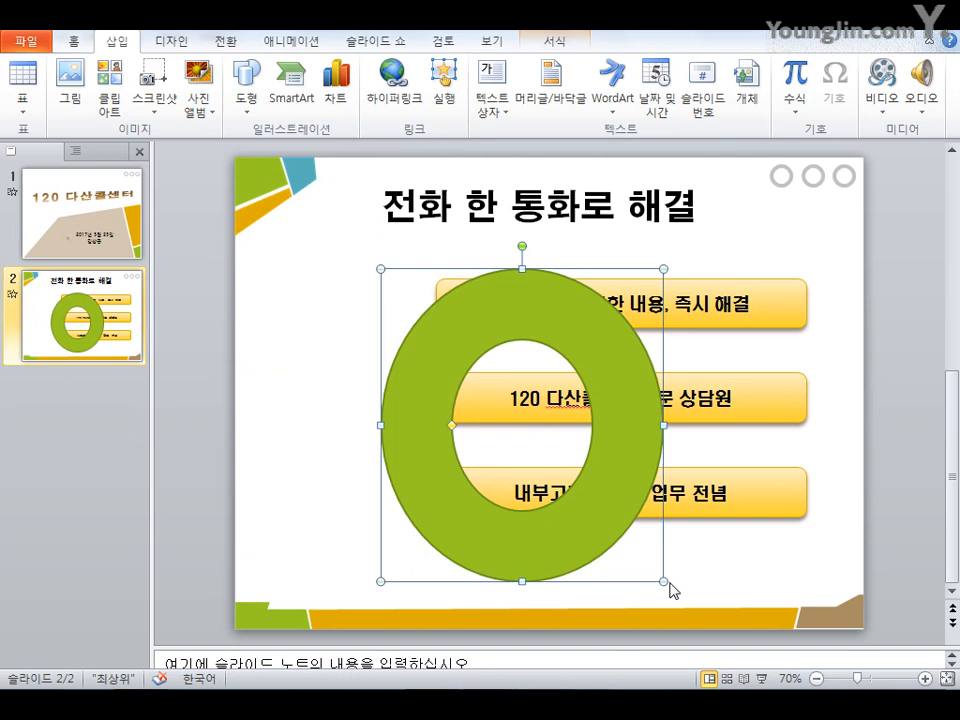
Set the donut's height and width both to 12 cm
{"action": "left_click", "coordinate": [543, 43]}
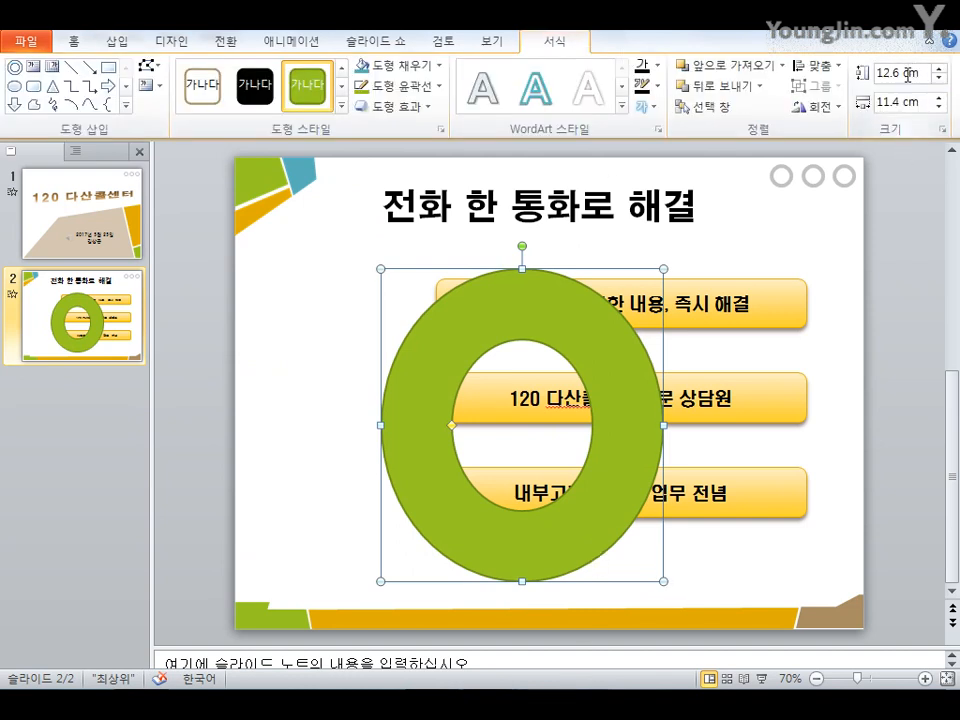
{"action": "left_click", "coordinate": [907, 74]}
{"action": "type", "text": "12"}
{"action": "key", "text": "Tab"}
{"action": "type", "text": "12"}
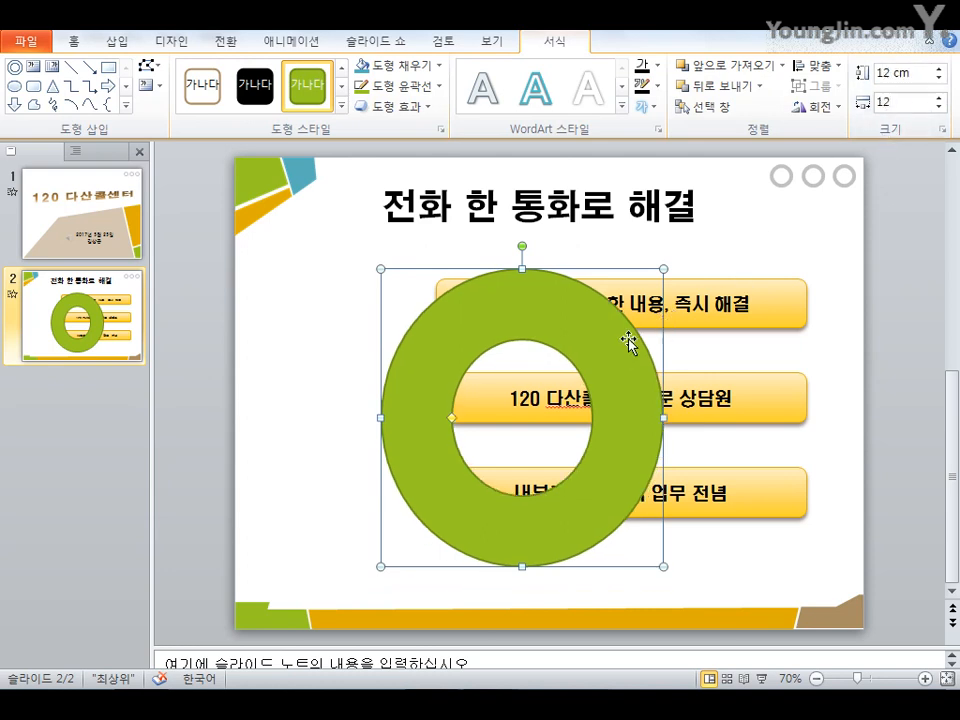
{"action": "left_click", "coordinate": [765, 242]}
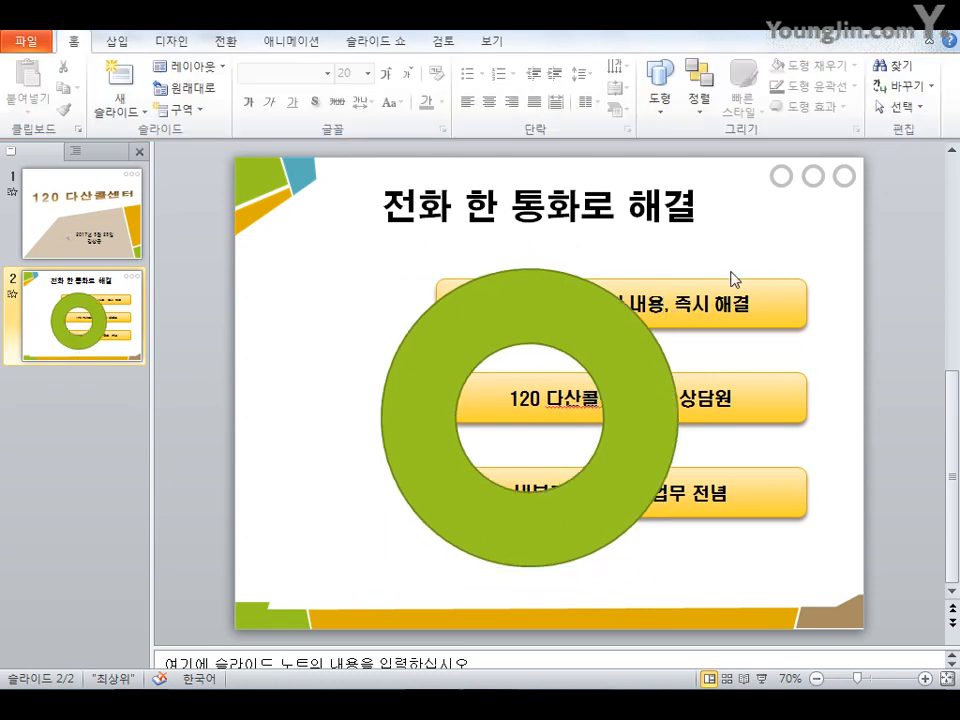
Remove the outline from the donut shape
{"action": "left_click", "coordinate": [659, 386]}
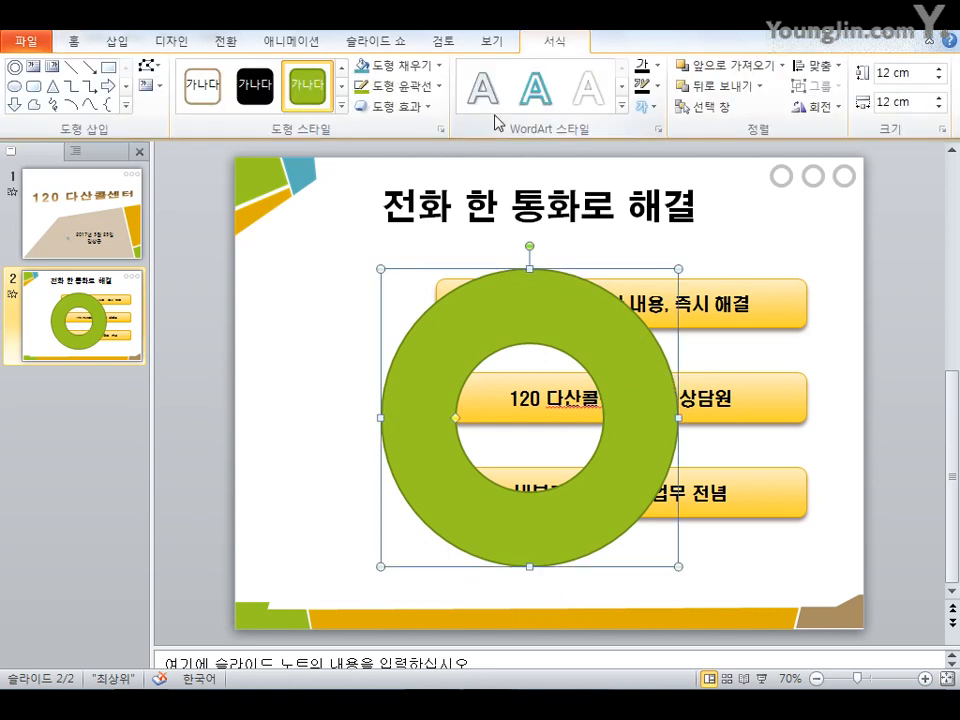
{"action": "left_click", "coordinate": [441, 87]}
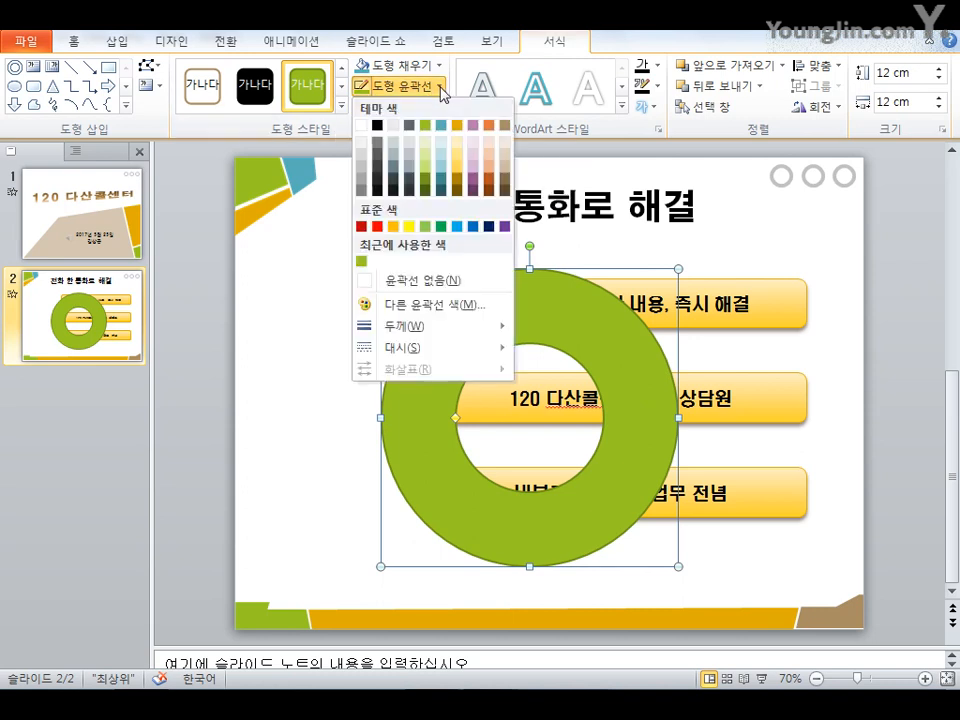
{"action": "left_click", "coordinate": [435, 282]}
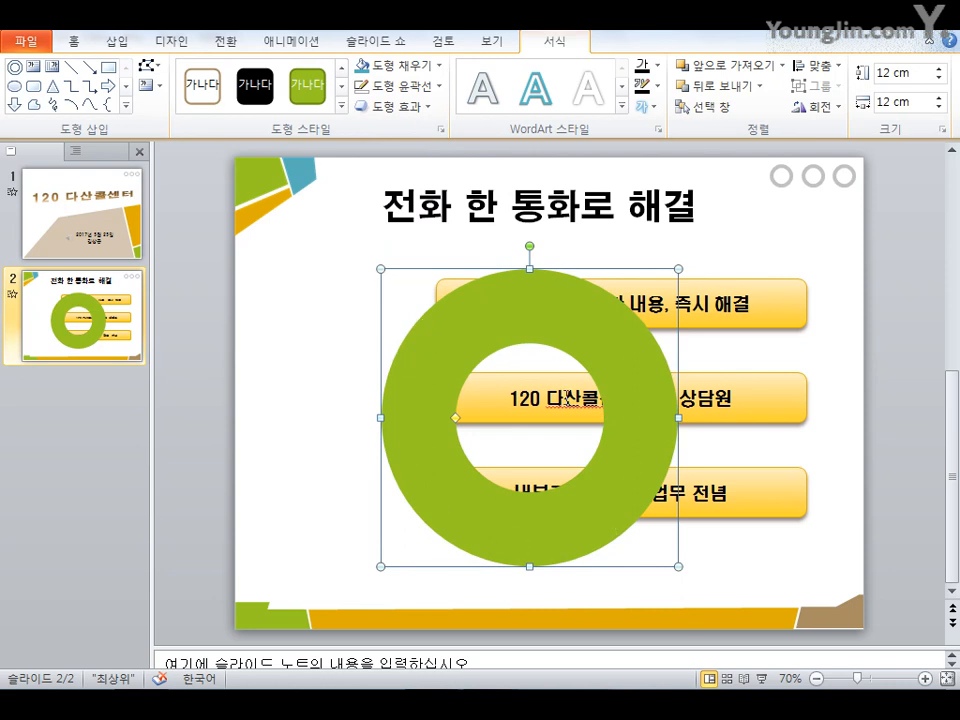
Set the donut's fill colour transparency to 70% in the custom fill colour dialog
{"action": "left_click", "coordinate": [439, 66]}
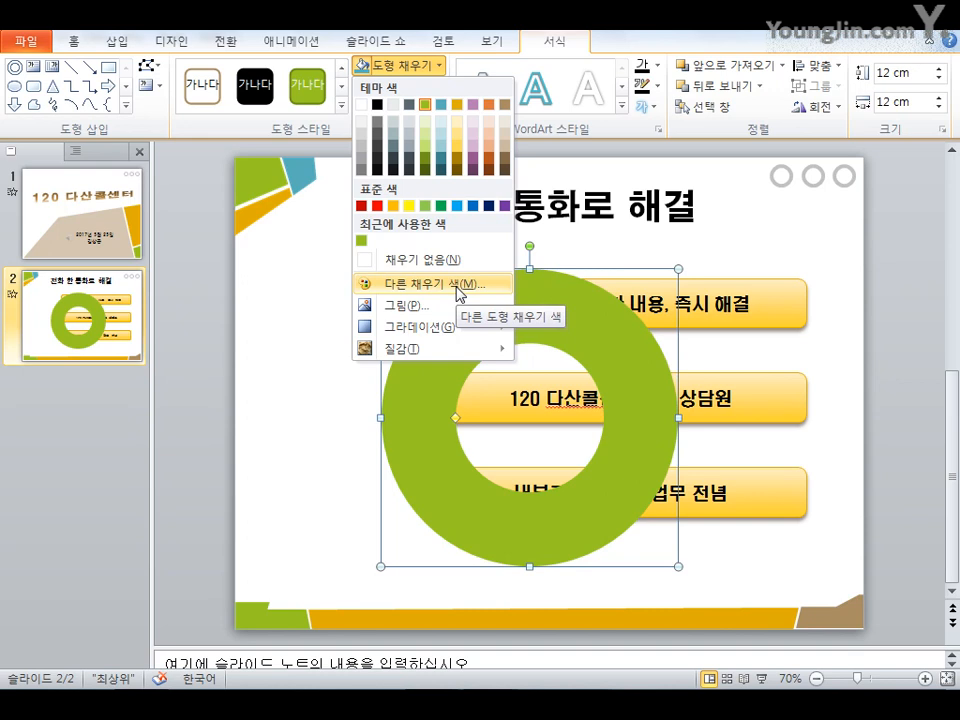
{"action": "left_click", "coordinate": [460, 291]}
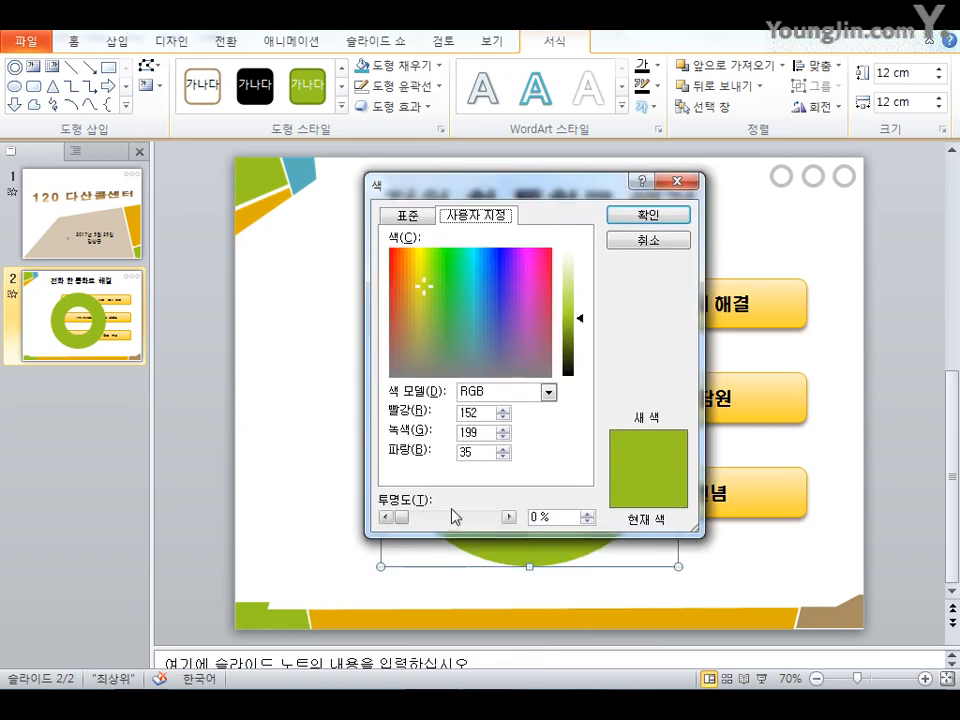
{"action": "left_click_drag", "start_coordinate": [559, 521], "coordinate": [508, 514]}
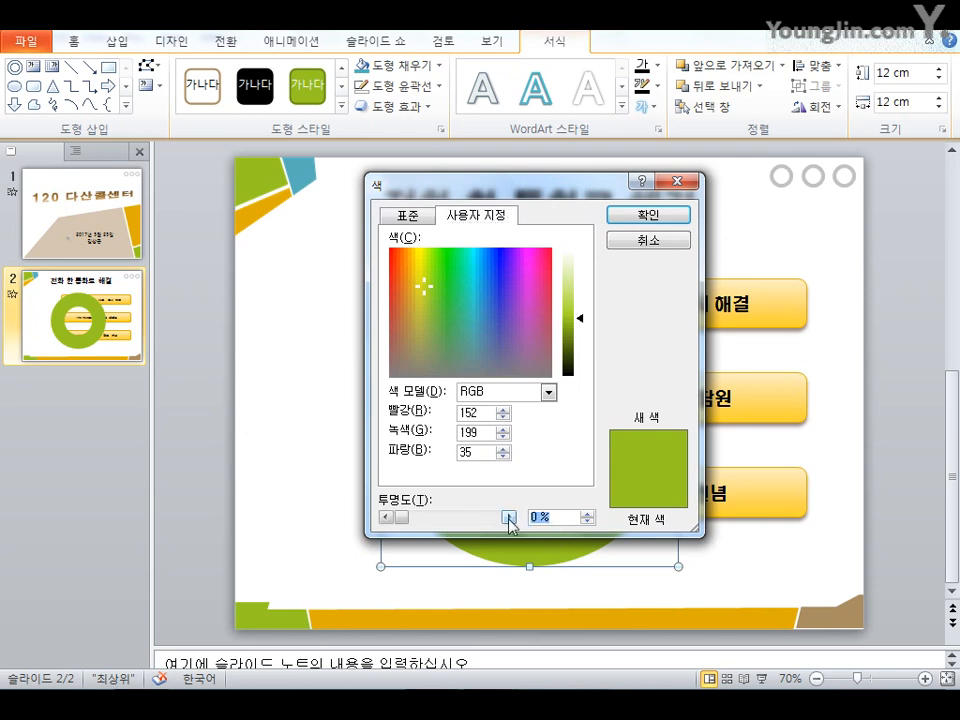
{"action": "type", "text": "70"}
{"action": "left_click", "coordinate": [636, 222]}
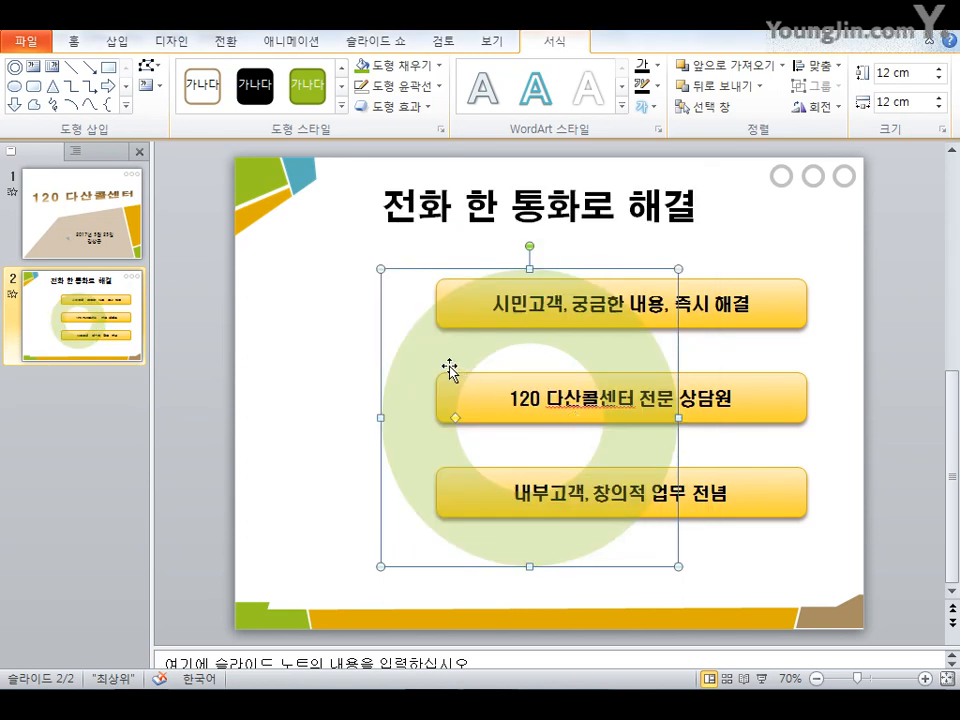
Move the donut to the right edge of the slide, partly behind the rounded rectangles
{"action": "left_click_drag", "start_coordinate": [449, 366], "coordinate": [684, 348]}
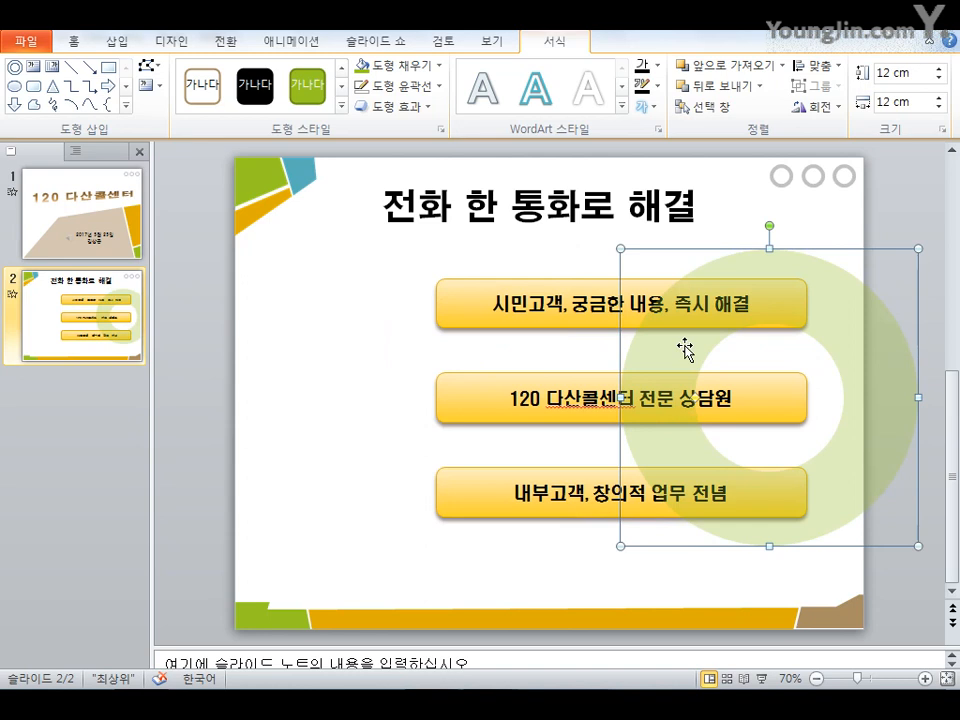
{"action": "left_click", "coordinate": [621, 591]}
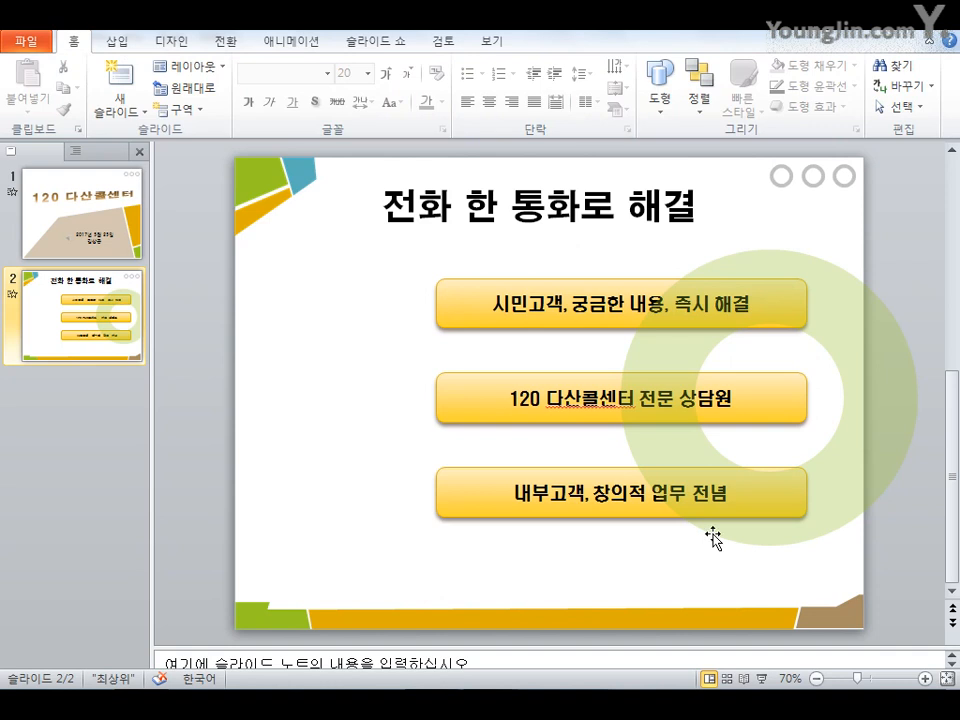
Review the donut's fill, line colour and size settings in the Format Shape dialog
{"action": "left_click", "coordinate": [740, 540]}
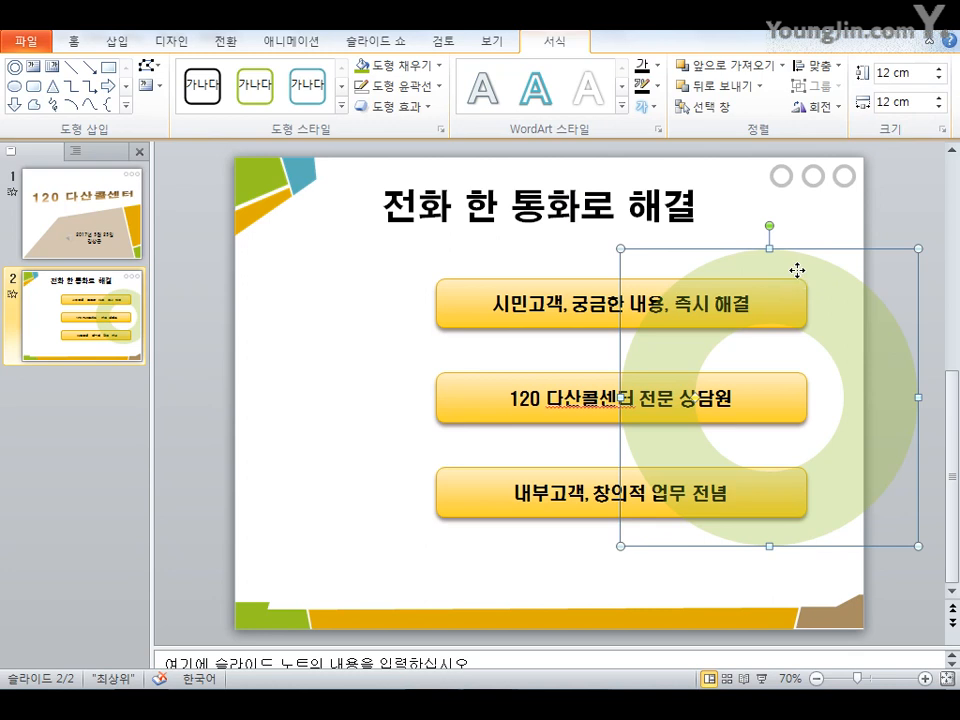
{"action": "right_click", "coordinate": [624, 271]}
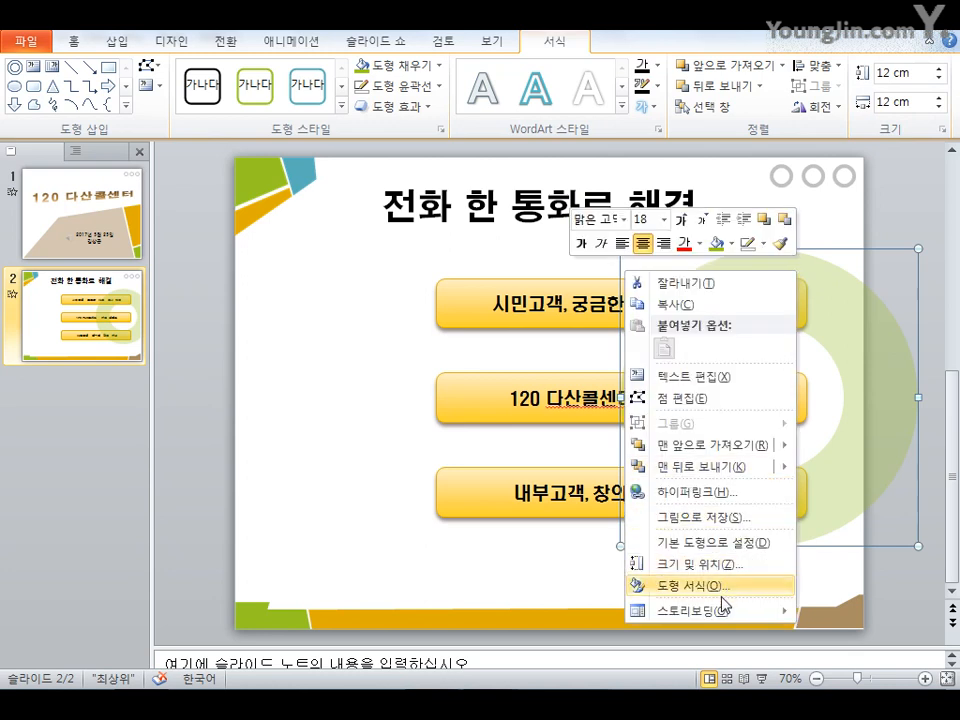
{"action": "left_click", "coordinate": [656, 588]}
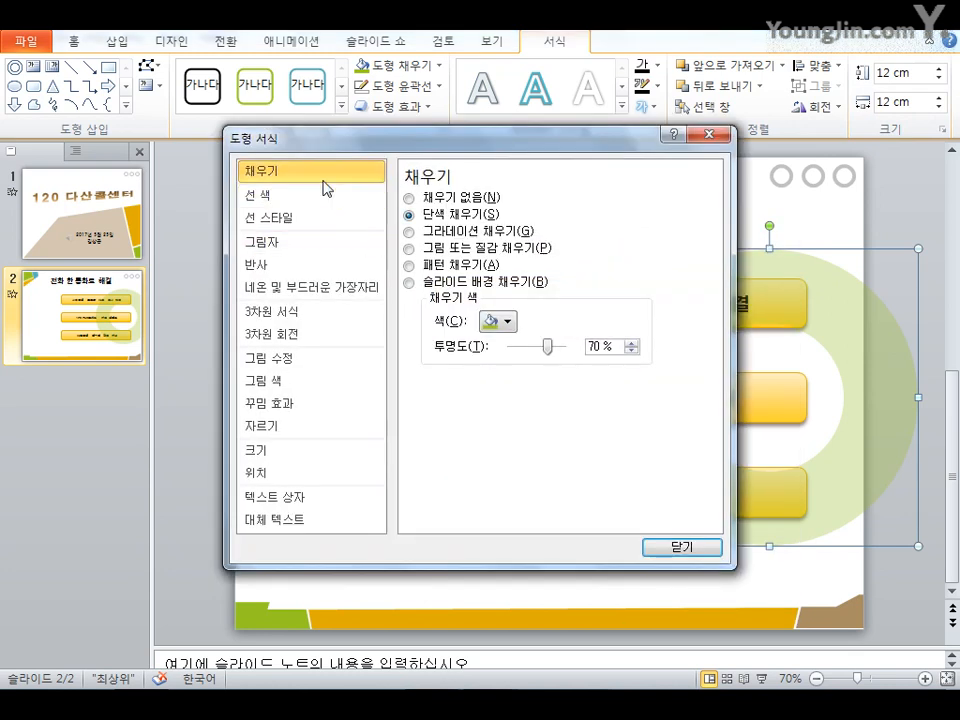
{"action": "left_click", "coordinate": [506, 322]}
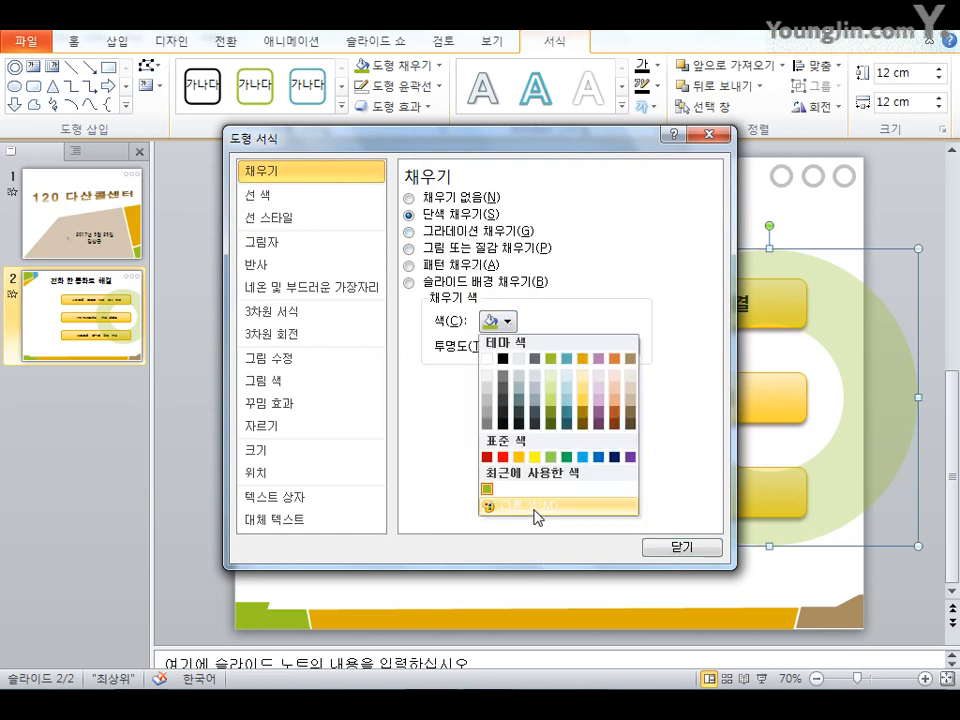
{"action": "left_click", "coordinate": [407, 444]}
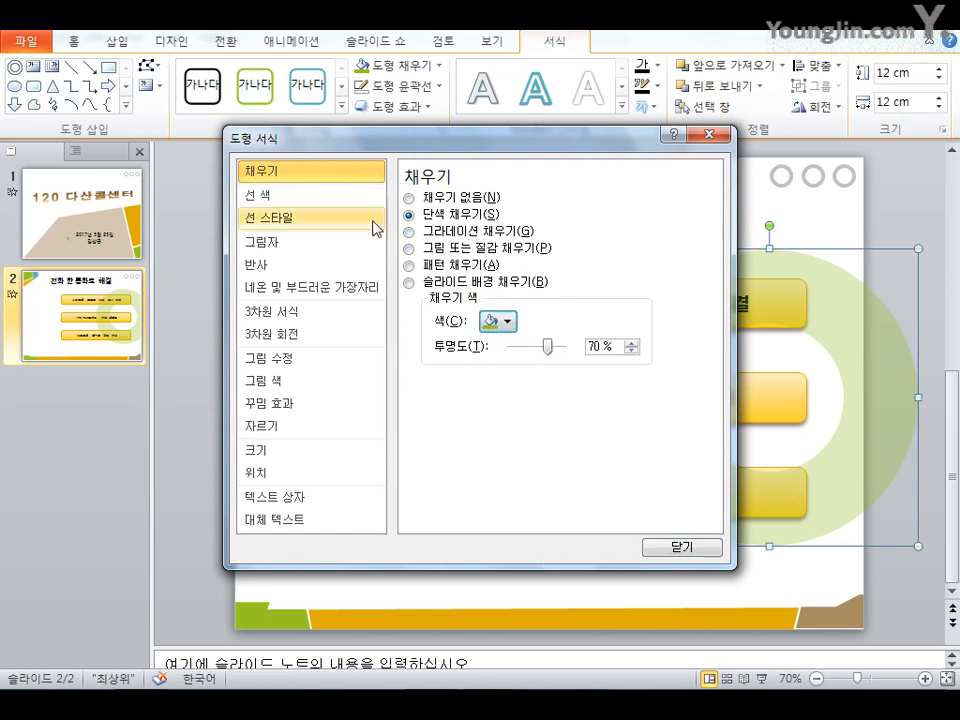
{"action": "left_click", "coordinate": [334, 195]}
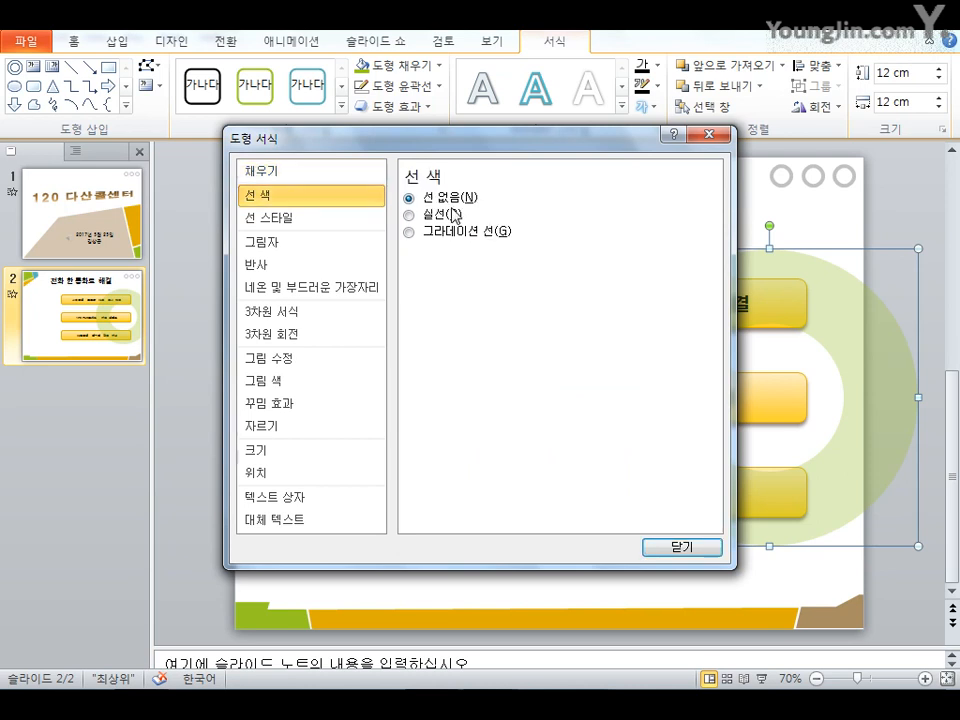
{"action": "left_click", "coordinate": [282, 451]}
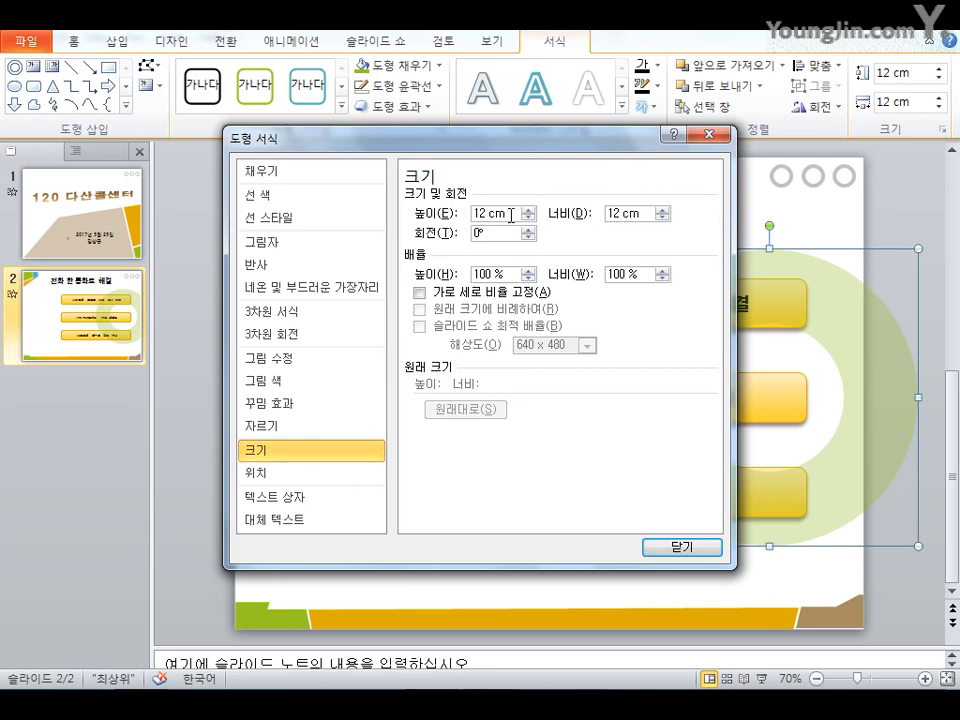
{"action": "left_click", "coordinate": [668, 547]}
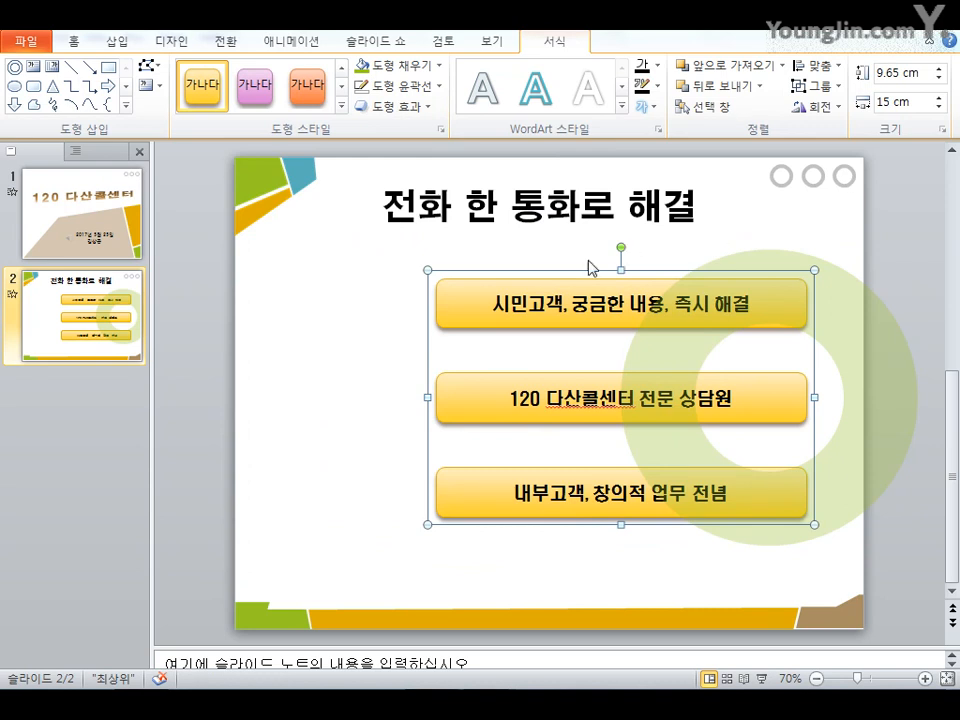
Insert the picture img1.png from the 기출유형문제7회 folder
{"action": "left_click", "coordinate": [120, 45]}
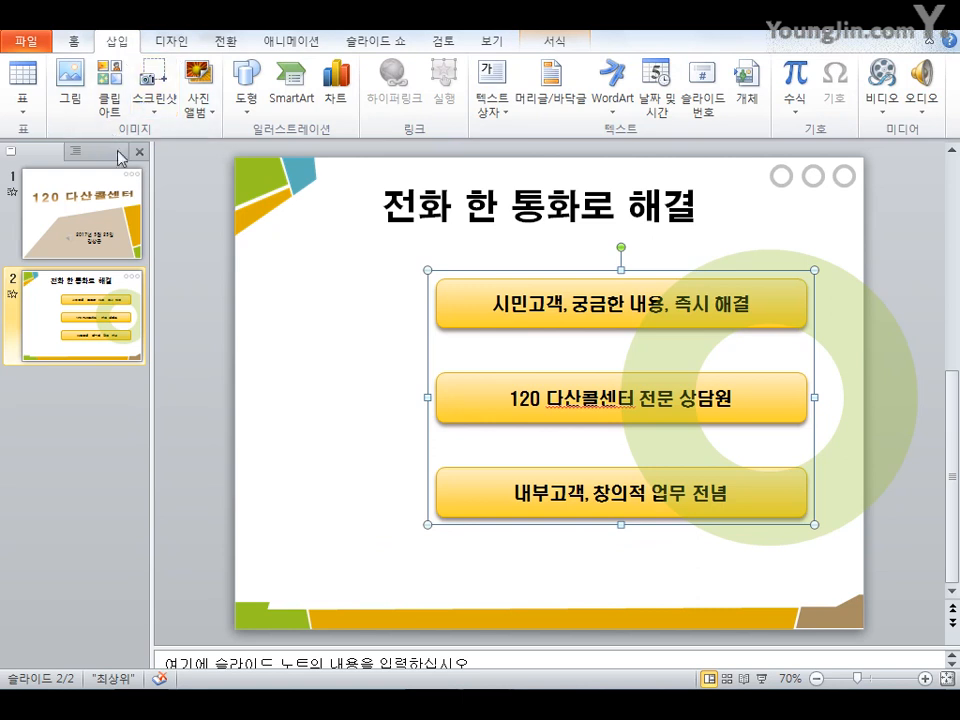
{"action": "left_click", "coordinate": [77, 110]}
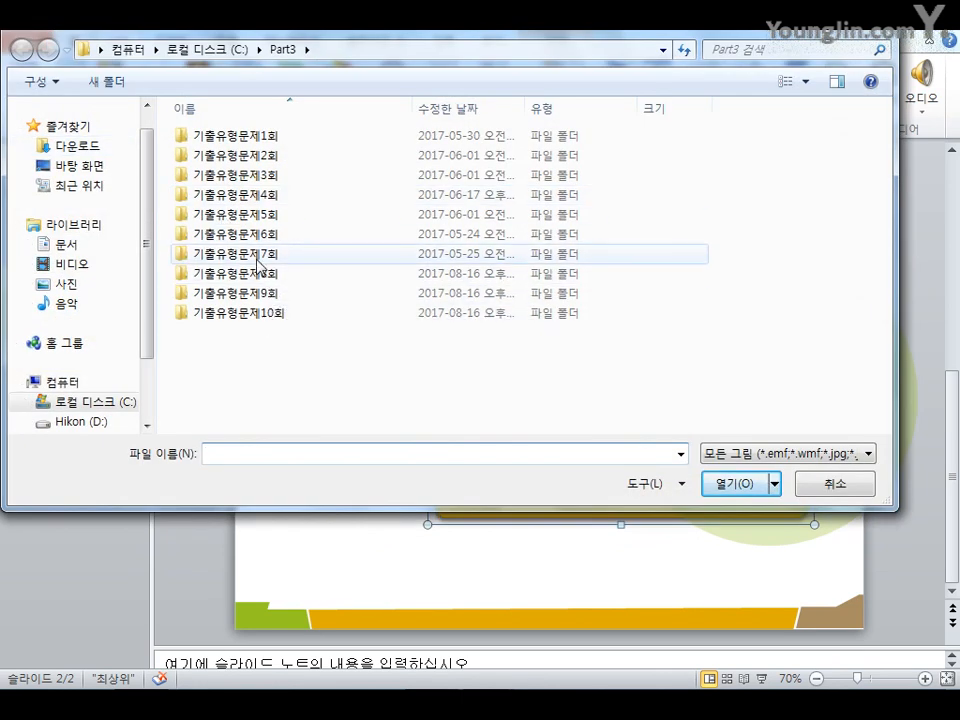
{"action": "double_click", "coordinate": [260, 255]}
{"action": "left_click", "coordinate": [232, 195]}
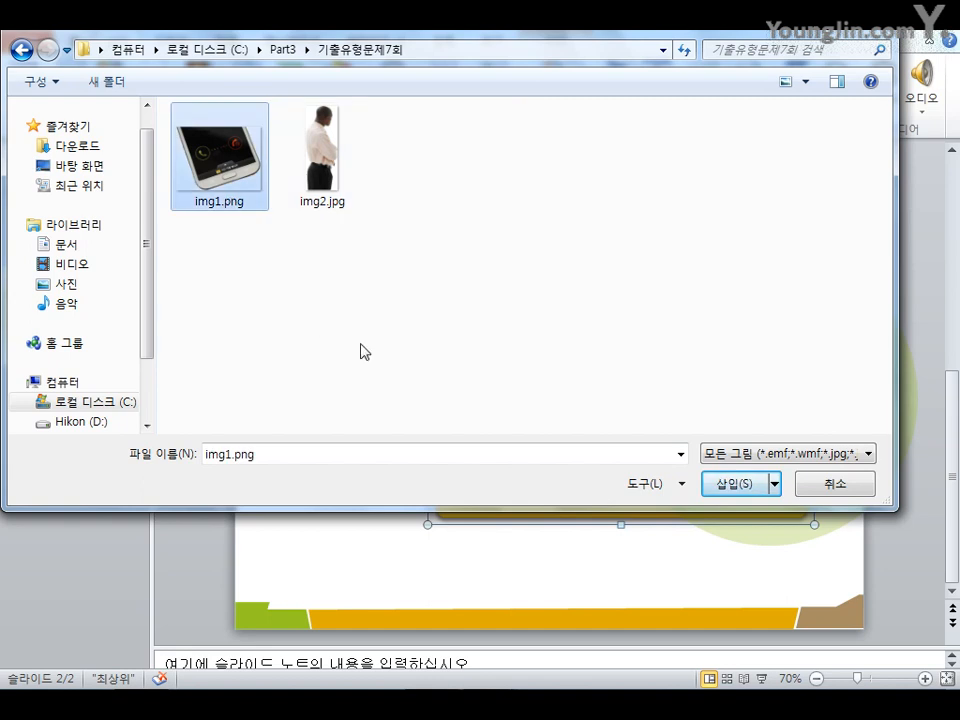
{"action": "left_click", "coordinate": [722, 487]}
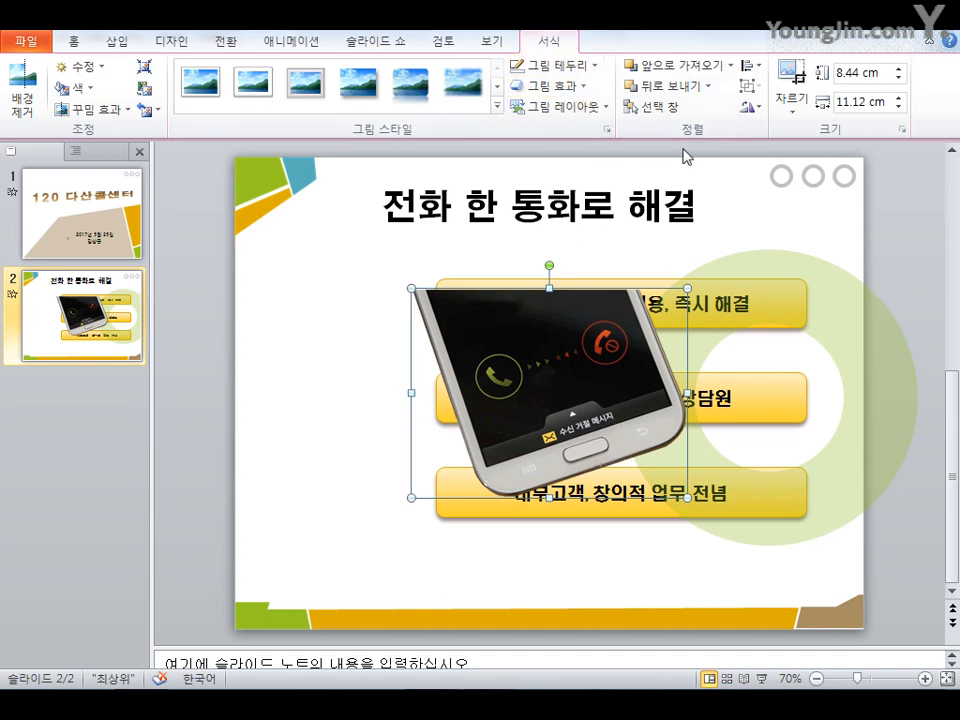
Send the phone picture to the back and move it to the slide's upper left area
{"action": "left_click", "coordinate": [709, 88]}
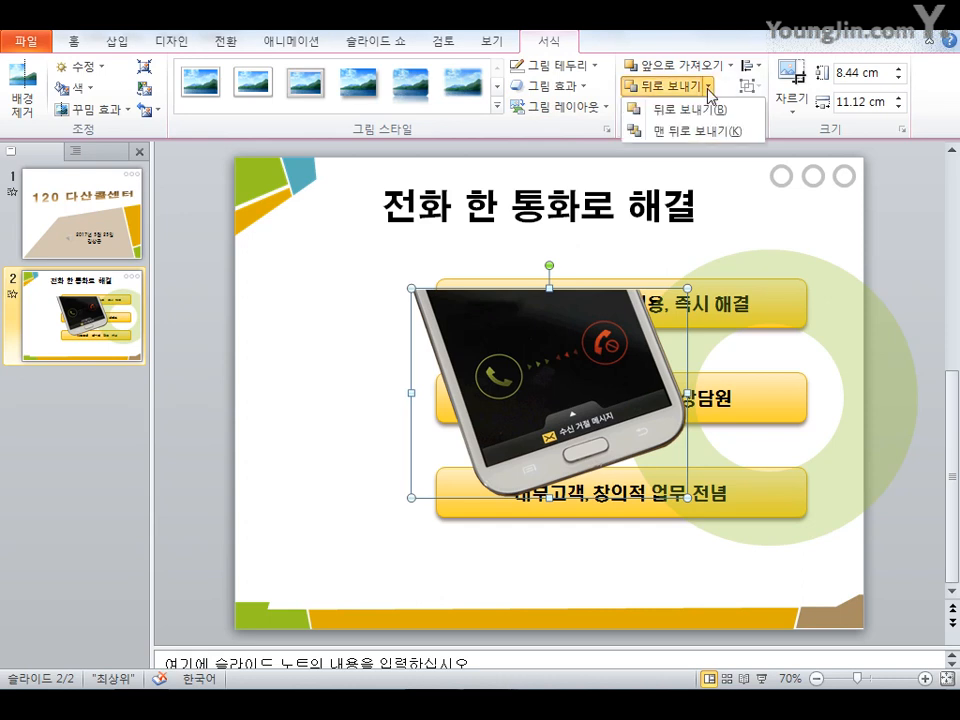
{"action": "left_click", "coordinate": [699, 141]}
{"action": "left_click_drag", "start_coordinate": [575, 345], "coordinate": [406, 305]}
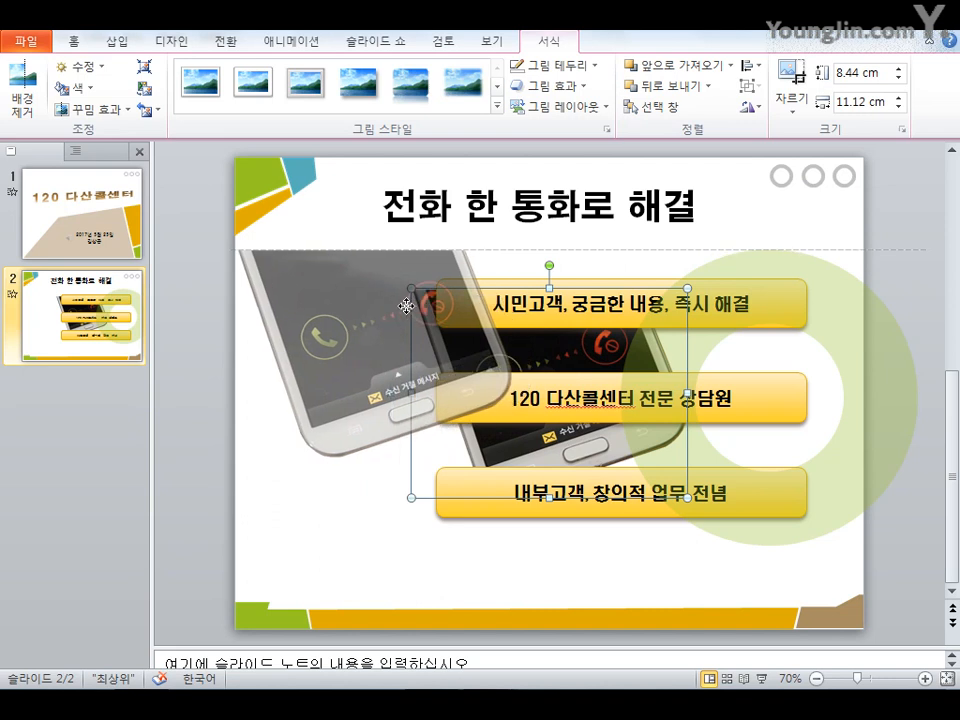
{"action": "left_click_drag", "start_coordinate": [406, 305], "coordinate": [400, 302]}
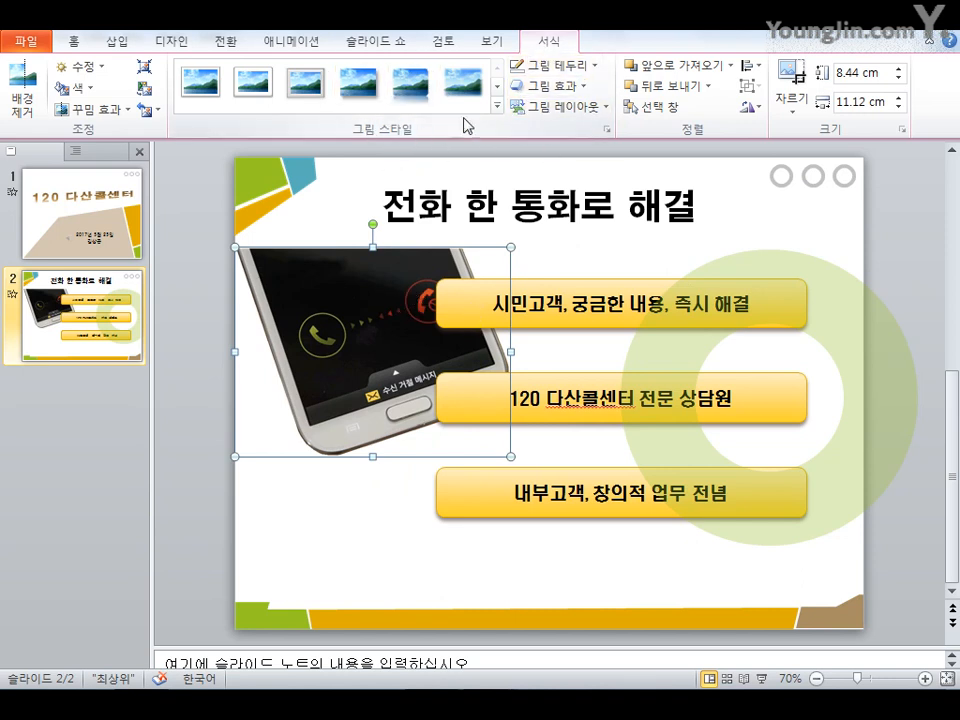
Apply a reflection variation effect to the phone picture
{"action": "left_click", "coordinate": [576, 98]}
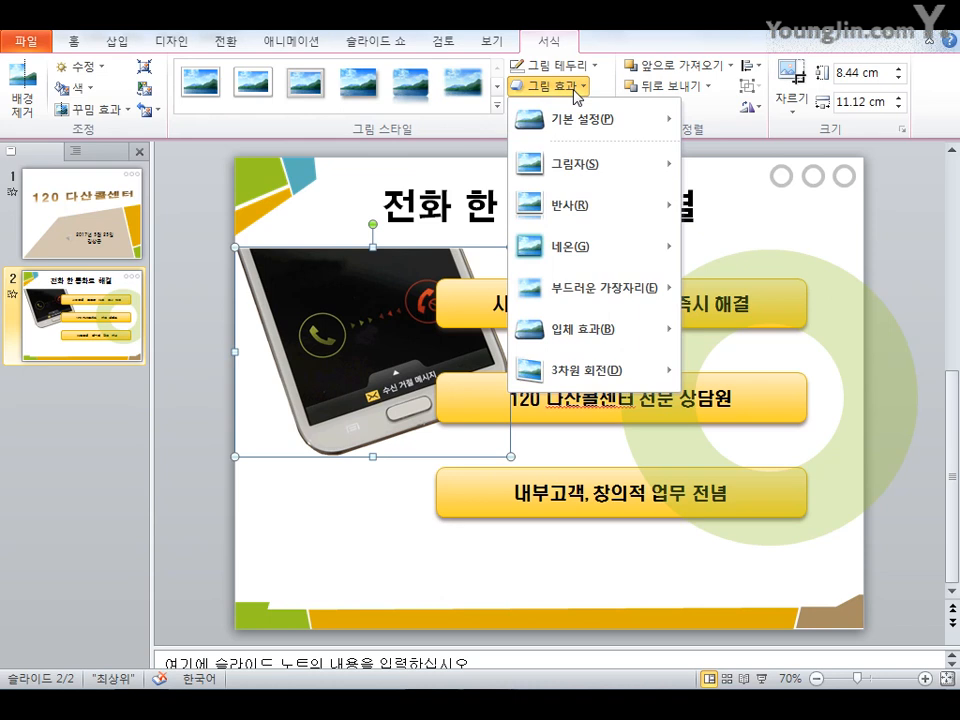
{"action": "mouse_move", "coordinate": [615, 221]}
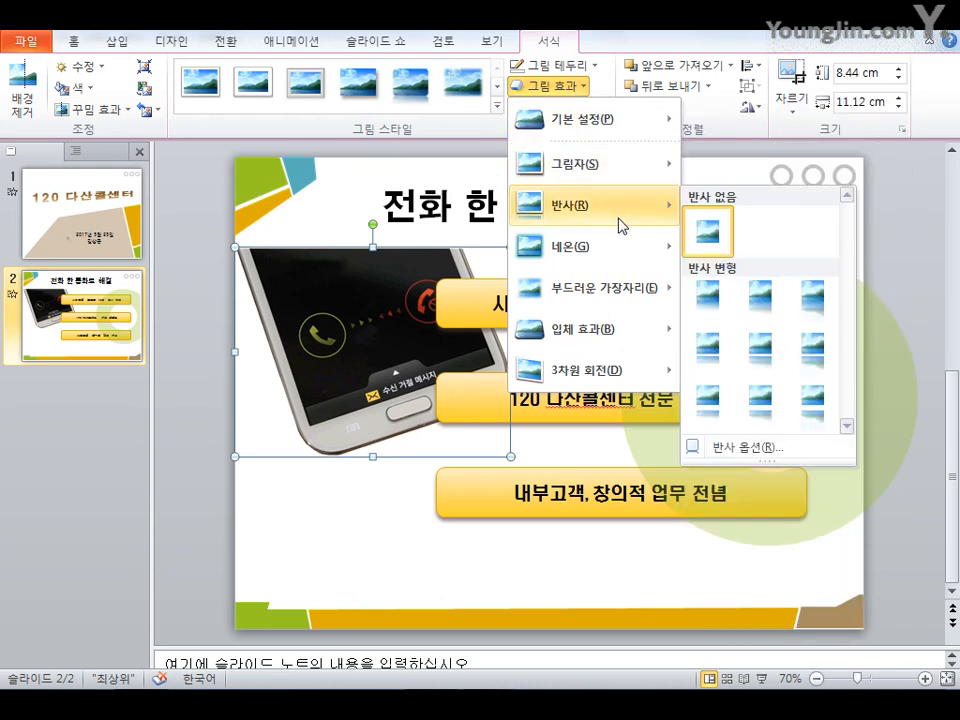
{"action": "left_click", "coordinate": [808, 308]}
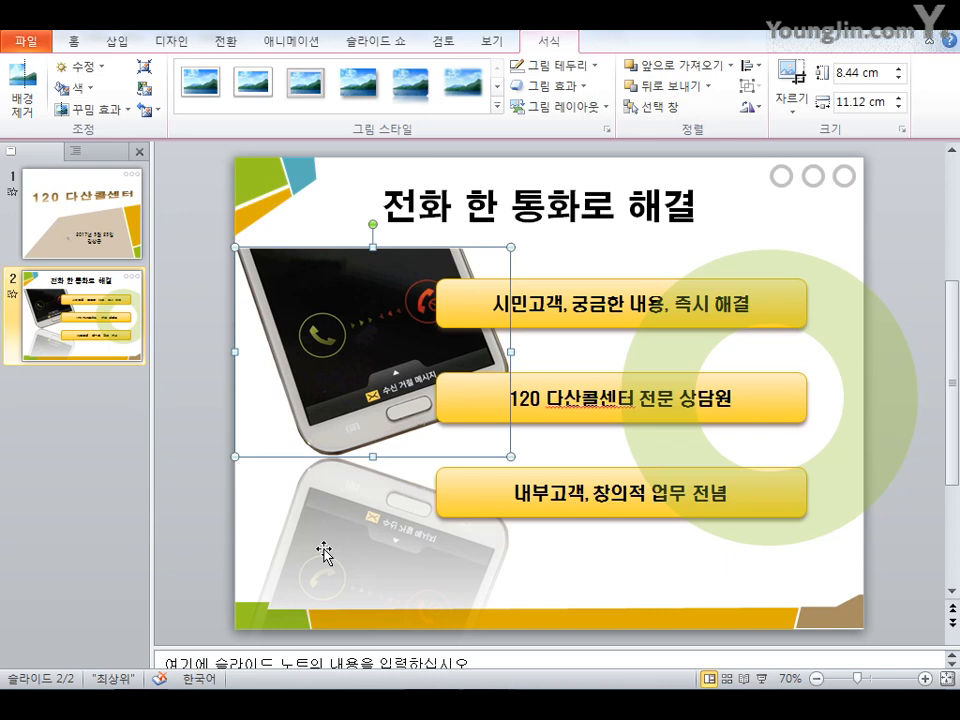
{"action": "left_click", "coordinate": [557, 594]}
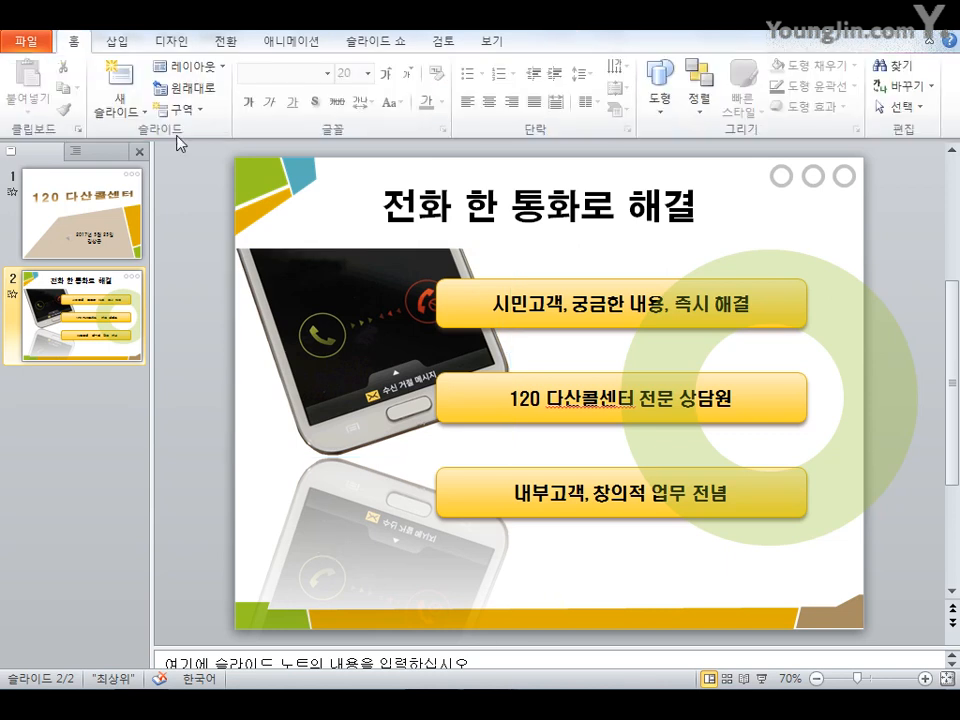
Insert the picture img2.jpg from the 기출유형문제7회 folder onto the second slide
{"action": "left_click", "coordinate": [117, 41]}
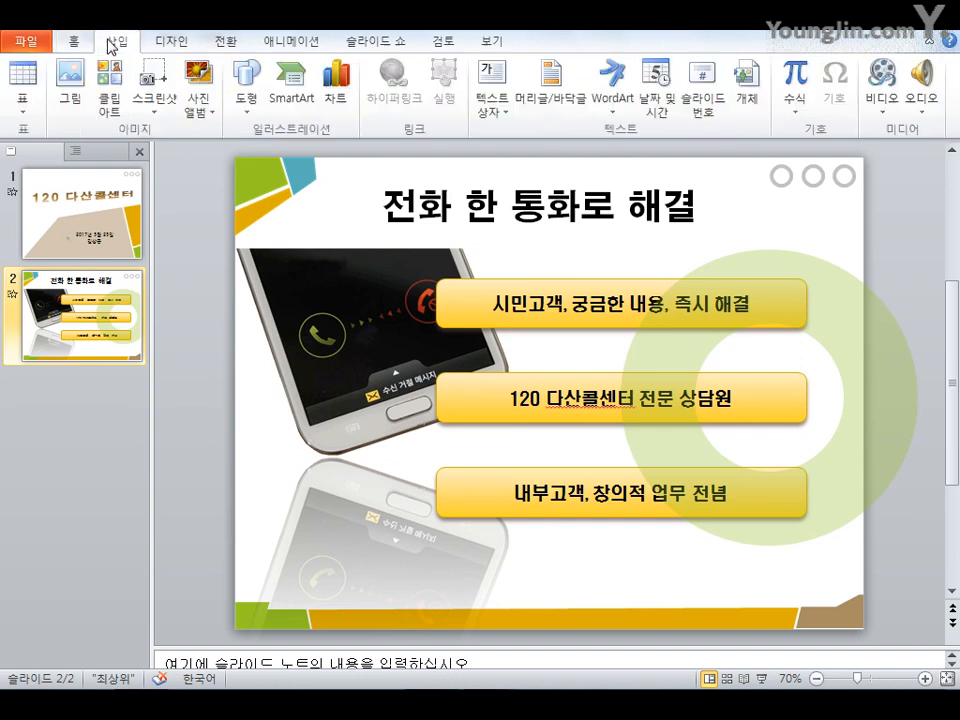
{"action": "left_click", "coordinate": [83, 114]}
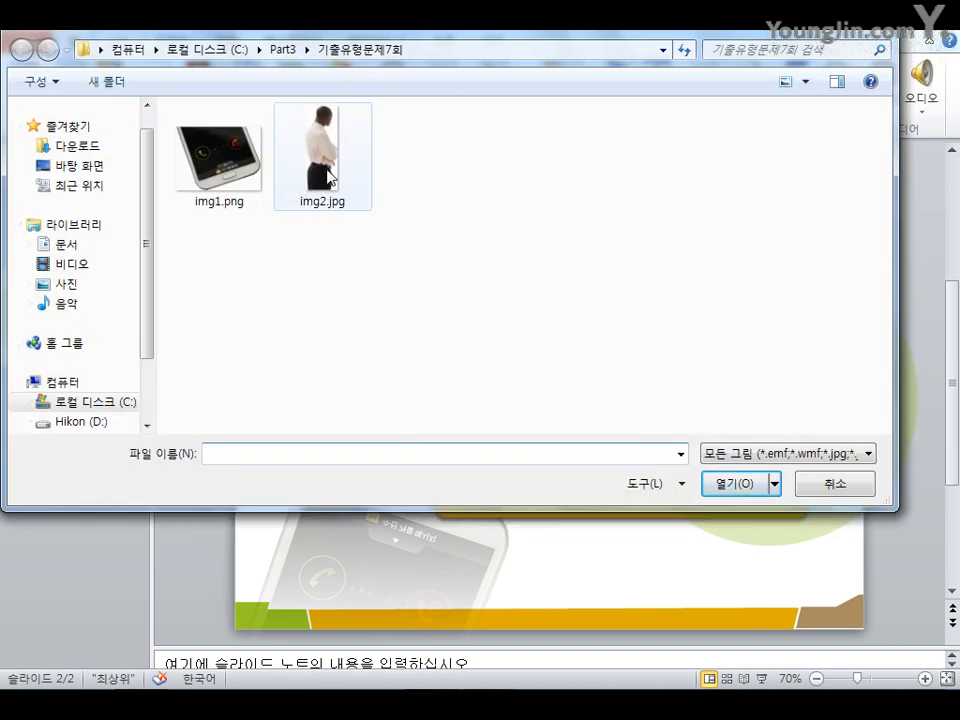
{"action": "left_click", "coordinate": [328, 177]}
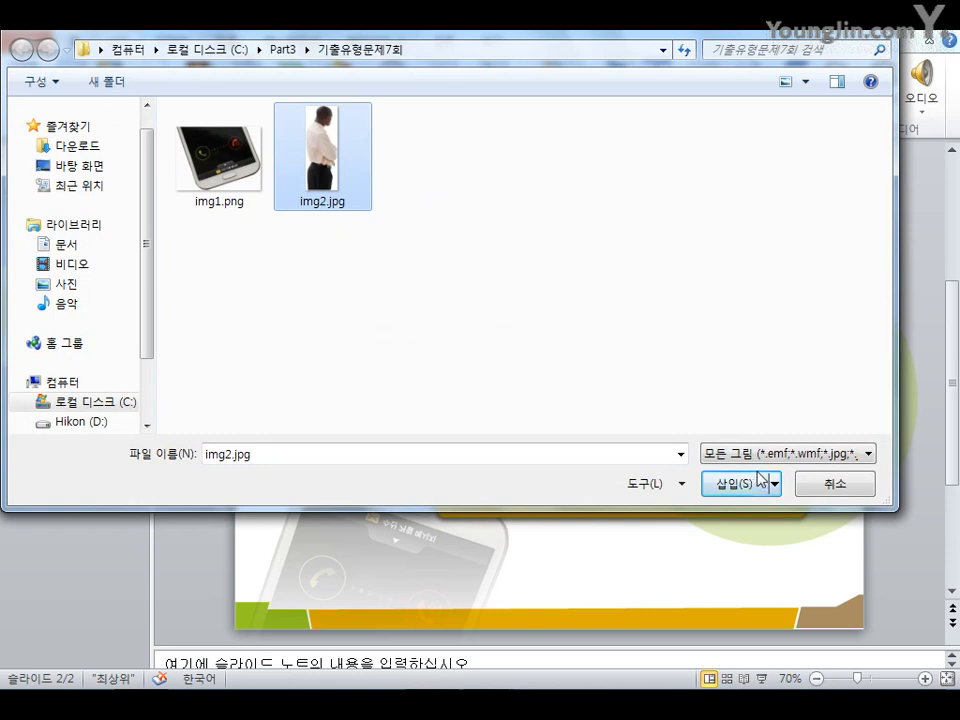
{"action": "left_click", "coordinate": [735, 484]}
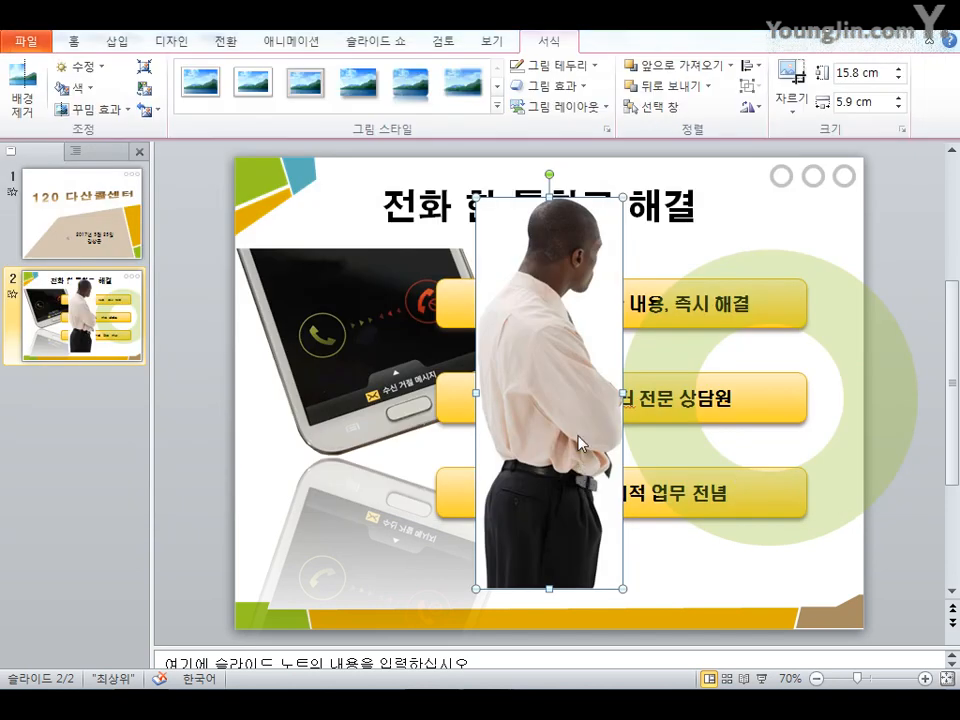
Scale the man picture to 60% height with locked aspect ratio in the Size and Position settings
{"action": "right_click", "coordinate": [594, 317]}
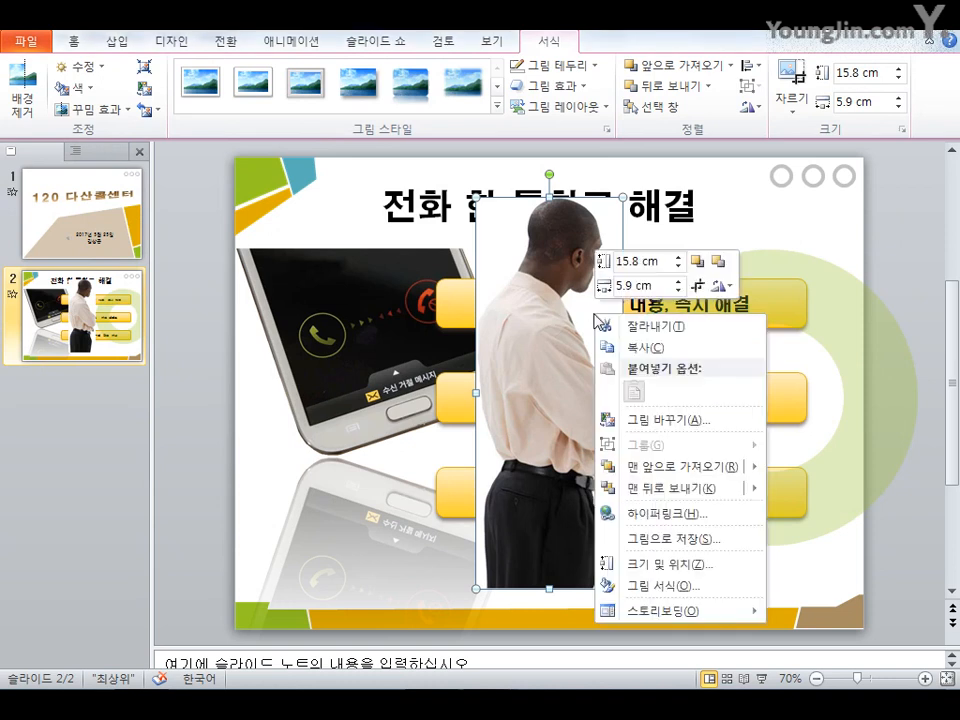
{"action": "left_click", "coordinate": [677, 578]}
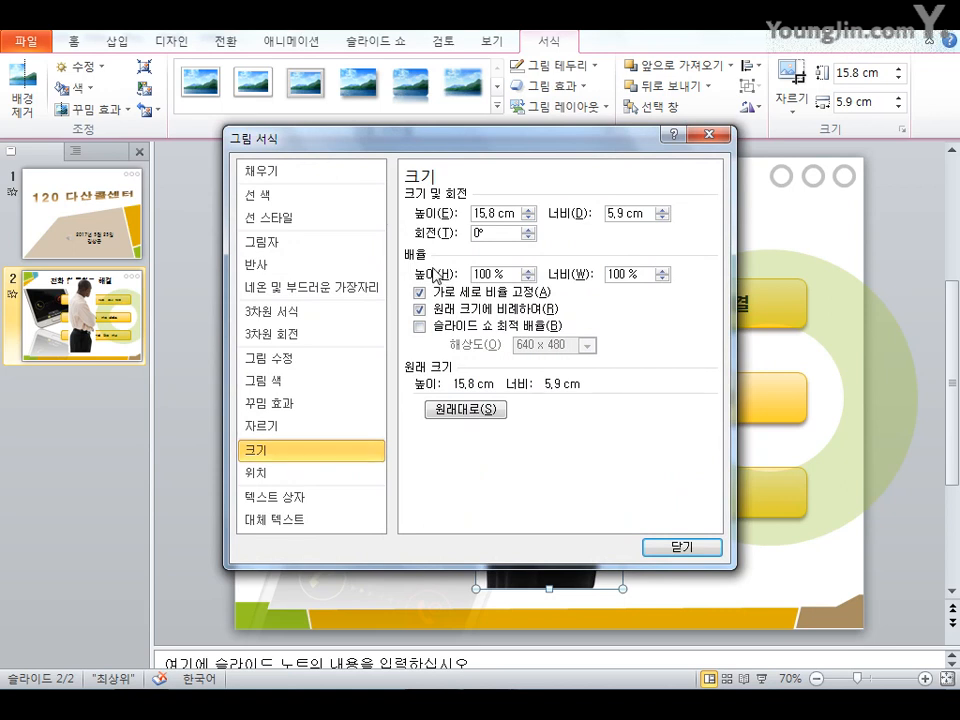
{"action": "double_click", "coordinate": [507, 270]}
{"action": "type", "text": "60"}
{"action": "left_click", "coordinate": [643, 274]}
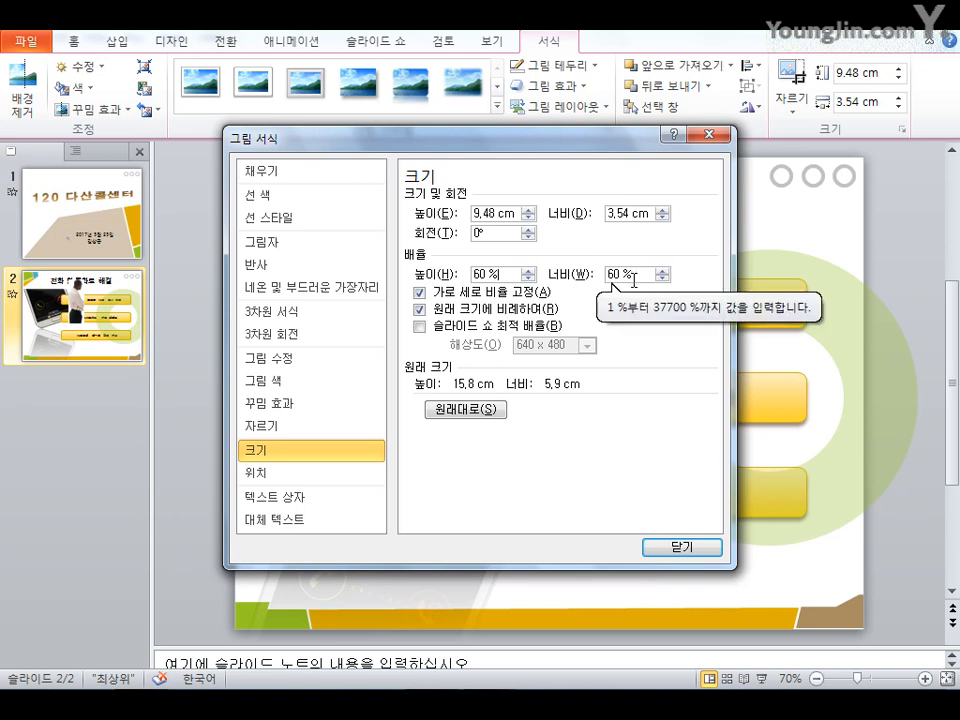
{"action": "left_click", "coordinate": [704, 553]}
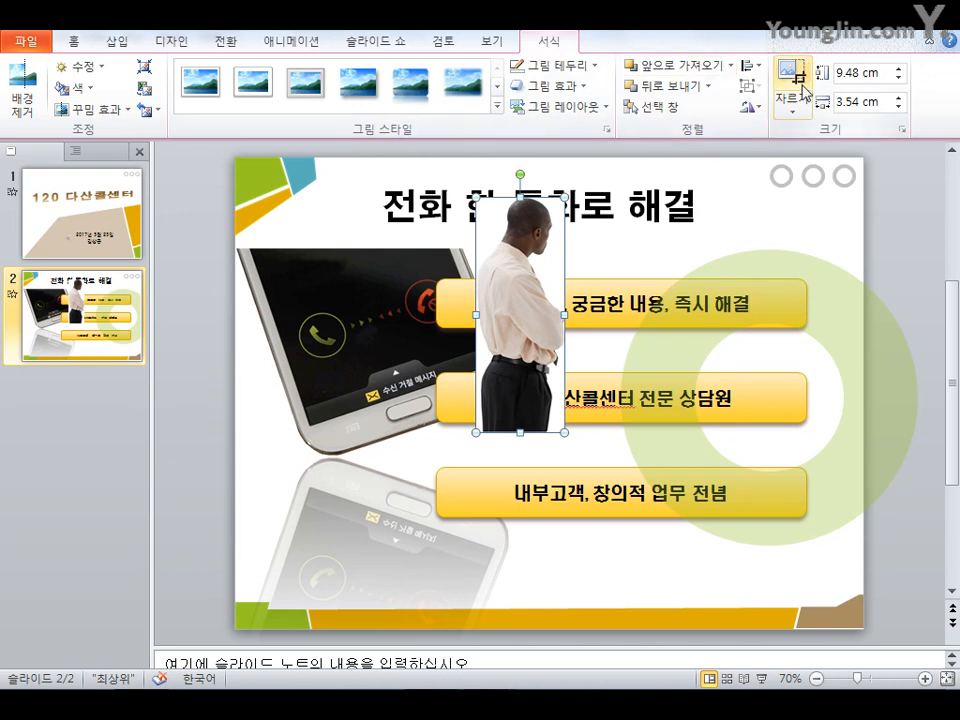
Flip the man picture horizontally and make its white background transparent with Set Transparent Color
{"action": "left_click", "coordinate": [751, 106]}
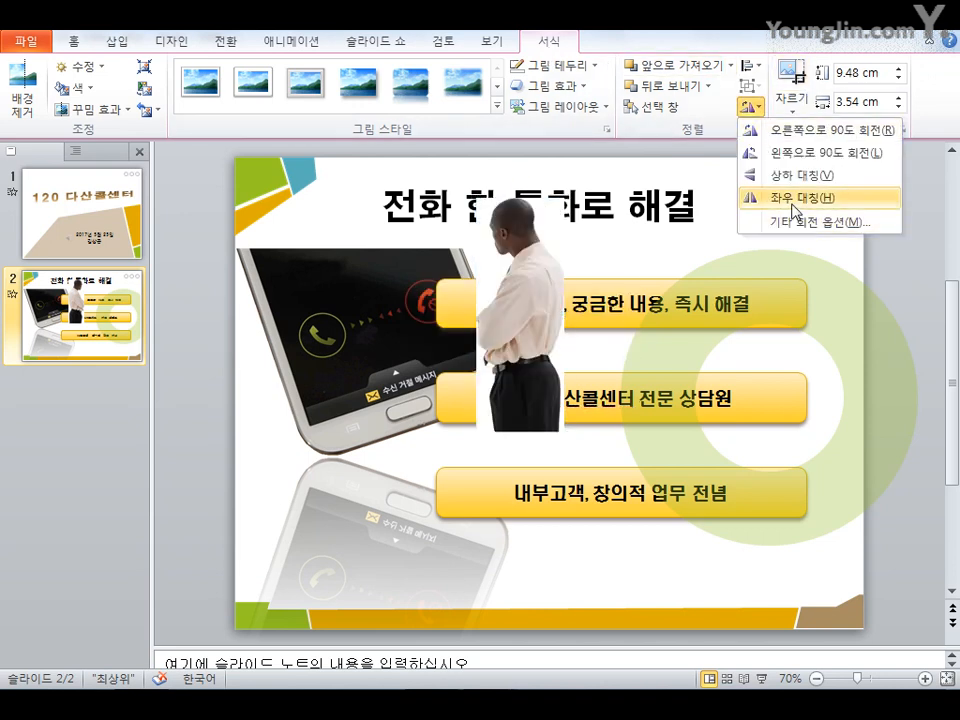
{"action": "left_click", "coordinate": [795, 211]}
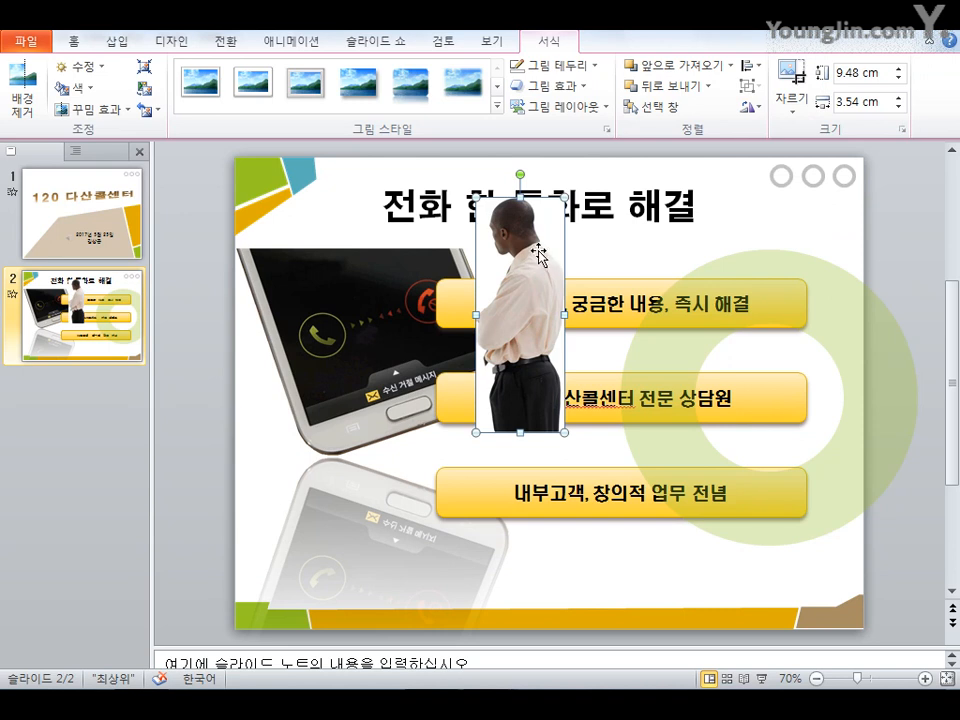
{"action": "left_click", "coordinate": [87, 97]}
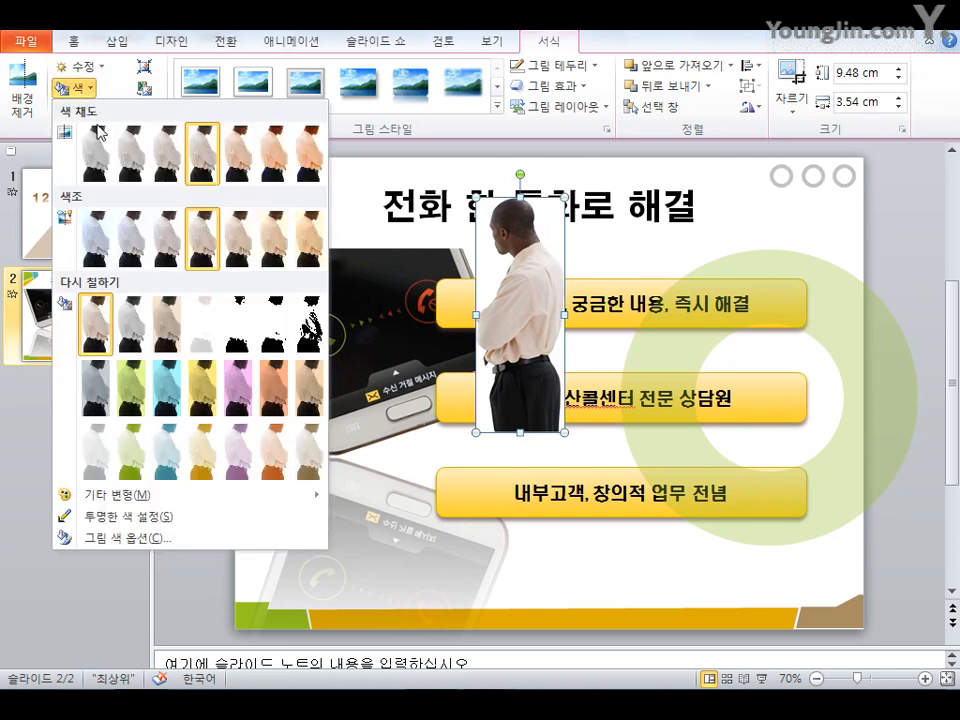
{"action": "left_click", "coordinate": [160, 520]}
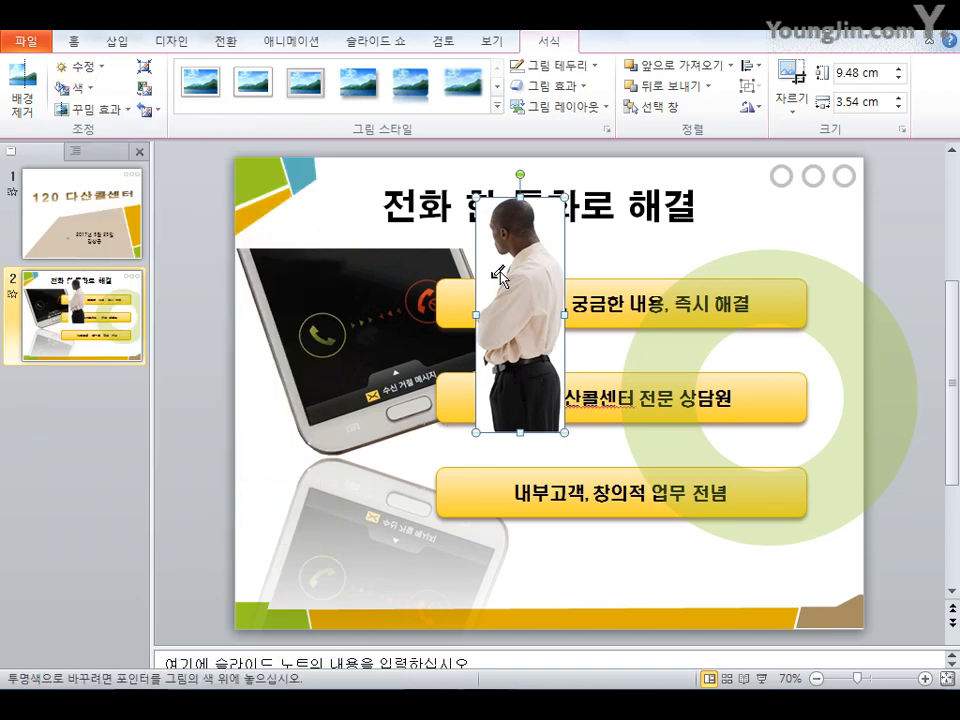
{"action": "left_click", "coordinate": [498, 276]}
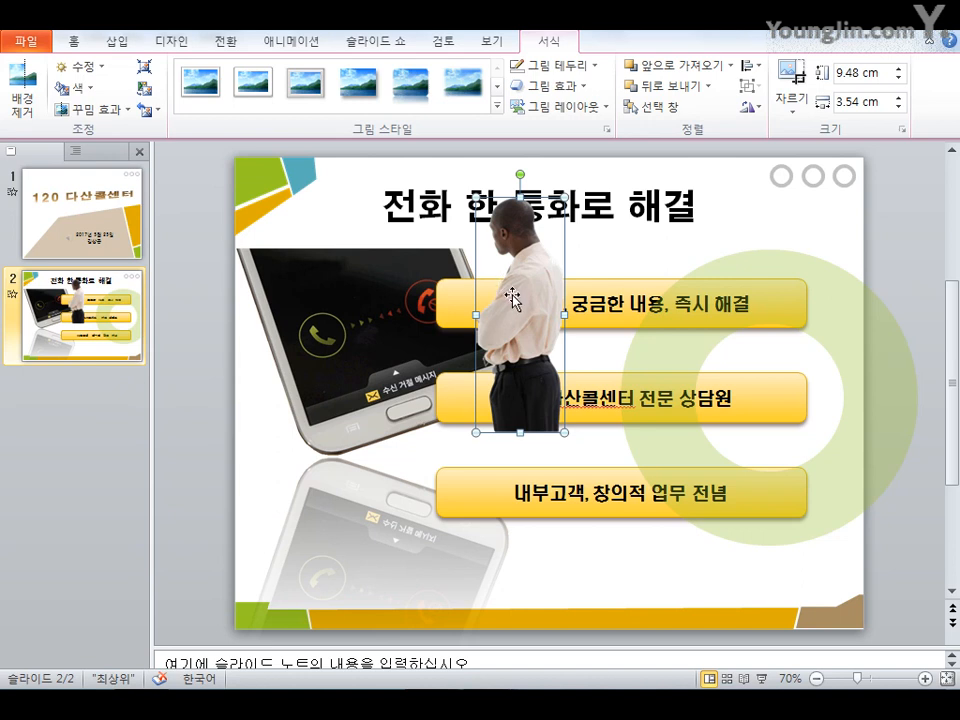
Move the man picture to the slide's lower right corner
{"action": "left_click_drag", "start_coordinate": [492, 282], "coordinate": [823, 481]}
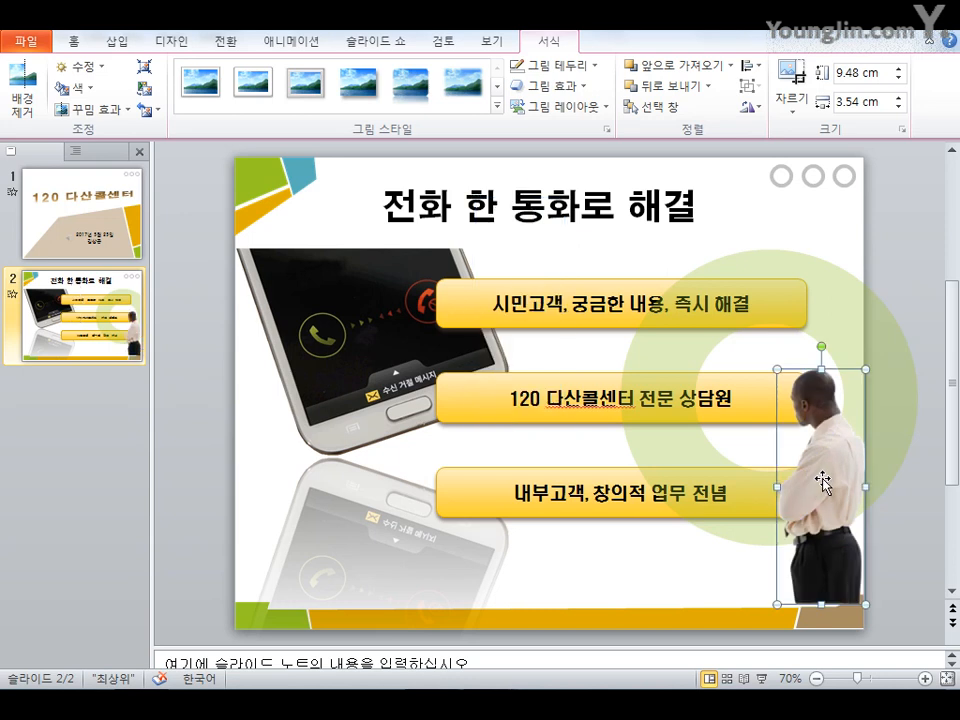
{"action": "left_click", "coordinate": [722, 553]}
{"action": "left_click", "coordinate": [812, 584]}
{"action": "left_click", "coordinate": [726, 585]}
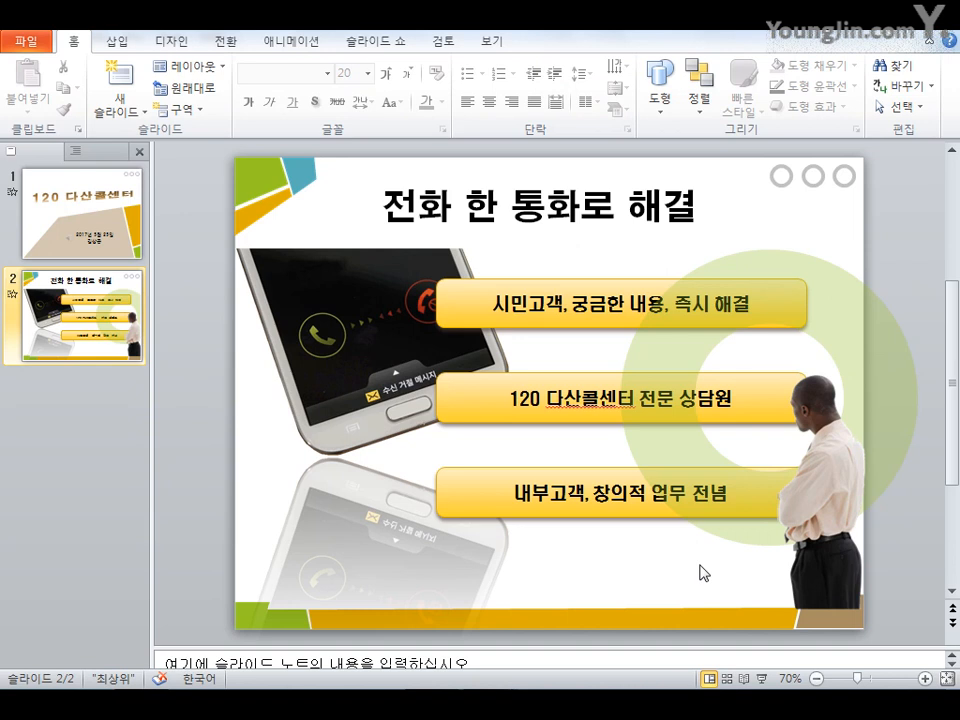
Nudge the grouped rounded rectangles slightly downward
{"action": "left_click", "coordinate": [690, 510]}
{"action": "left_click", "coordinate": [587, 512]}
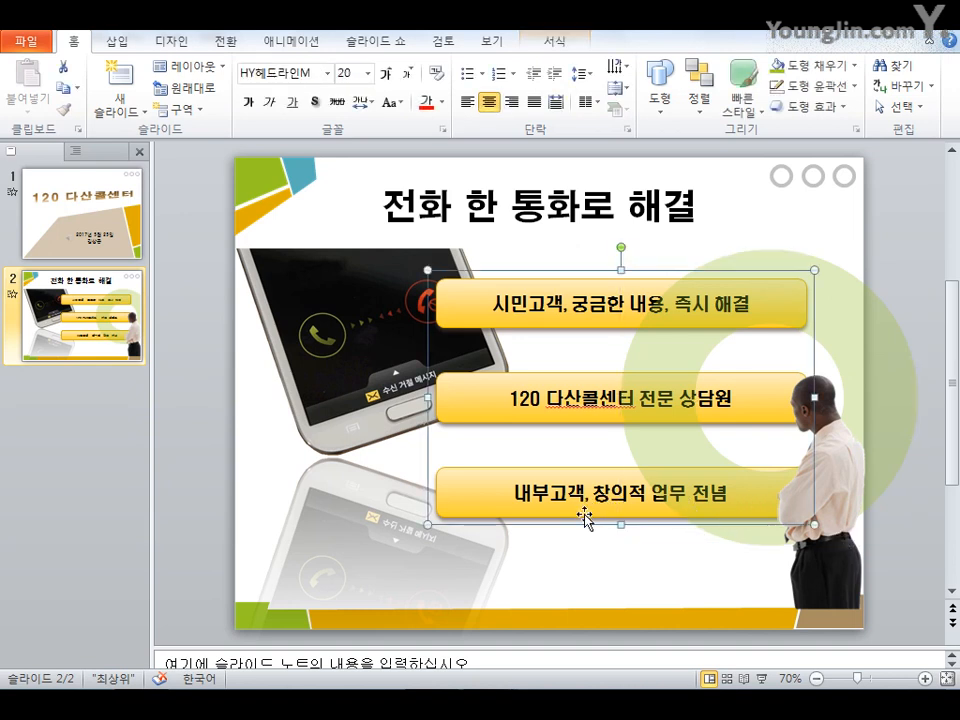
{"action": "left_click_drag", "start_coordinate": [585, 514], "coordinate": [587, 519]}
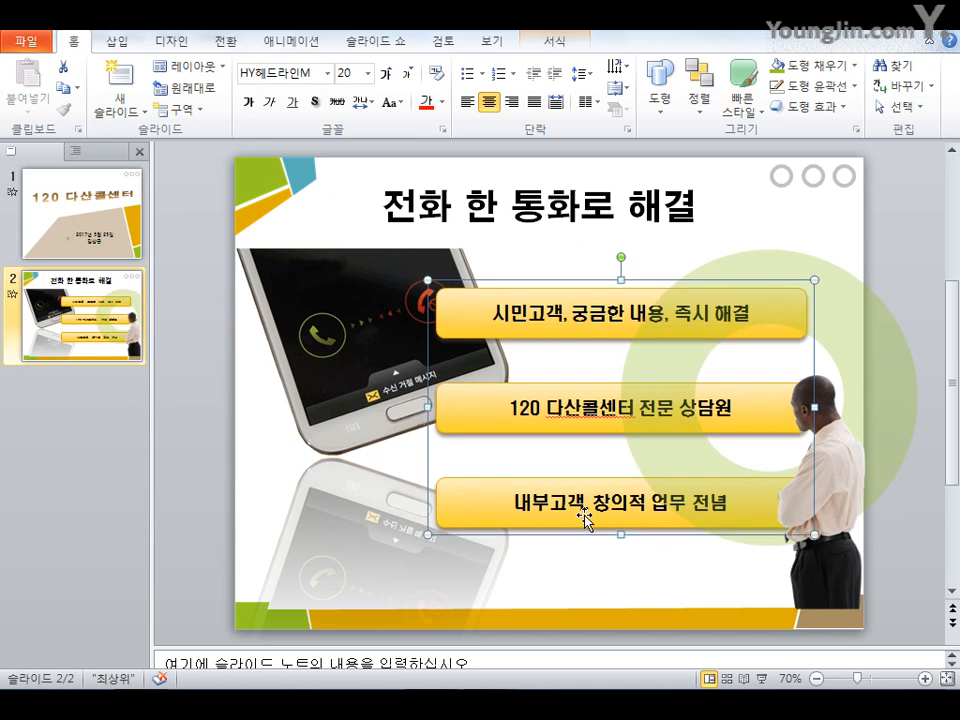
{"action": "left_click", "coordinate": [561, 588]}
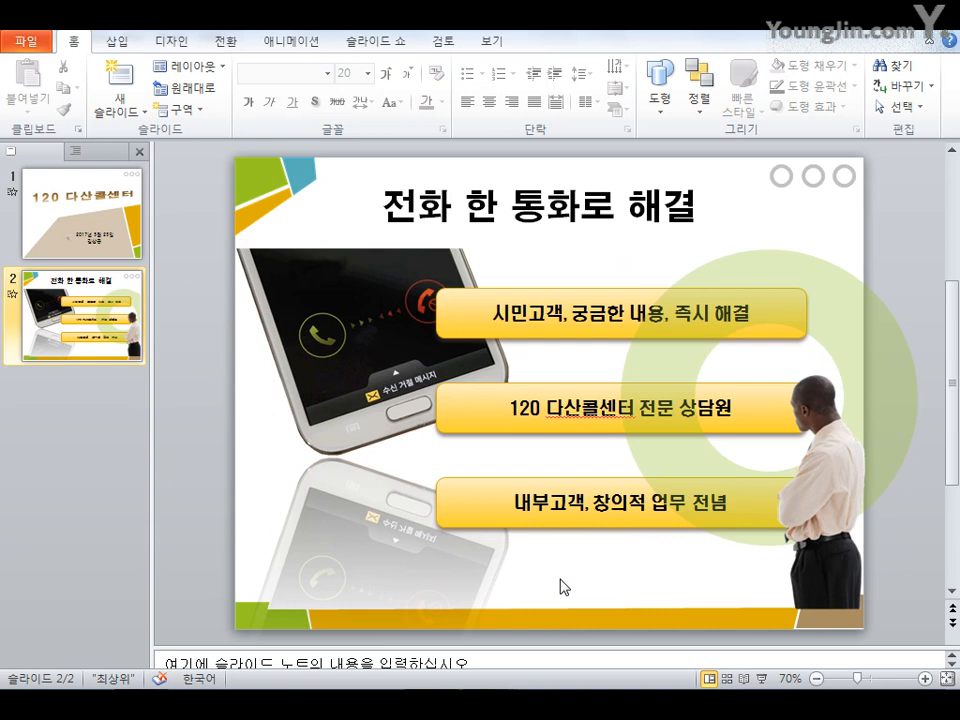
Add slide numbers and the footer 365일 24시간 시민고객 감동 속으로 to all slides except the title slide
{"action": "left_click", "coordinate": [115, 42]}
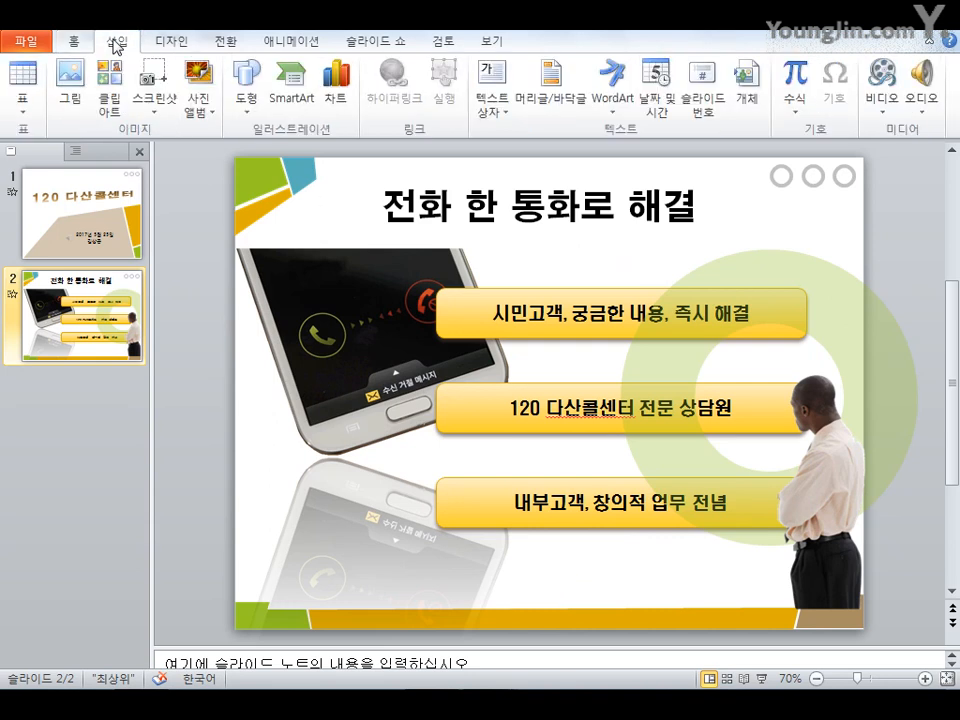
{"action": "left_click", "coordinate": [573, 106]}
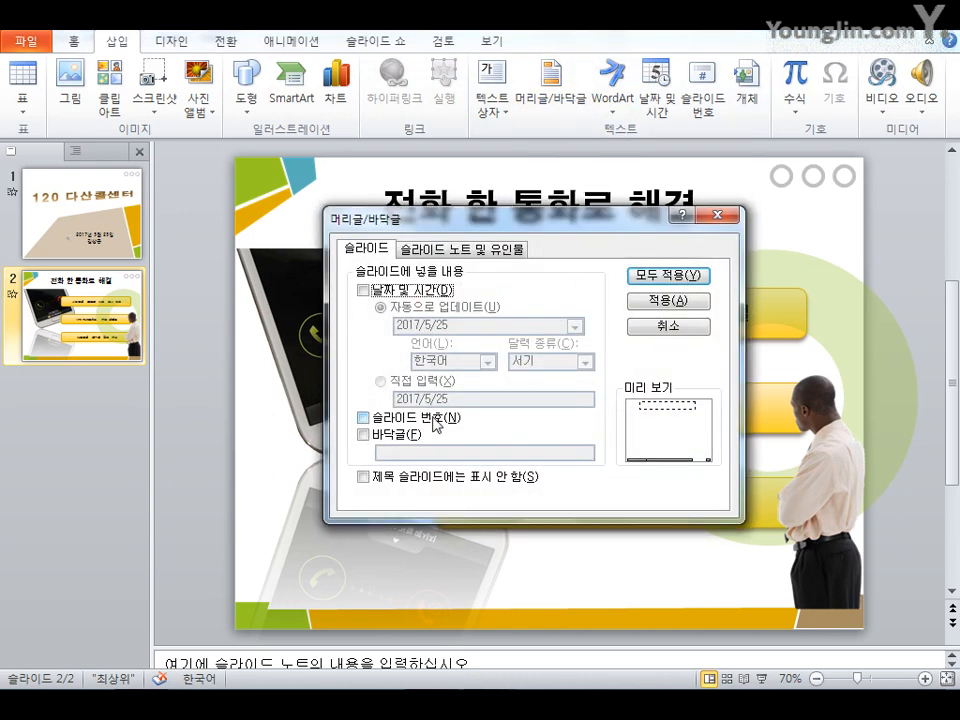
{"action": "left_click", "coordinate": [436, 424]}
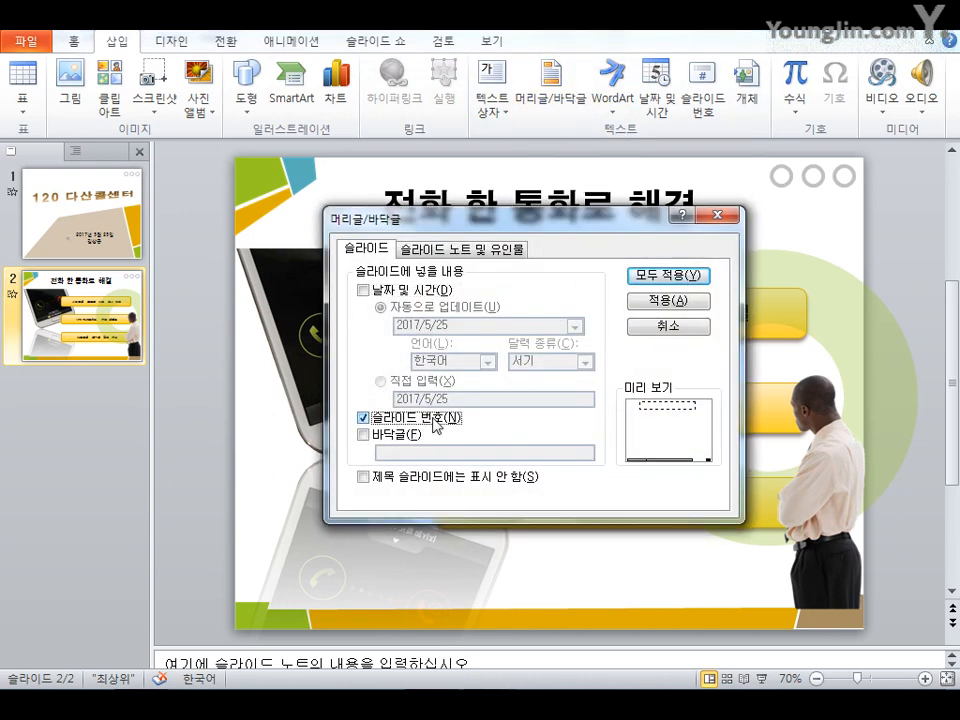
{"action": "left_click", "coordinate": [386, 435]}
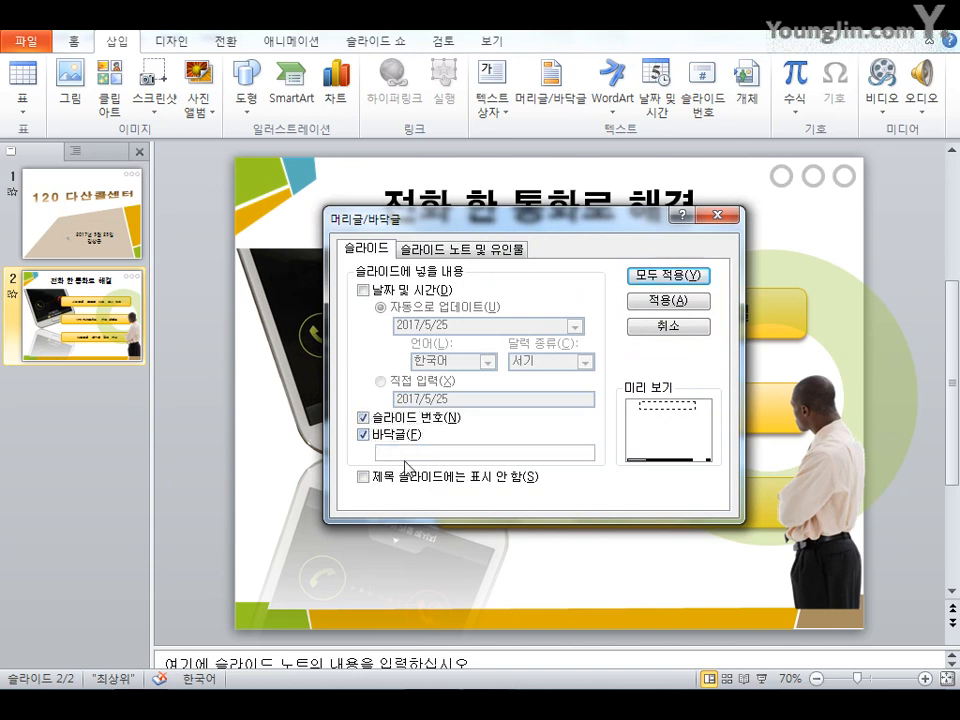
{"action": "left_click", "coordinate": [405, 457]}
{"action": "type", "text": "365ㅇ 24시간 "}
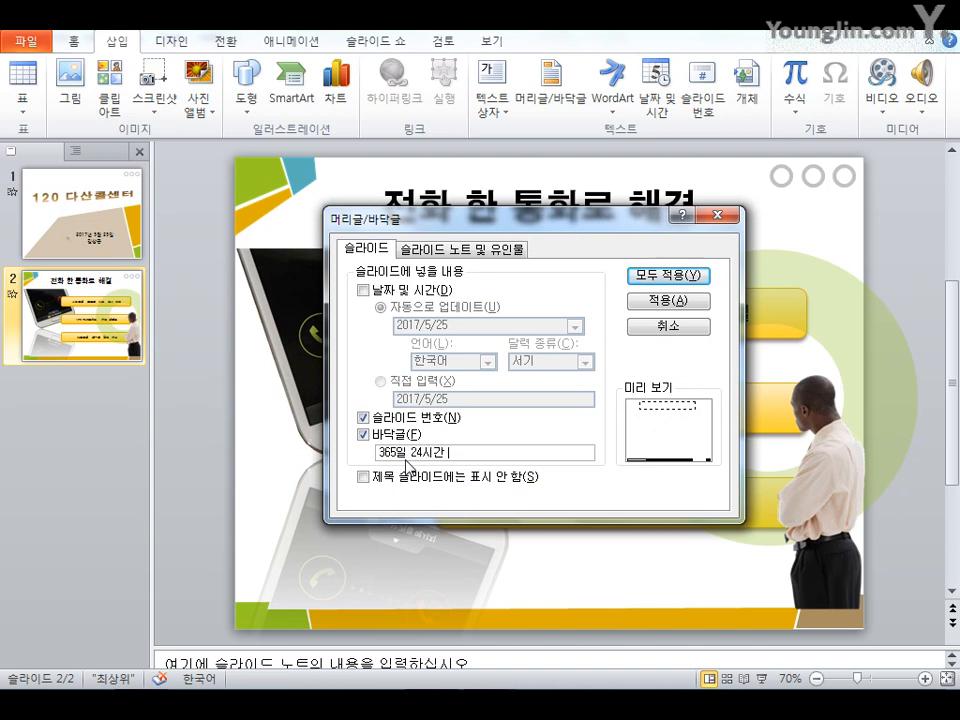
{"action": "type", "text": "시민고객 가감동 속으"}
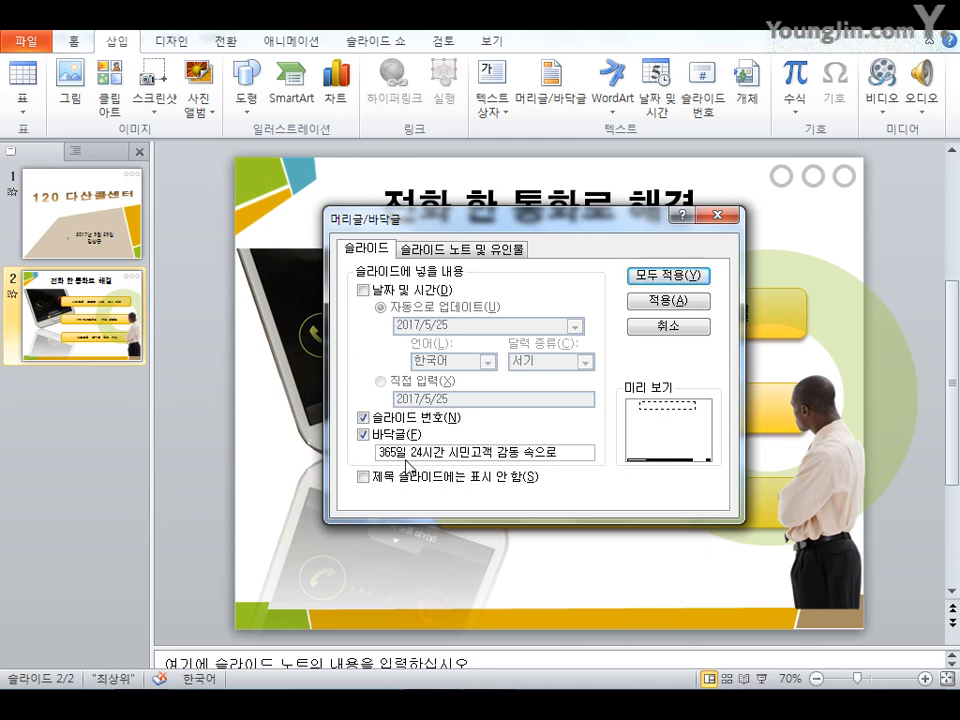
{"action": "type", "text": "로"}
{"action": "left_click", "coordinate": [420, 478]}
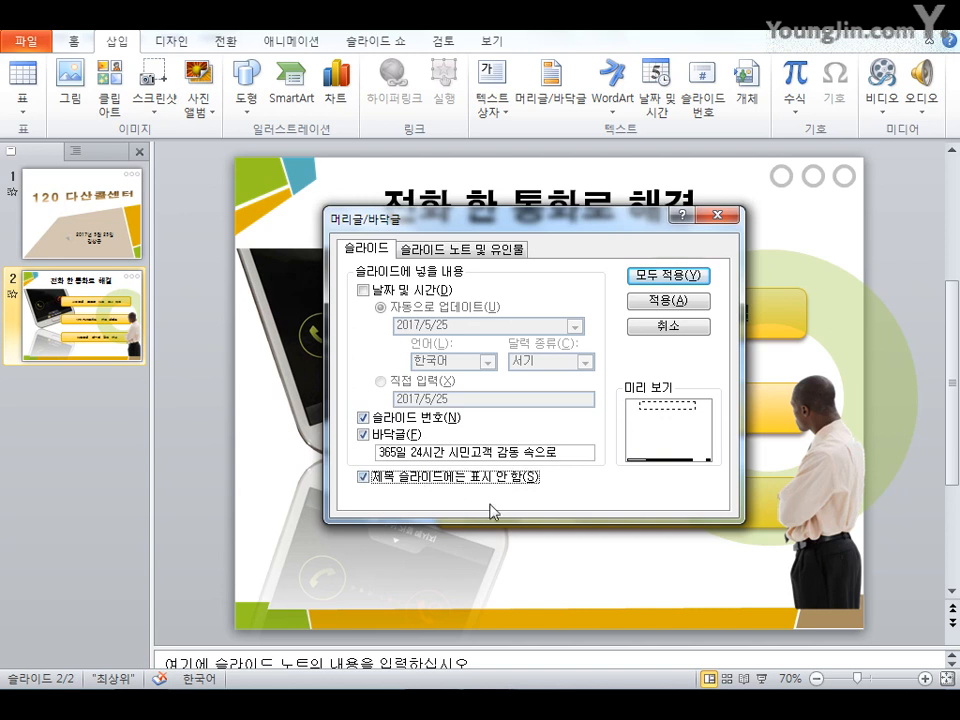
{"action": "left_click", "coordinate": [686, 276]}
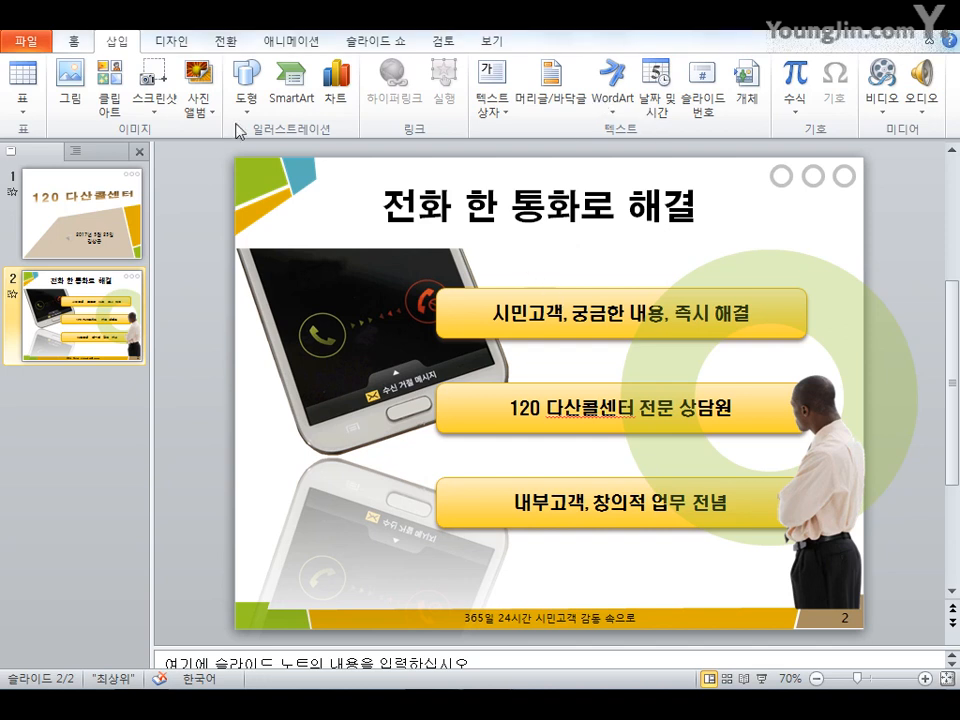
Add a new slide with the 가로콘텐츠2개 layout and title it 콜 센터 개요
{"action": "left_click", "coordinate": [80, 42]}
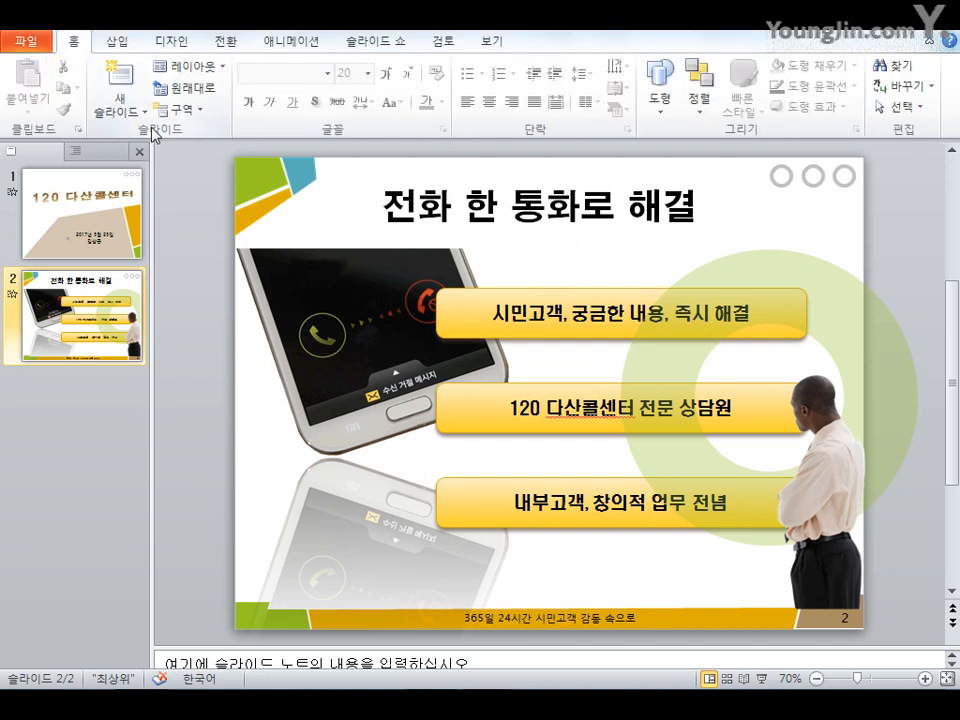
{"action": "left_click", "coordinate": [128, 114]}
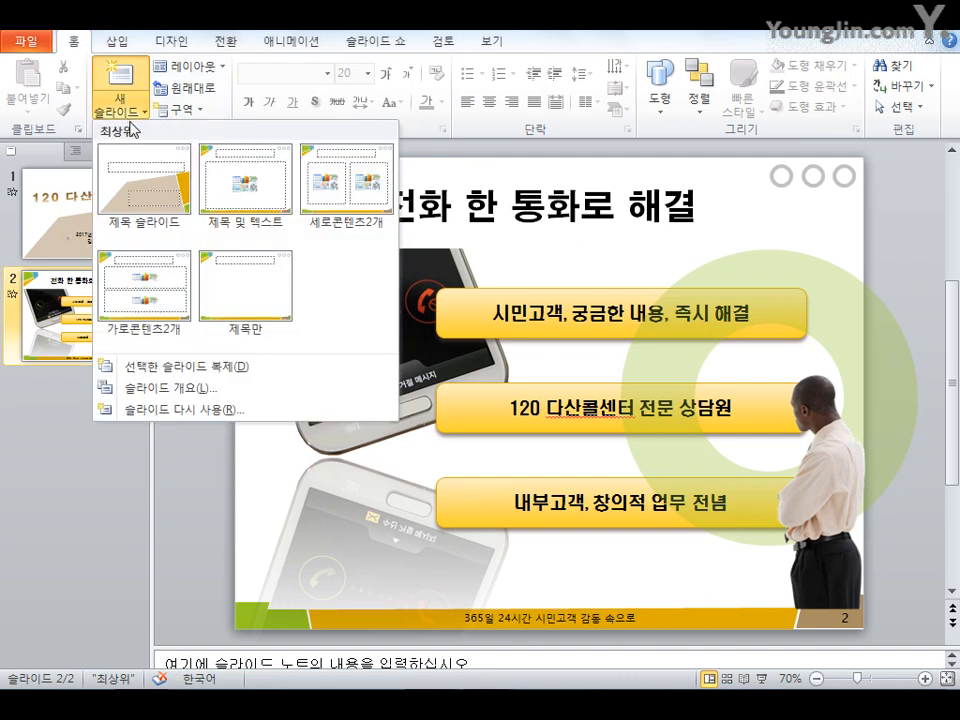
{"action": "left_click", "coordinate": [145, 310]}
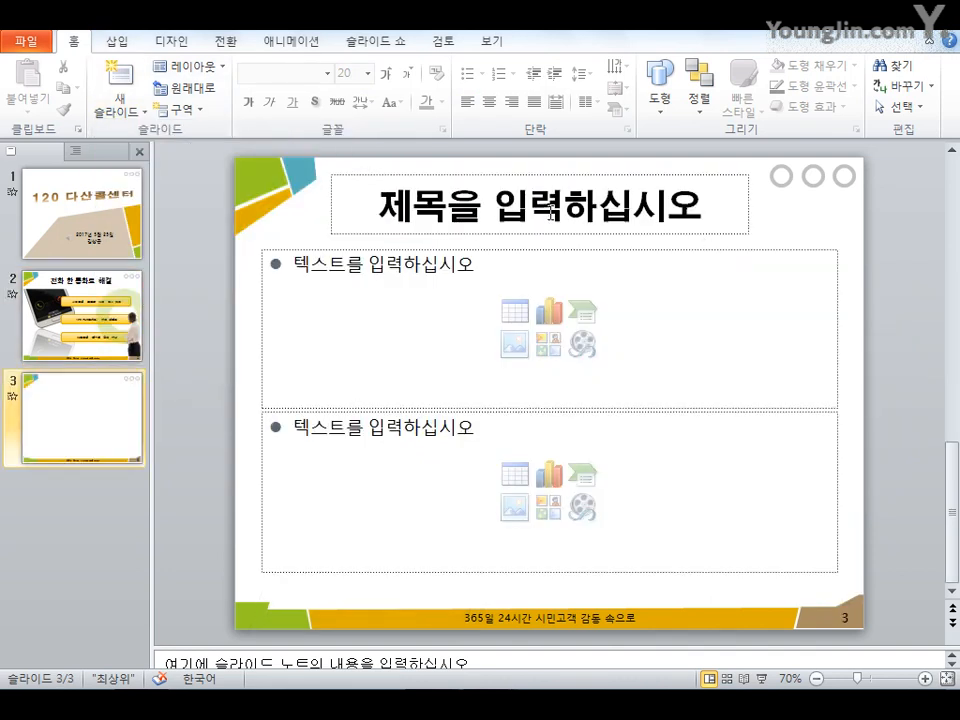
{"action": "left_click", "coordinate": [550, 212]}
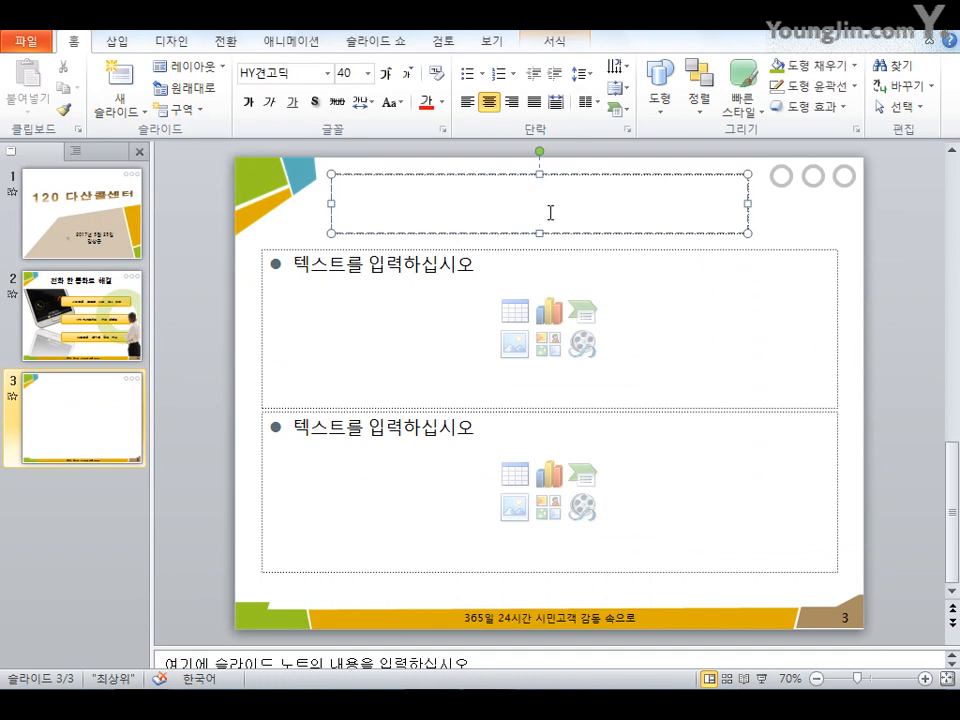
{"action": "type", "text": "콜 센터 개욧"}
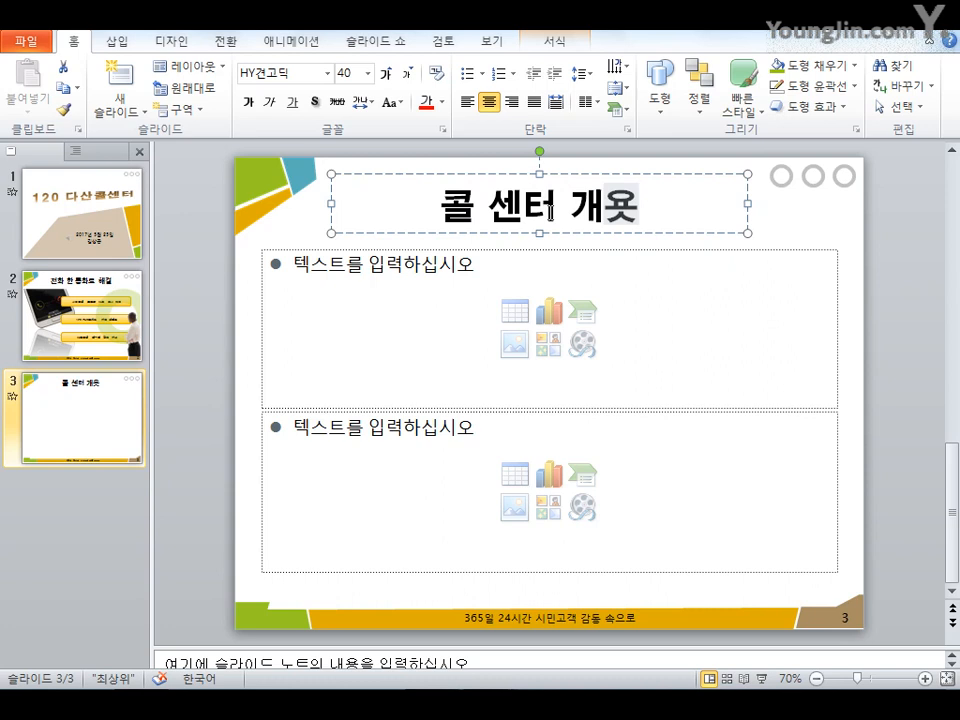
{"action": "key", "text": "BackSpace"}
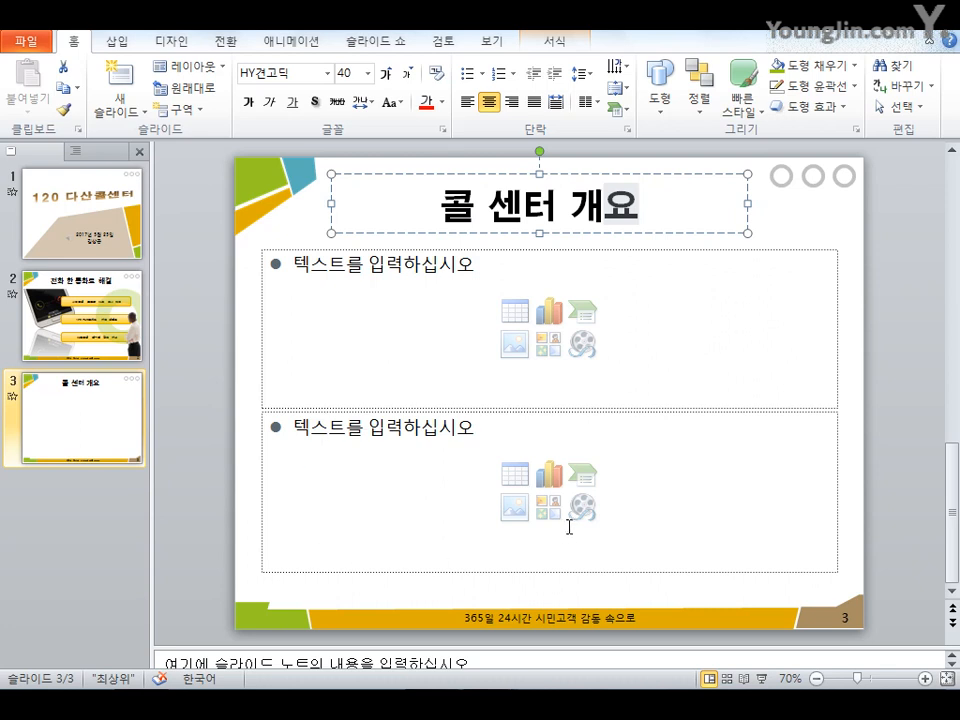
Enter 다산(茶山)의 의미 in the upper content placeholder, converting 다산 to hanja in 한글(漢字) form, and start a new bullet
{"action": "left_click", "coordinate": [375, 280]}
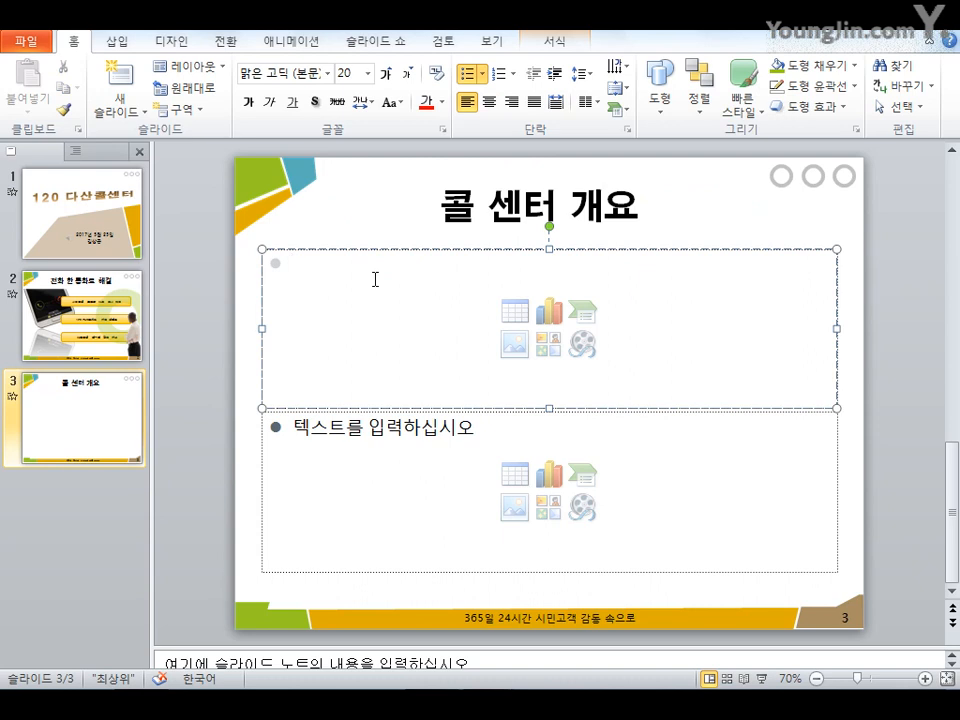
{"action": "type", "text": "다사"}
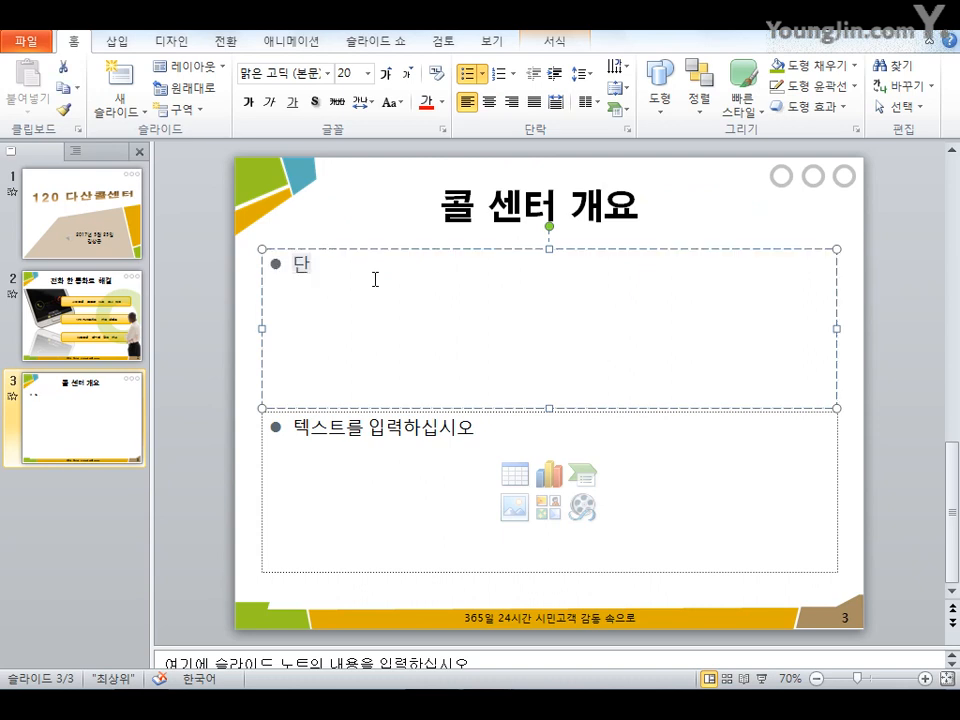
{"action": "type", "text": "ㄴ"}
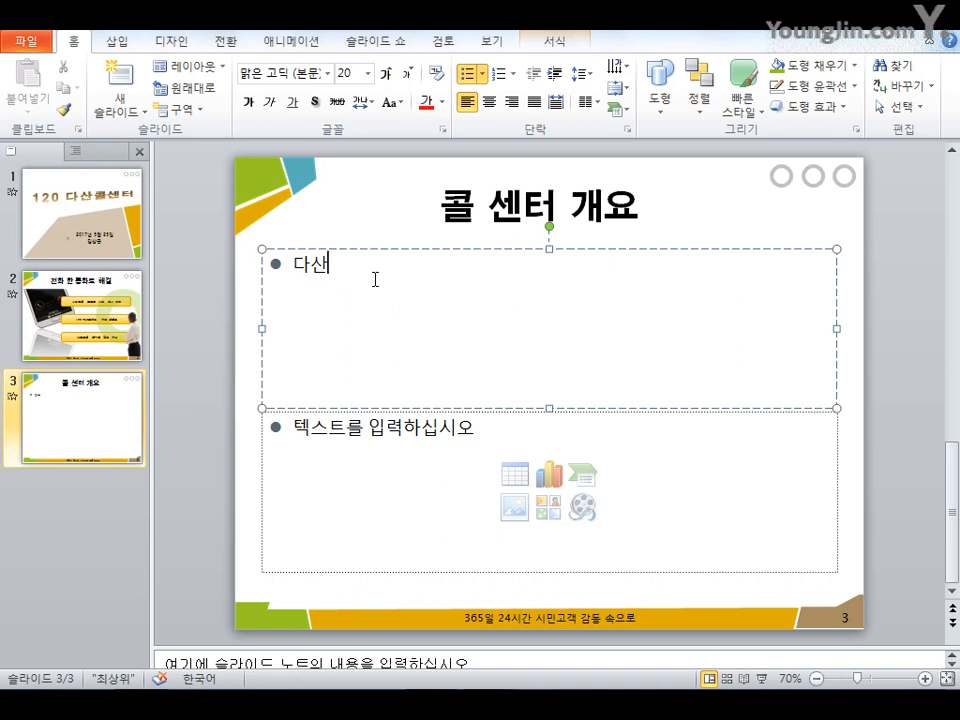
{"action": "key", "text": "Hangul_Hanja"}
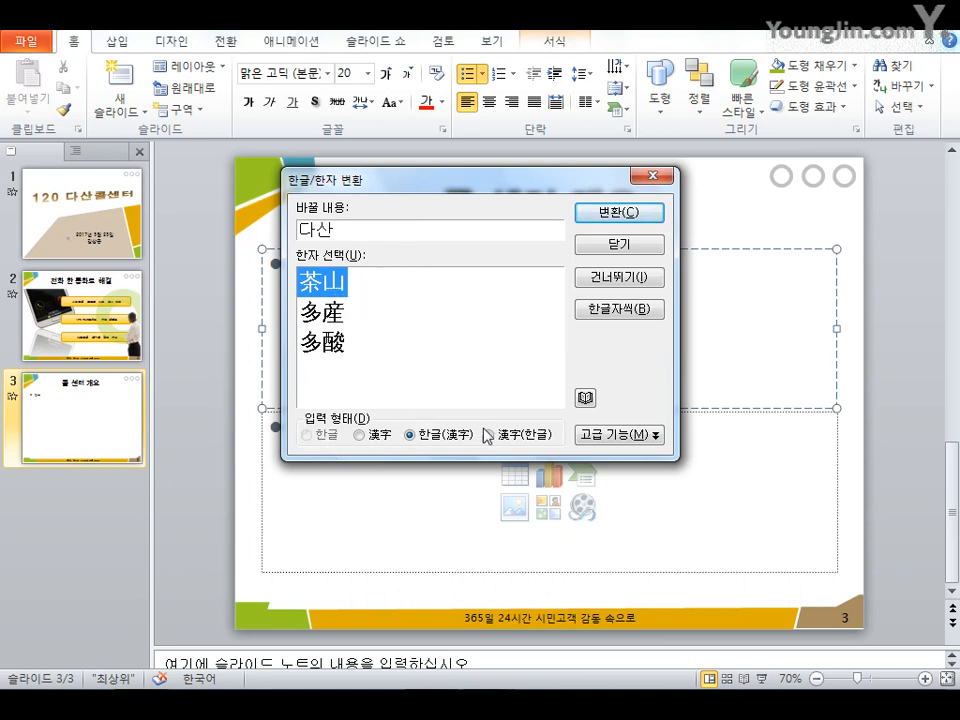
{"action": "left_click", "coordinate": [440, 435]}
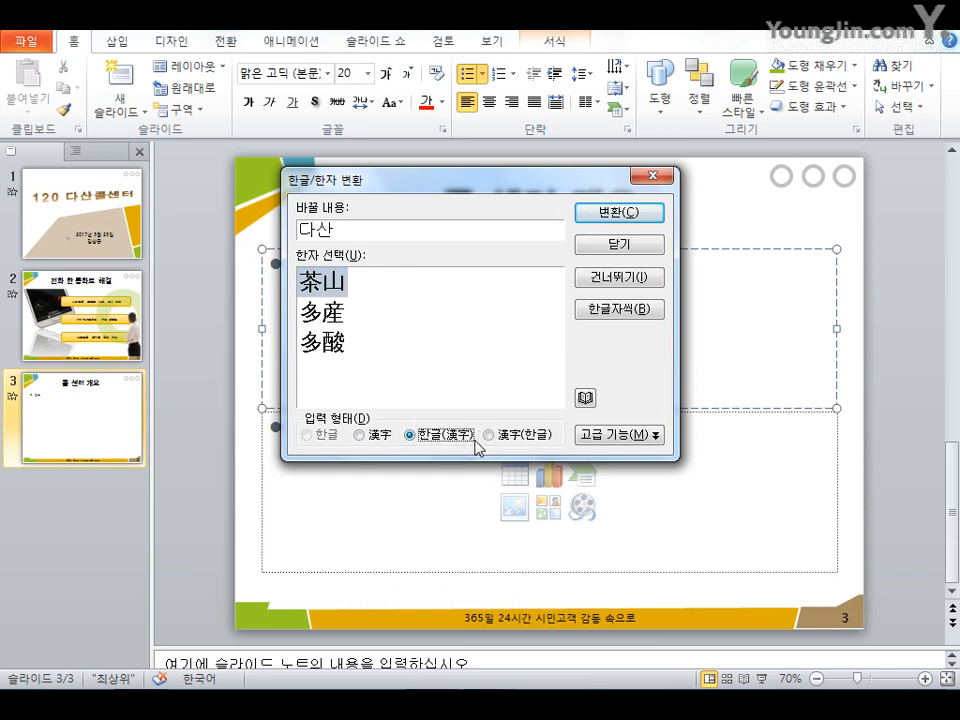
{"action": "left_click", "coordinate": [616, 214]}
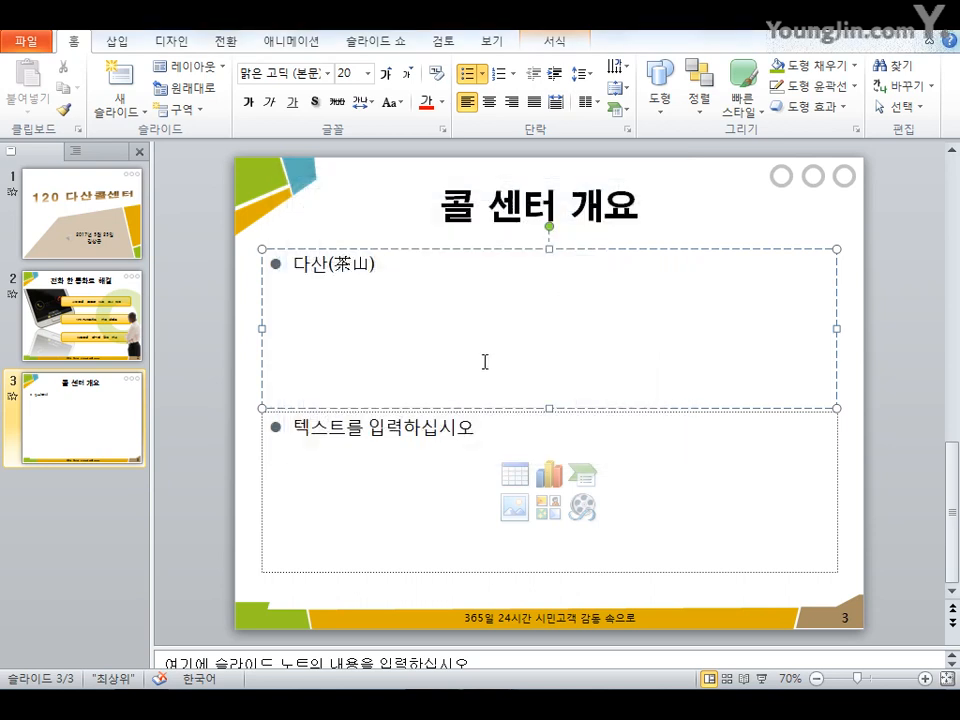
{"action": "type", "text": "의 의미"}
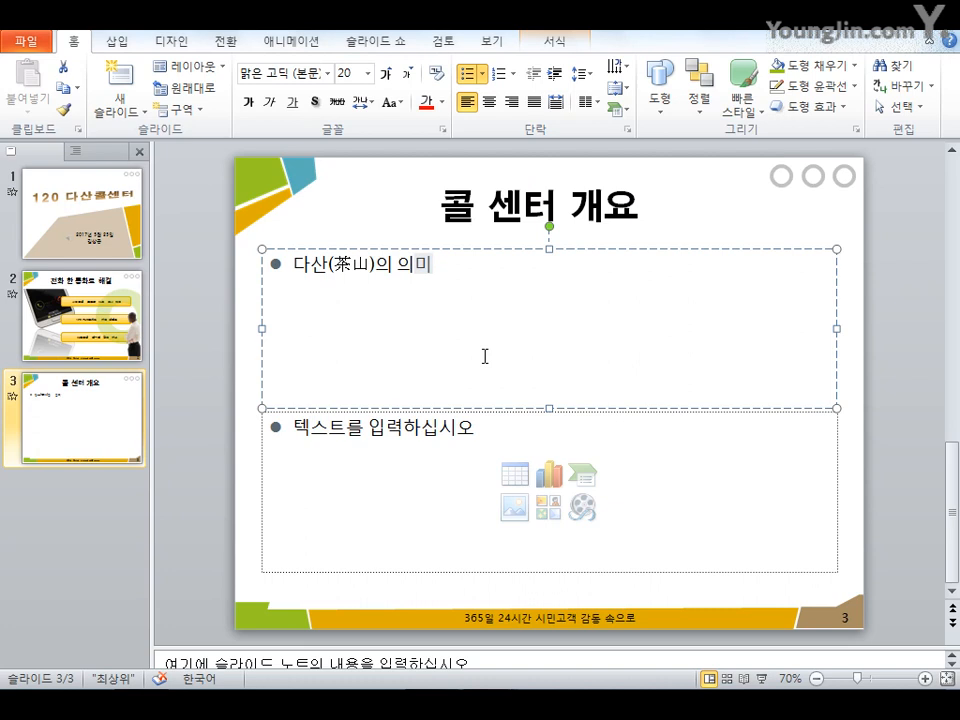
{"action": "key", "text": "Return"}
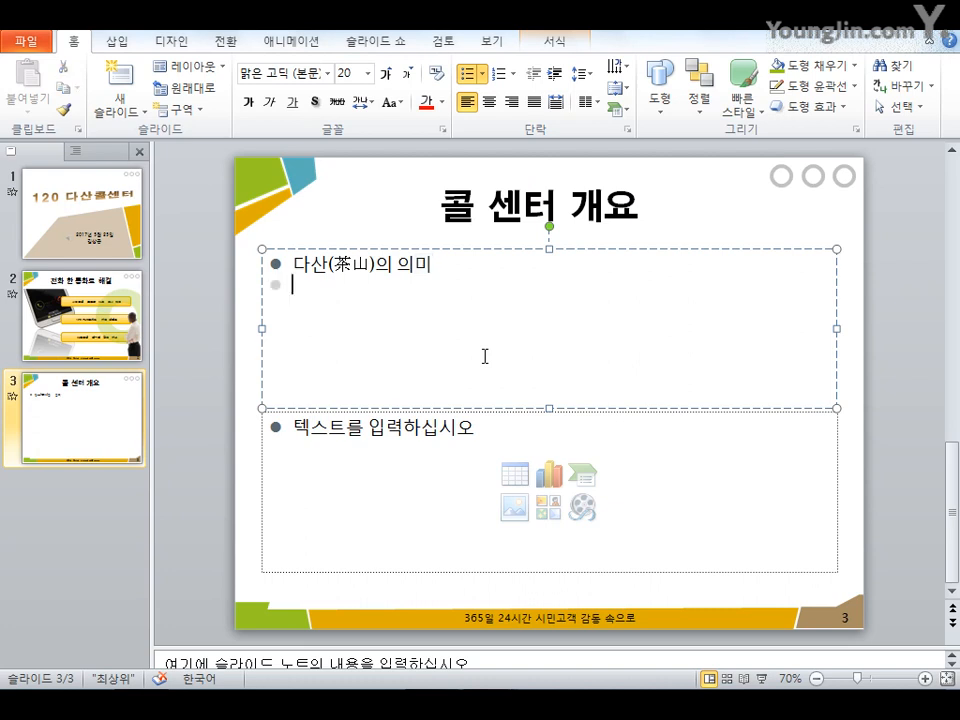
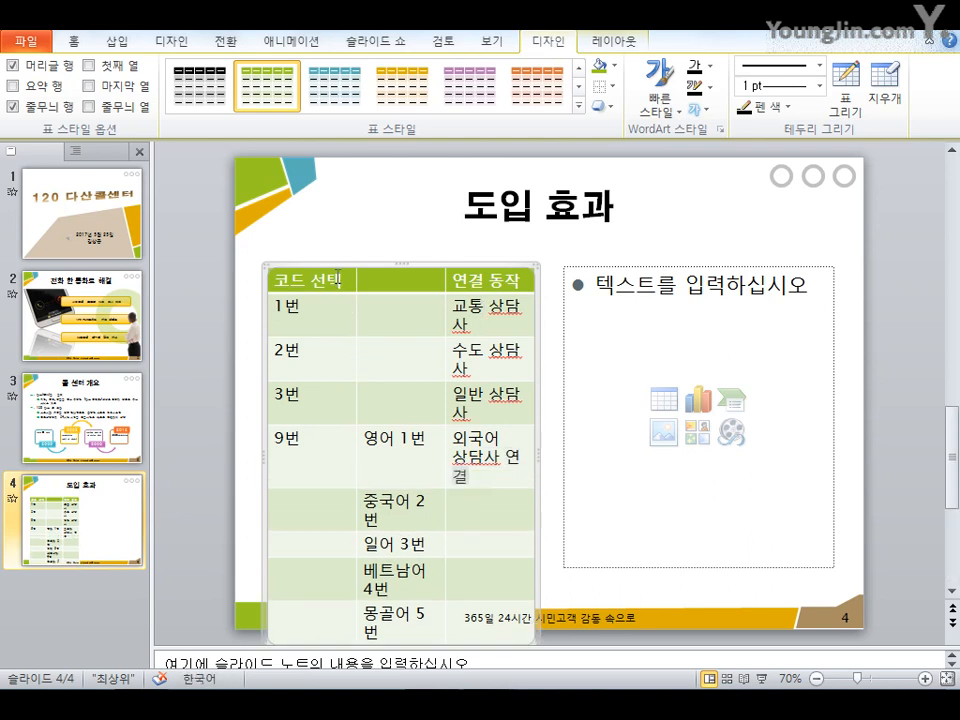
Center all of the table's text horizontally and vertically within its cells
{"action": "left_click_drag", "start_coordinate": [338, 278], "coordinate": [487, 628]}
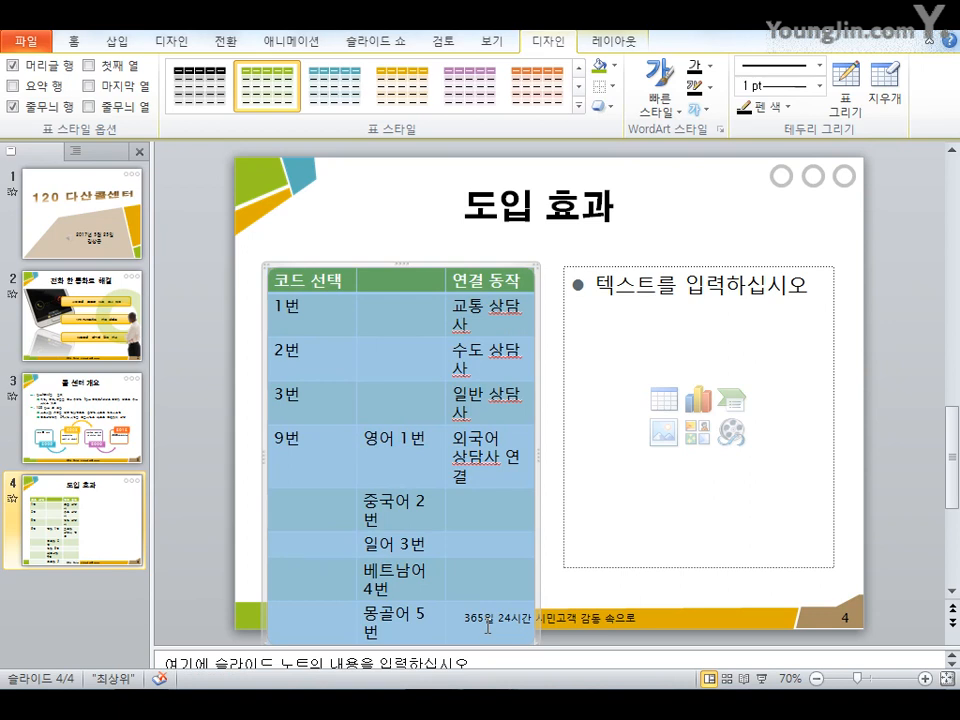
{"action": "left_click", "coordinate": [617, 50]}
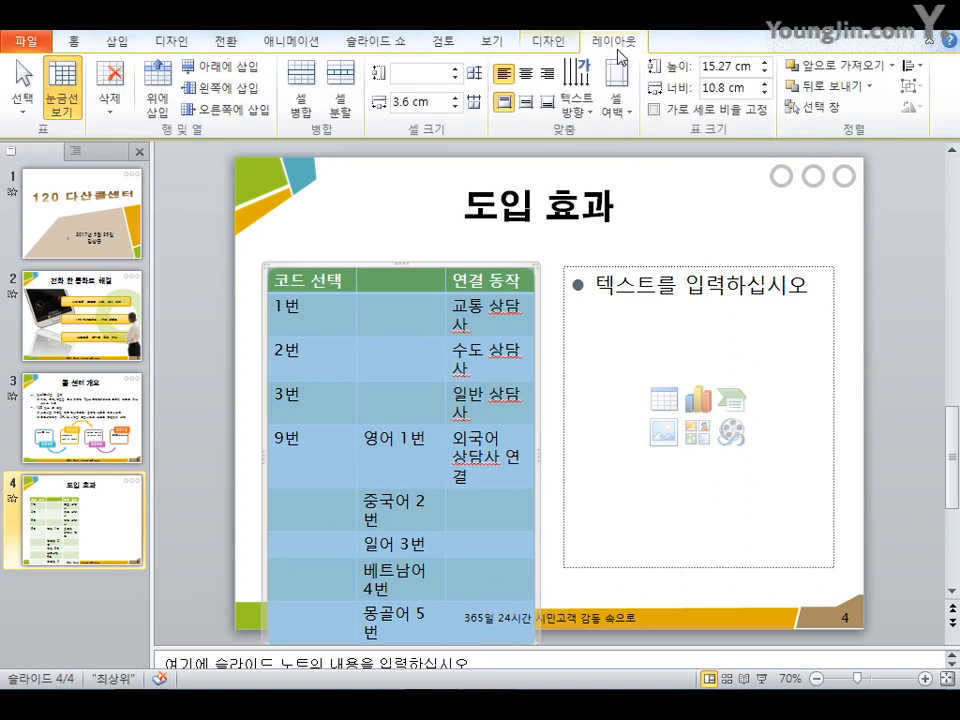
{"action": "left_click", "coordinate": [527, 75]}
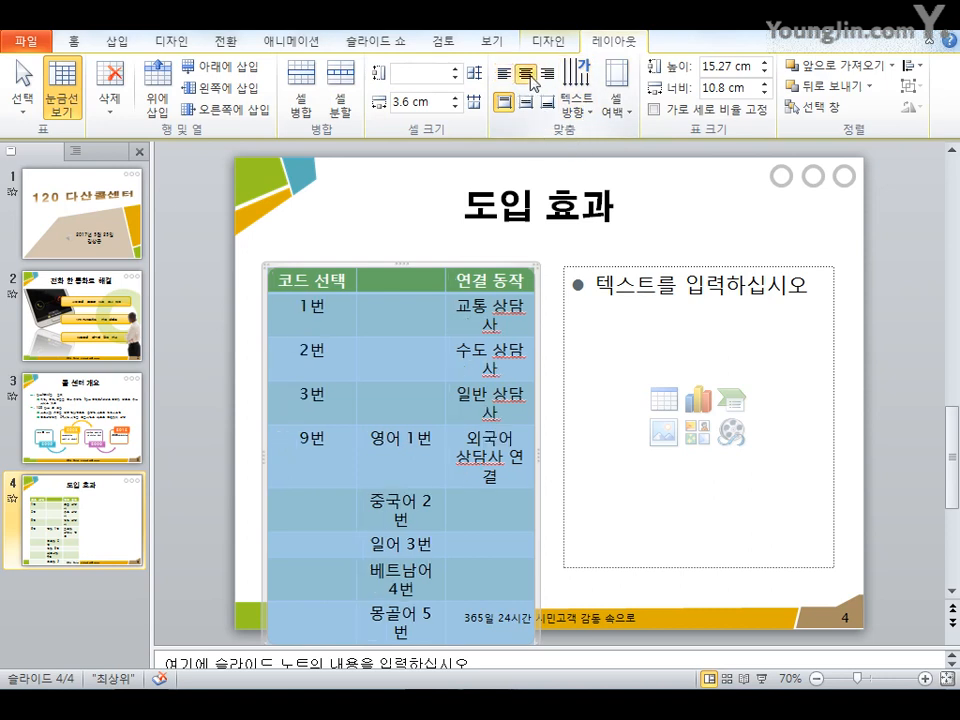
{"action": "left_click", "coordinate": [526, 102]}
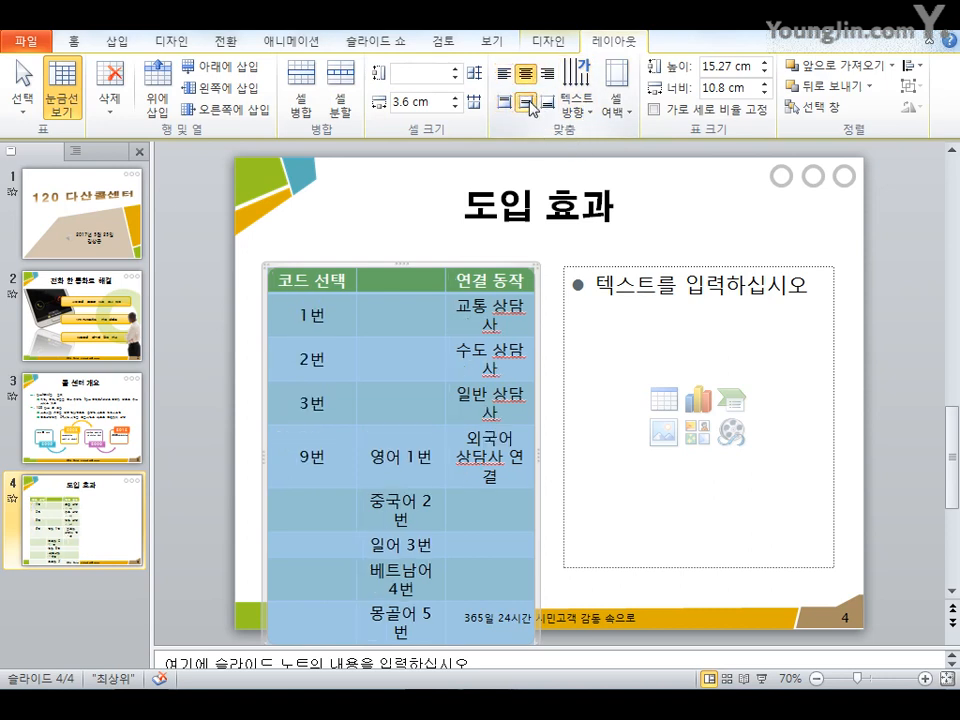
{"action": "left_click", "coordinate": [401, 435]}
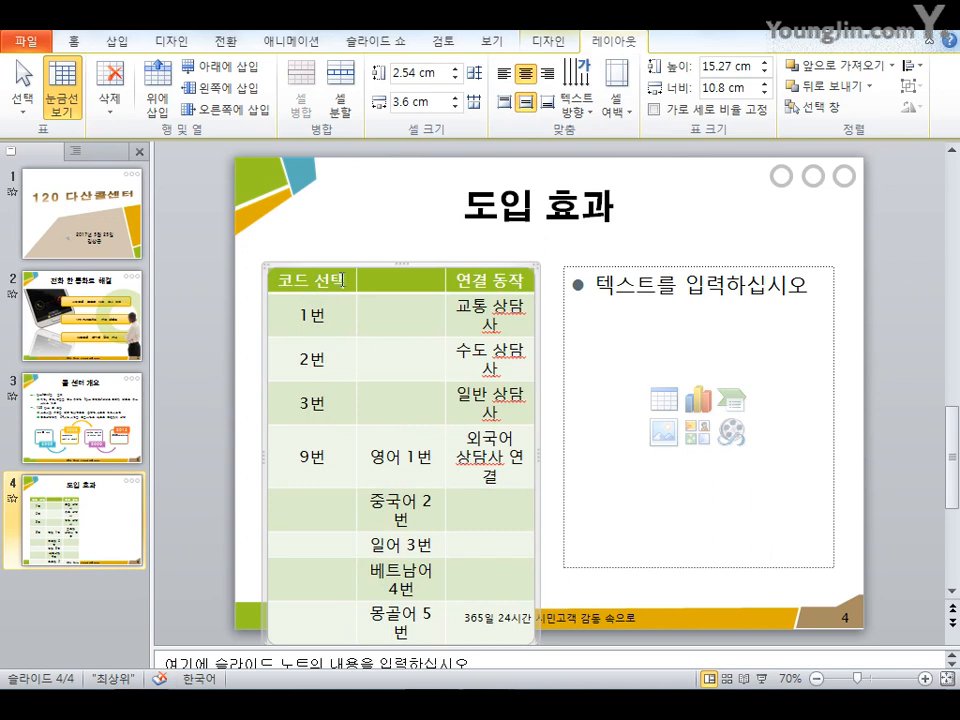
Merge the first two cells of the header row and of the 1번, 2번 and 3번 rows
{"action": "left_click_drag", "start_coordinate": [342, 280], "coordinate": [374, 279]}
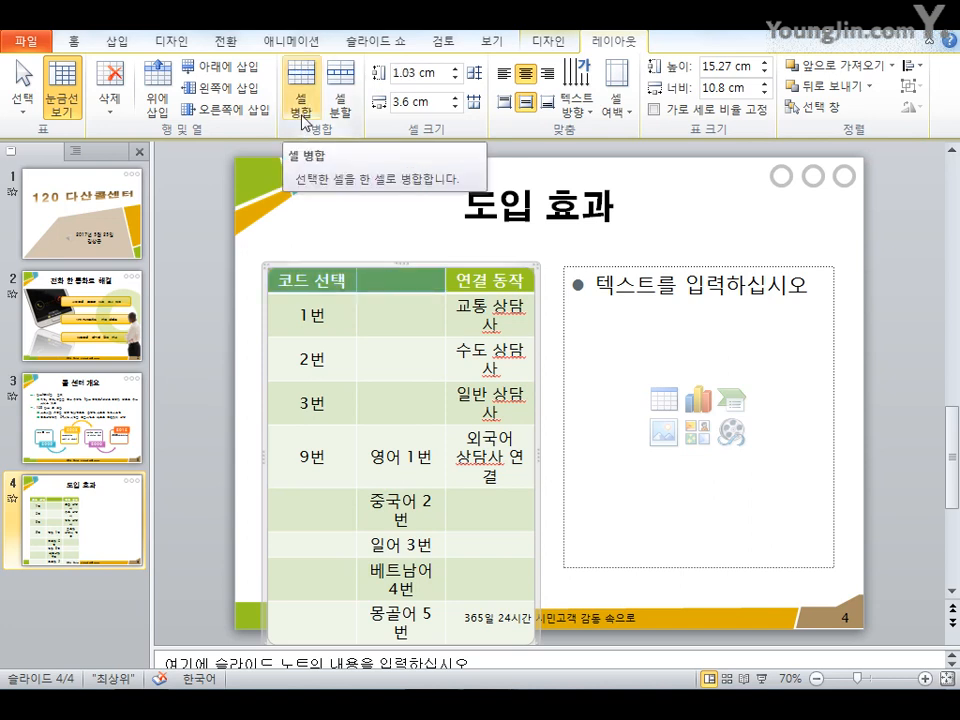
{"action": "left_click", "coordinate": [302, 120]}
{"action": "left_click_drag", "start_coordinate": [345, 320], "coordinate": [375, 314]}
{"action": "left_click", "coordinate": [302, 100]}
{"action": "left_click_drag", "start_coordinate": [345, 358], "coordinate": [377, 407]}
{"action": "left_click", "coordinate": [302, 100]}
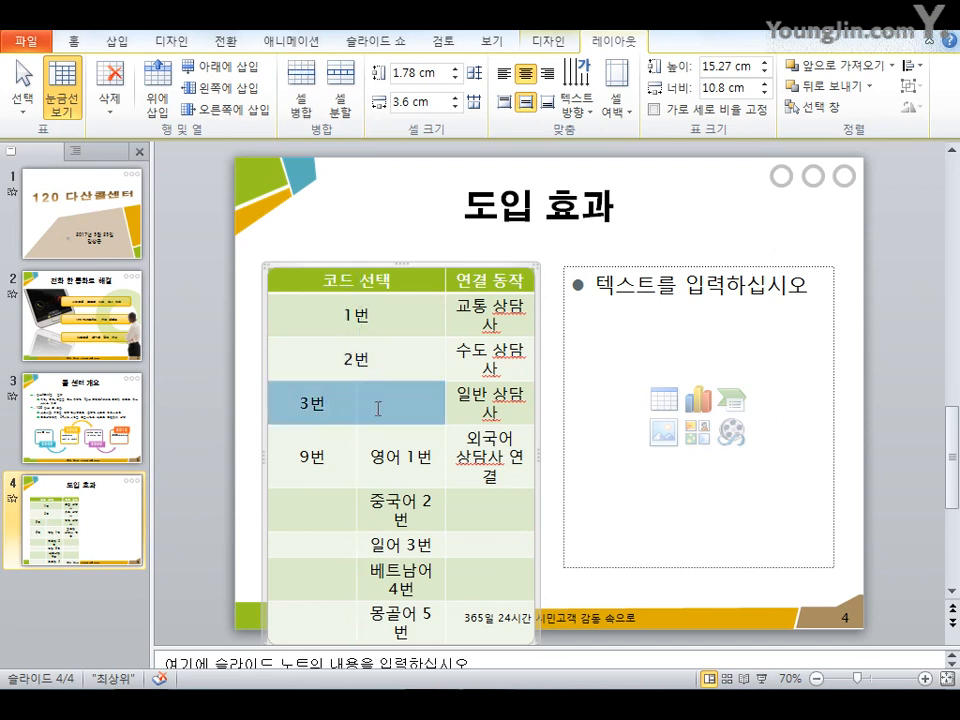
{"action": "left_click", "coordinate": [302, 100]}
Merge the first-column cells beside the 9번 rows, and the last-column cells for 외국어 상담사 연결
{"action": "left_click", "coordinate": [332, 463]}
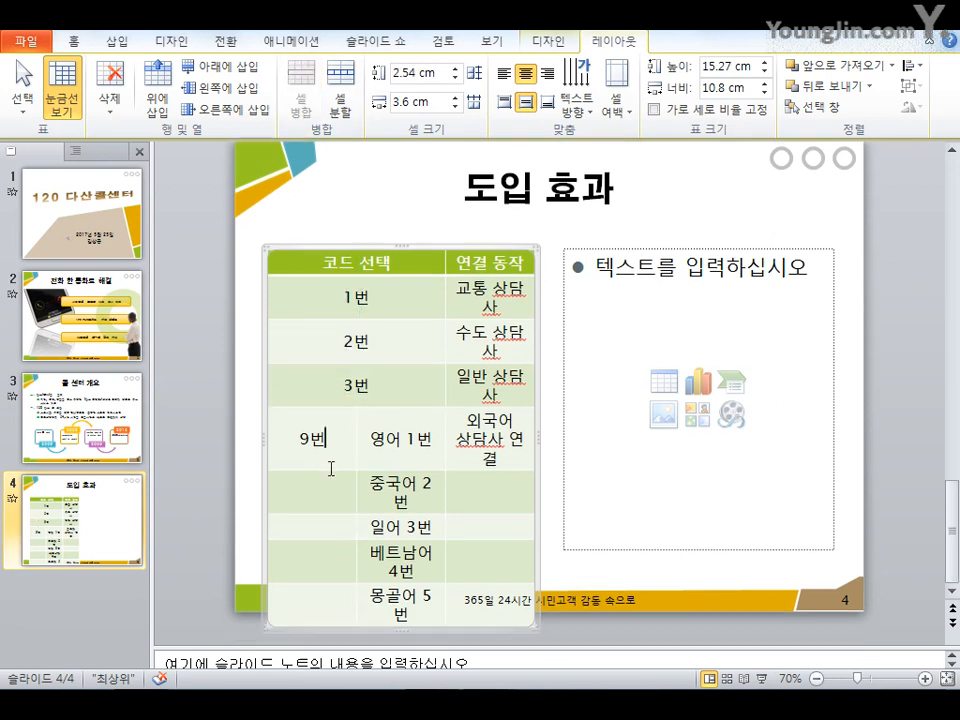
{"action": "left_click_drag", "start_coordinate": [329, 448], "coordinate": [324, 610]}
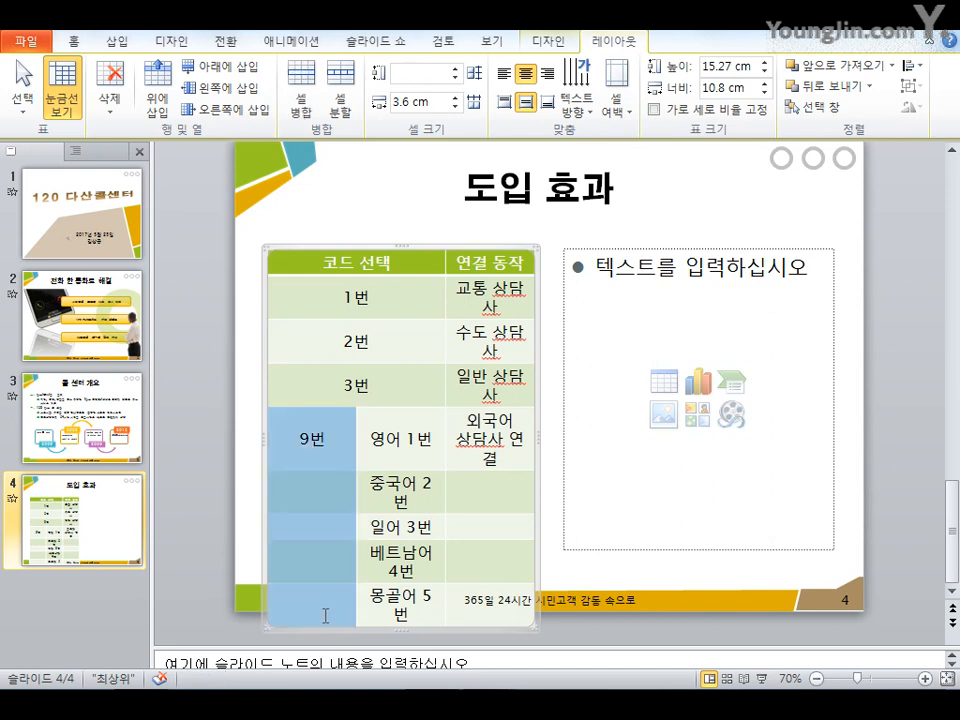
{"action": "left_click", "coordinate": [302, 100]}
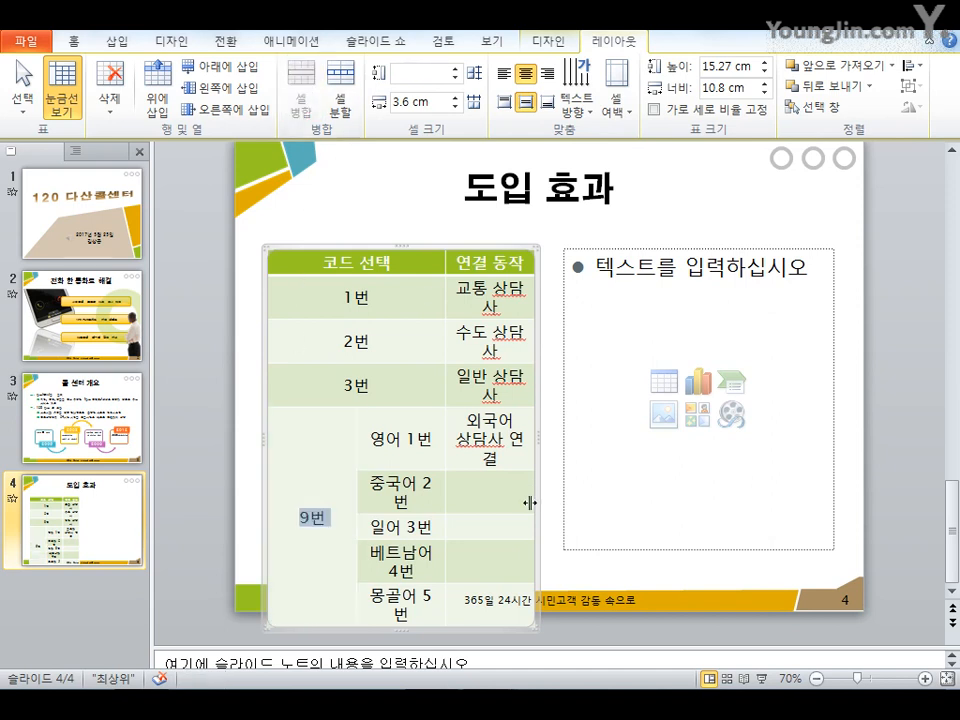
{"action": "left_click_drag", "start_coordinate": [490, 438], "coordinate": [502, 585]}
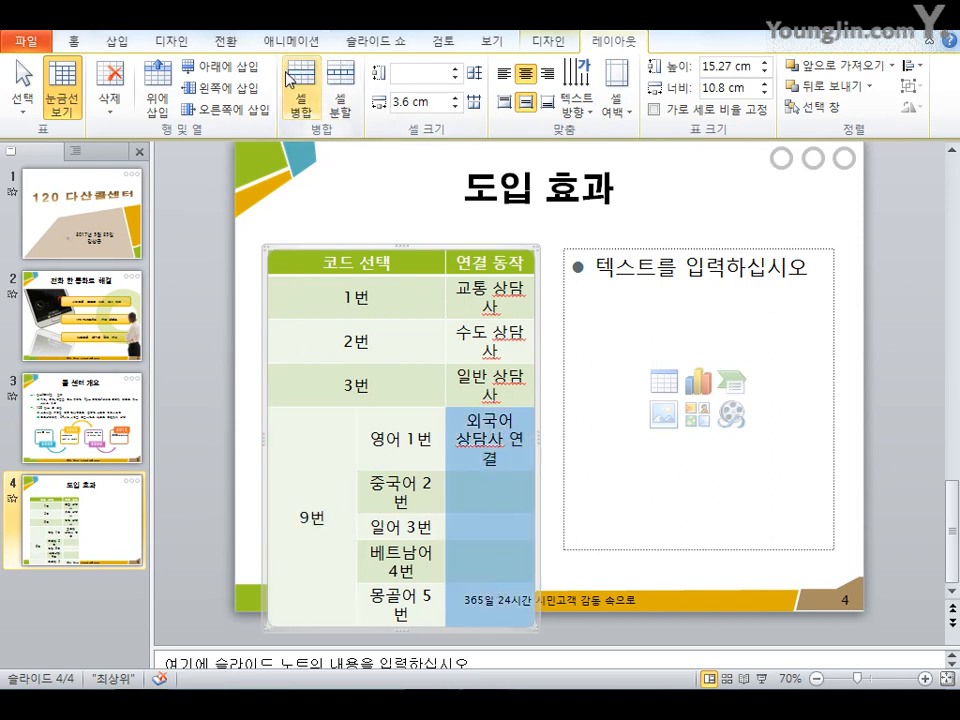
{"action": "left_click", "coordinate": [302, 100]}
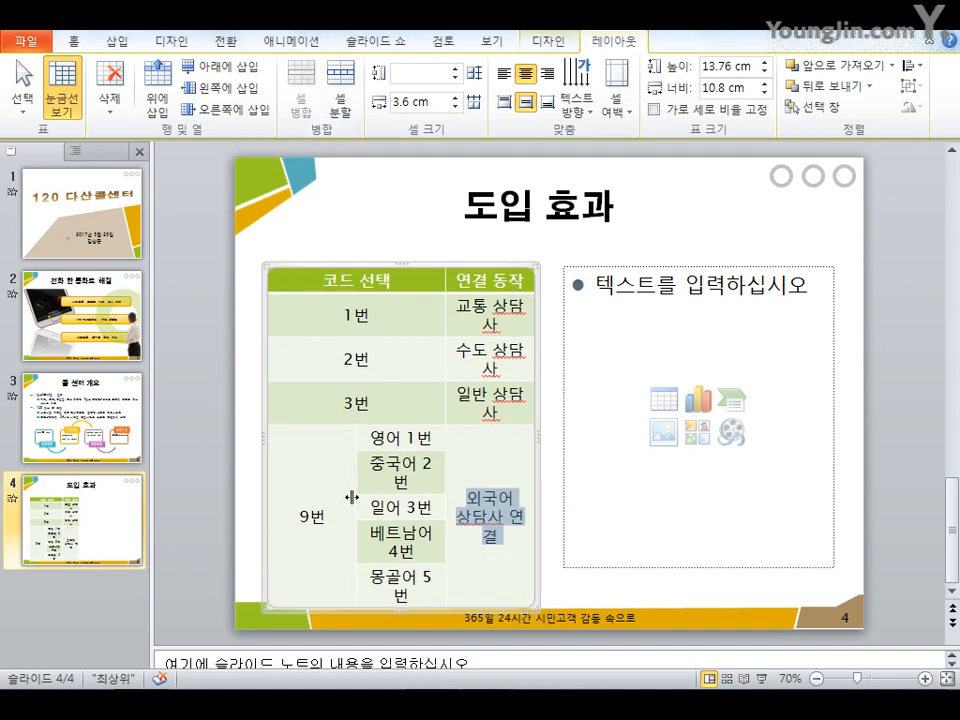
Narrow the table's columns to fit their text and enlarge the table's height, undoing the last adjustment
{"action": "left_click_drag", "start_coordinate": [353, 497], "coordinate": [326, 500]}
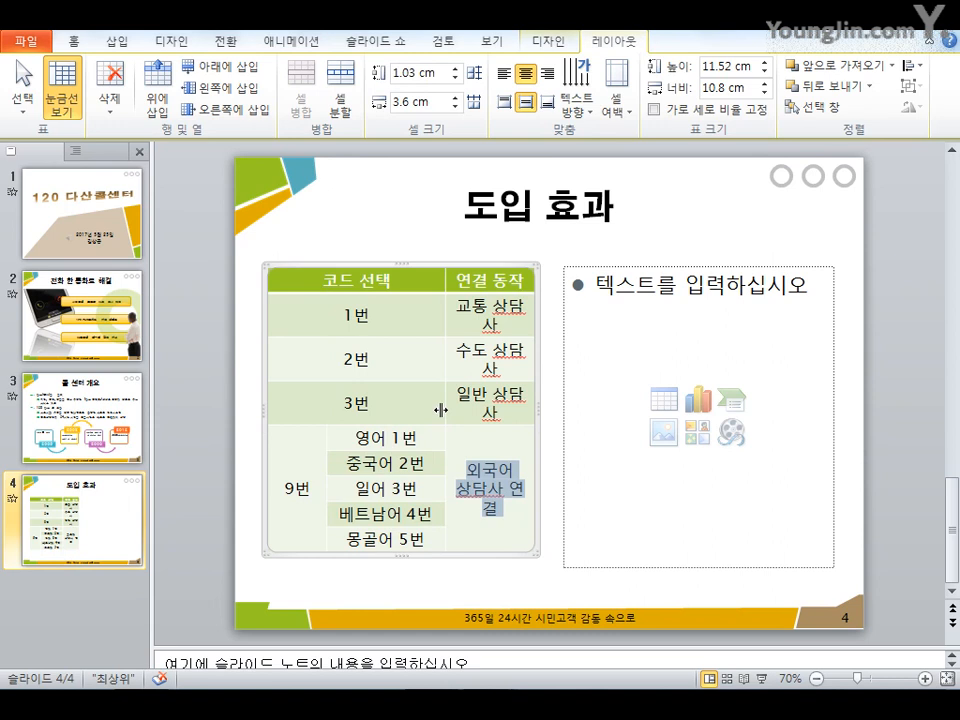
{"action": "left_click_drag", "start_coordinate": [440, 409], "coordinate": [431, 413]}
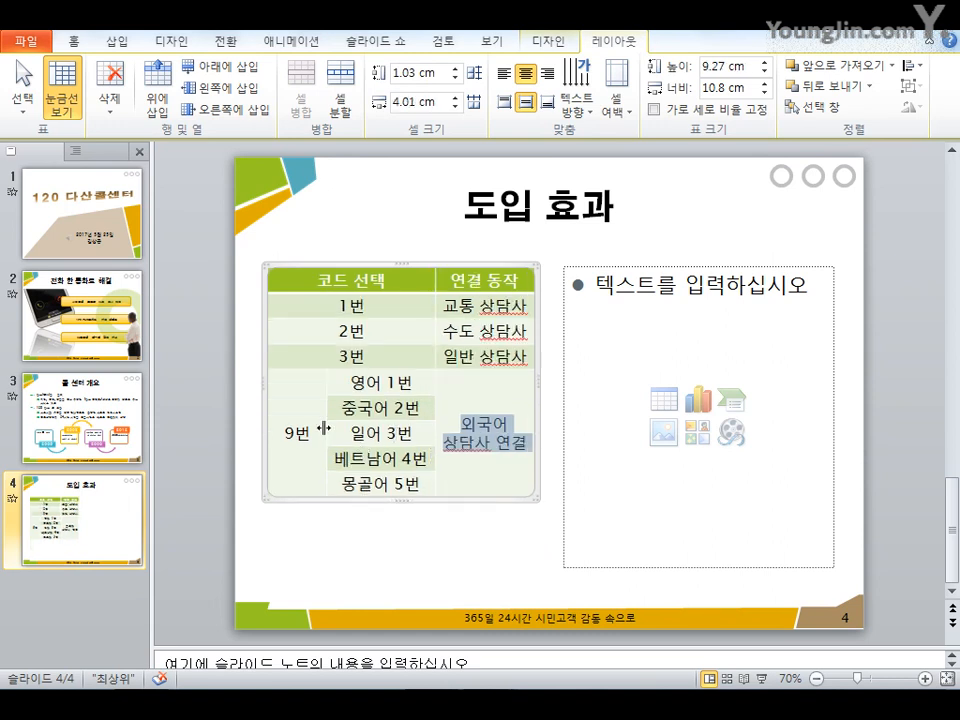
{"action": "mouse_move", "coordinate": [323, 428]}
{"action": "left_mouse_down"}
{"action": "mouse_move", "coordinate": [307, 429]}
{"action": "mouse_move", "coordinate": [318, 430]}
{"action": "left_mouse_up"}
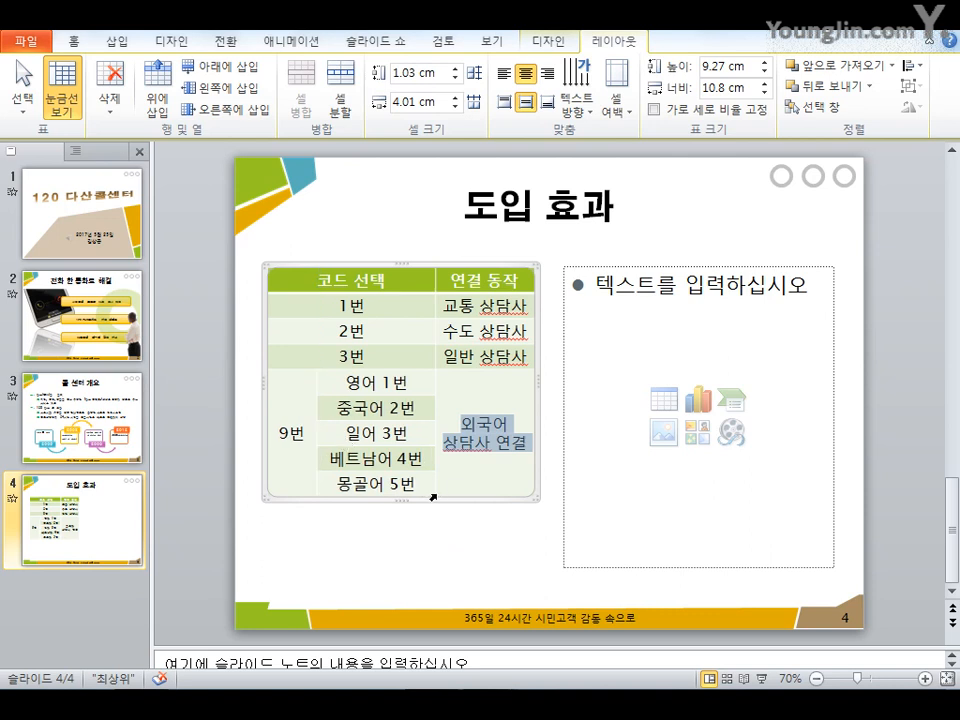
{"action": "left_click_drag", "start_coordinate": [405, 503], "coordinate": [403, 579]}
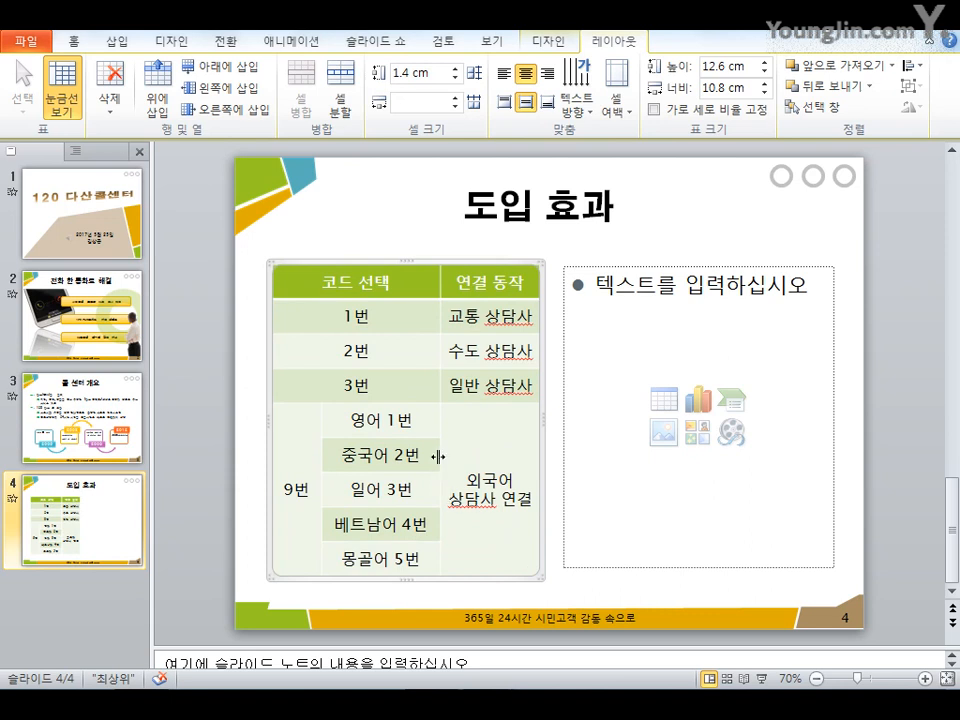
{"action": "left_click_drag", "start_coordinate": [438, 457], "coordinate": [434, 456]}
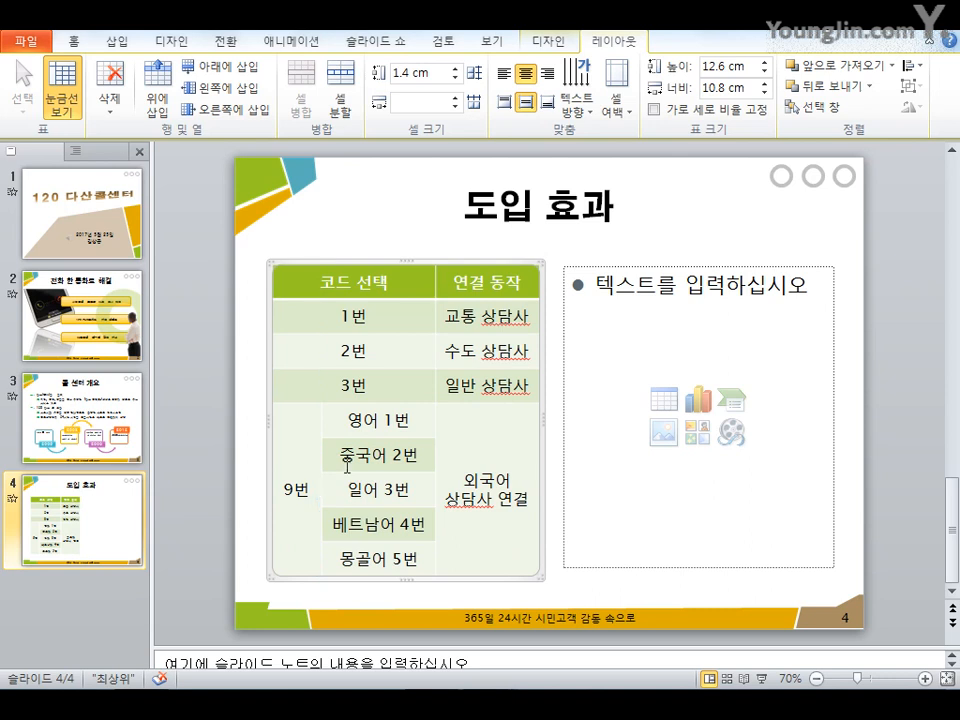
{"action": "left_click_drag", "start_coordinate": [433, 437], "coordinate": [428, 438]}
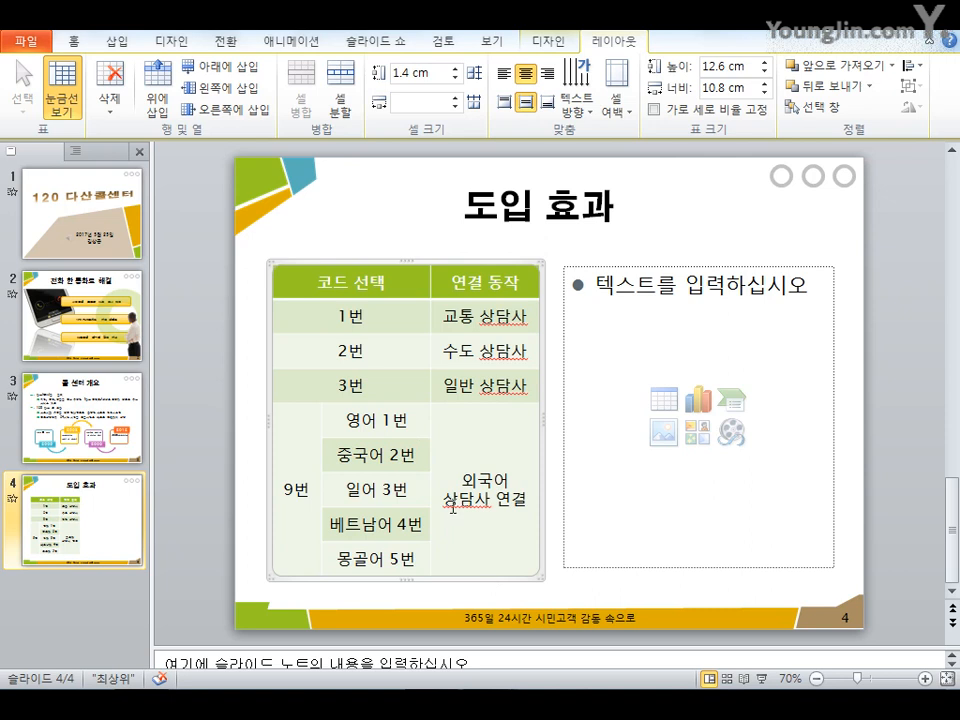
{"action": "left_click", "coordinate": [398, 348]}
{"action": "key", "text": "ctrl+z"}
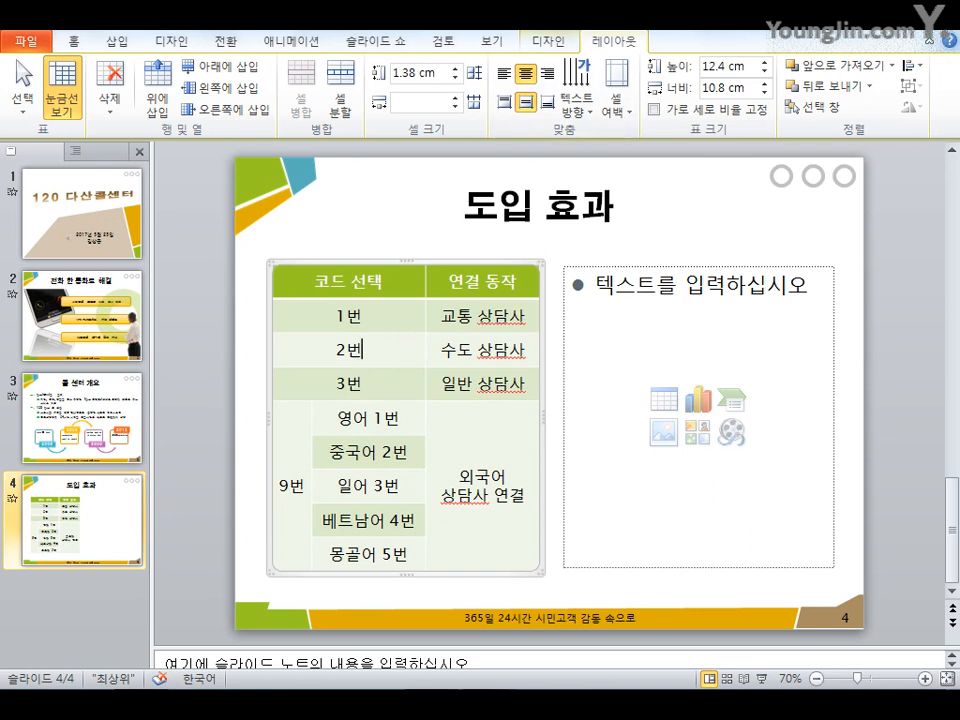
Apply the 보통 스타일 1 - 강조 2 table style
{"action": "left_click", "coordinate": [556, 44]}
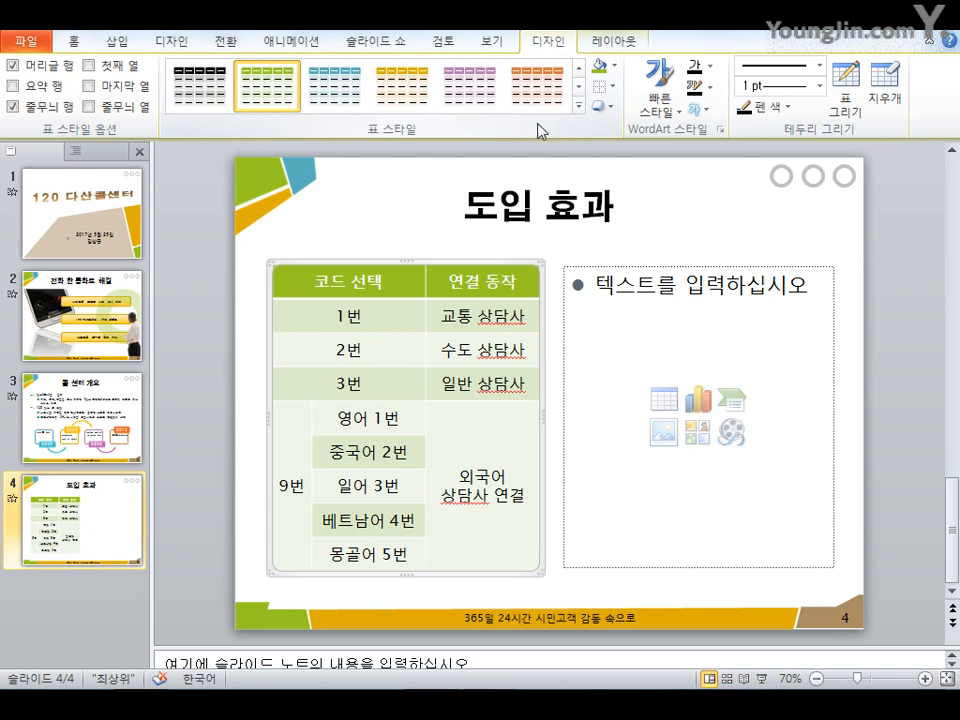
{"action": "left_click", "coordinate": [577, 106]}
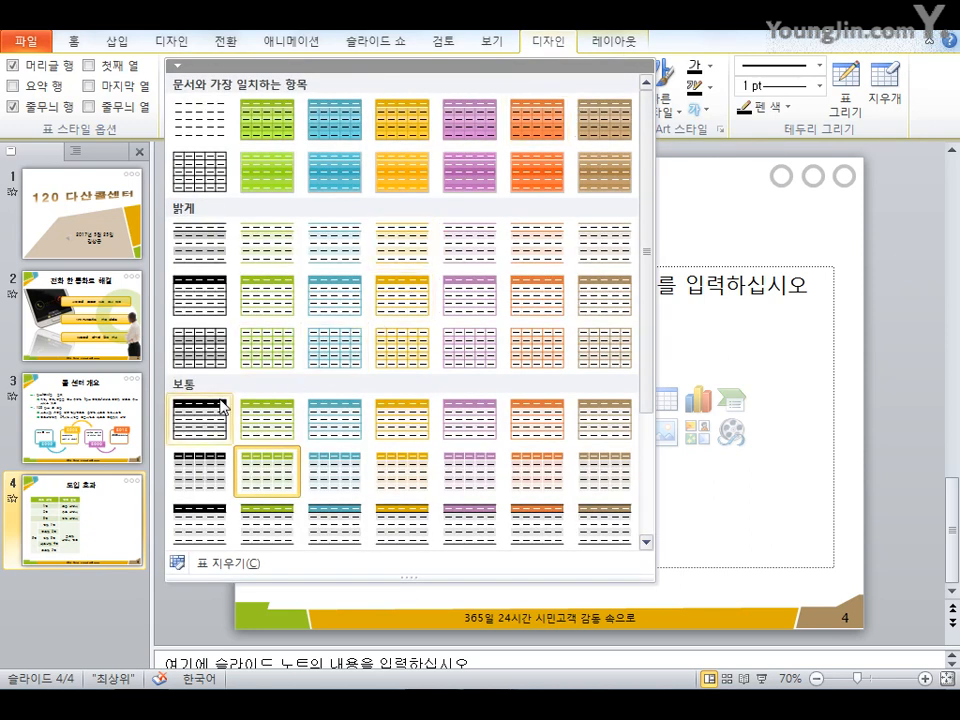
{"action": "left_click", "coordinate": [330, 428]}
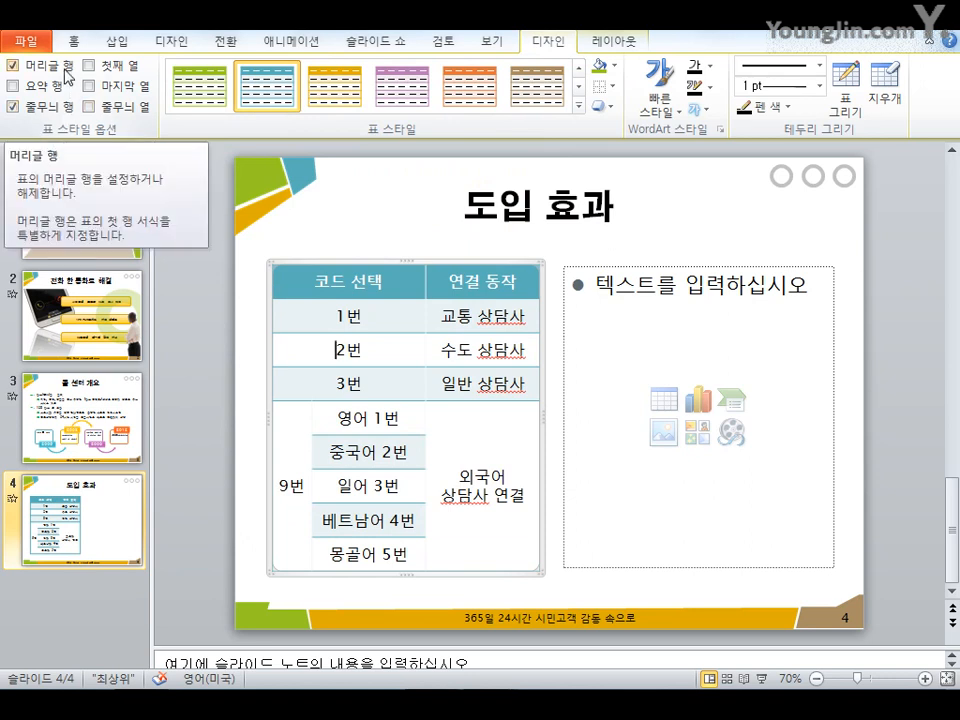
Turn on first-column and banded-column formatting and turn off banded rows for the table
{"action": "left_click", "coordinate": [101, 67]}
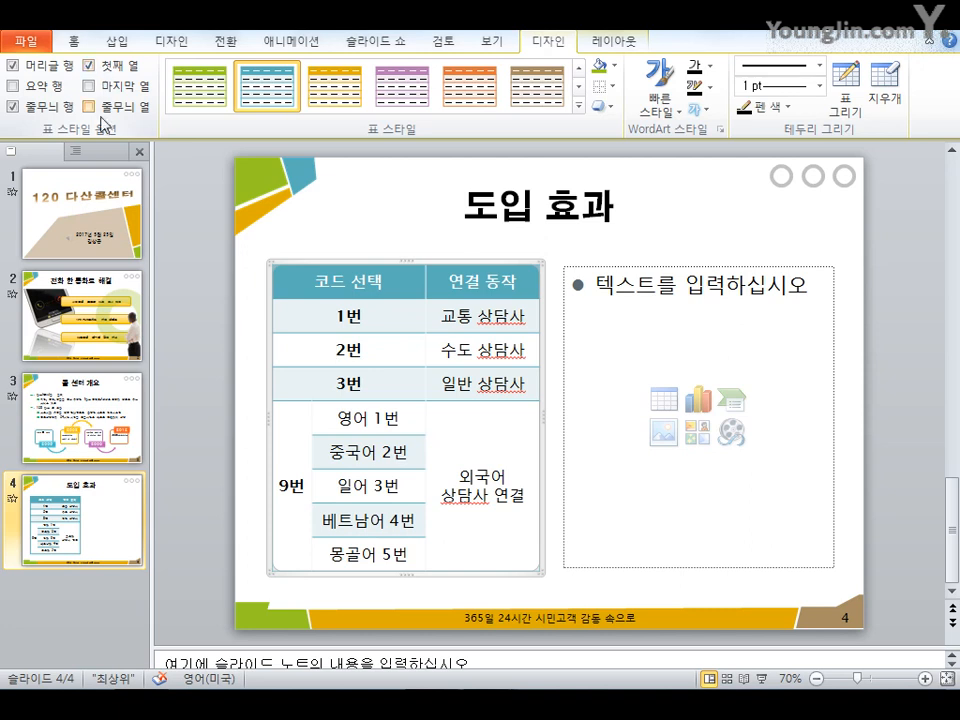
{"action": "left_click", "coordinate": [102, 108]}
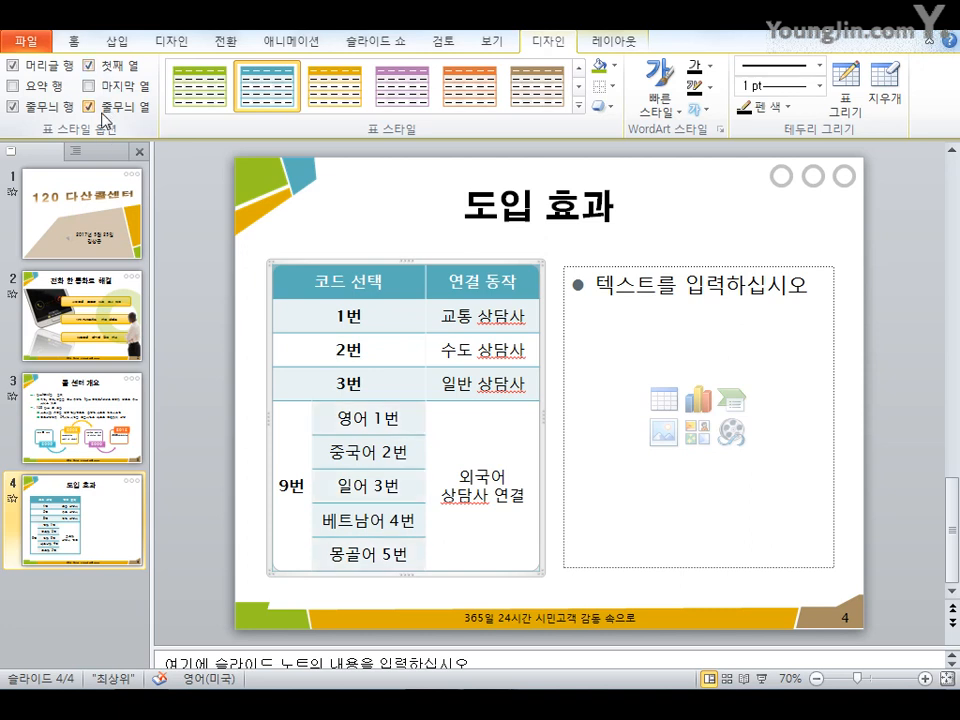
{"action": "left_click", "coordinate": [30, 112]}
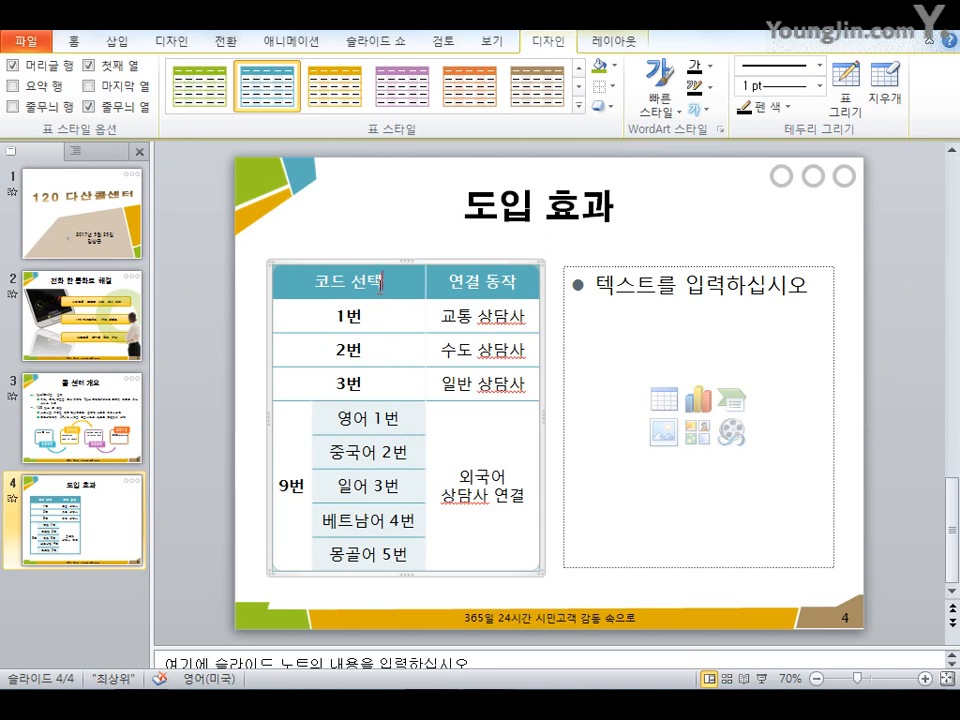
Apply a cell bevel effect to the table's header row
{"action": "left_click_drag", "start_coordinate": [381, 283], "coordinate": [462, 283]}
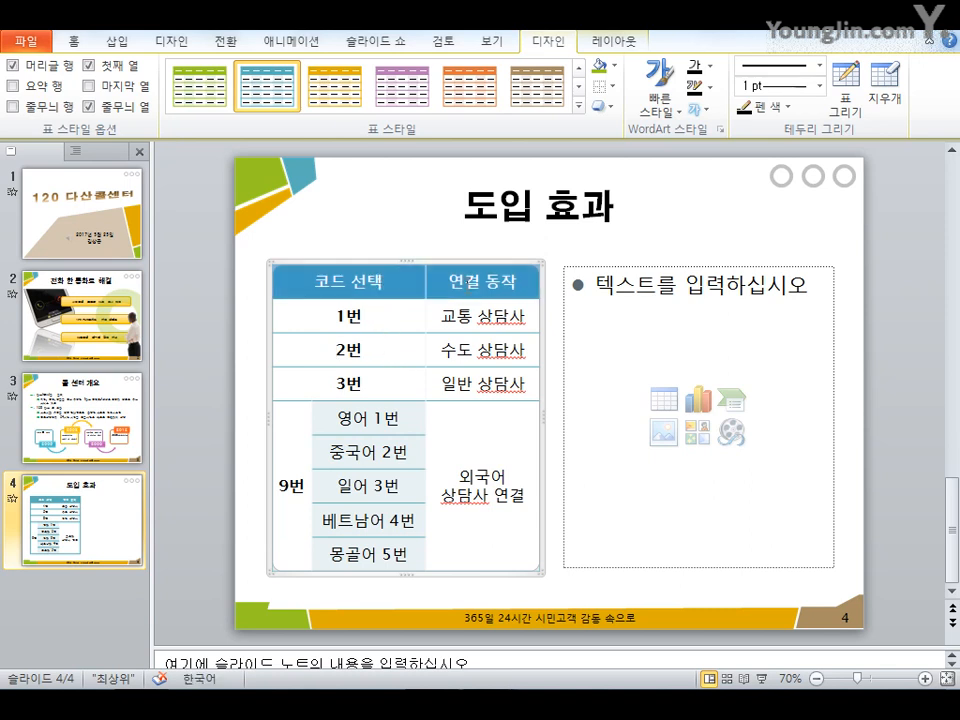
{"action": "left_click", "coordinate": [613, 118]}
{"action": "mouse_move", "coordinate": [628, 146]}
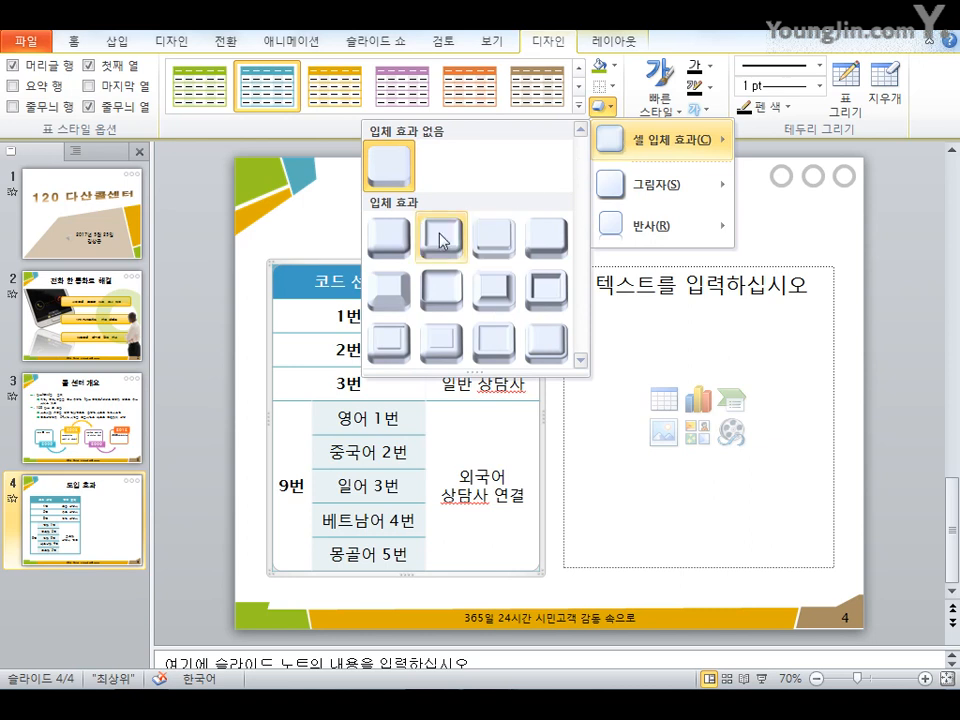
{"action": "left_click", "coordinate": [396, 240]}
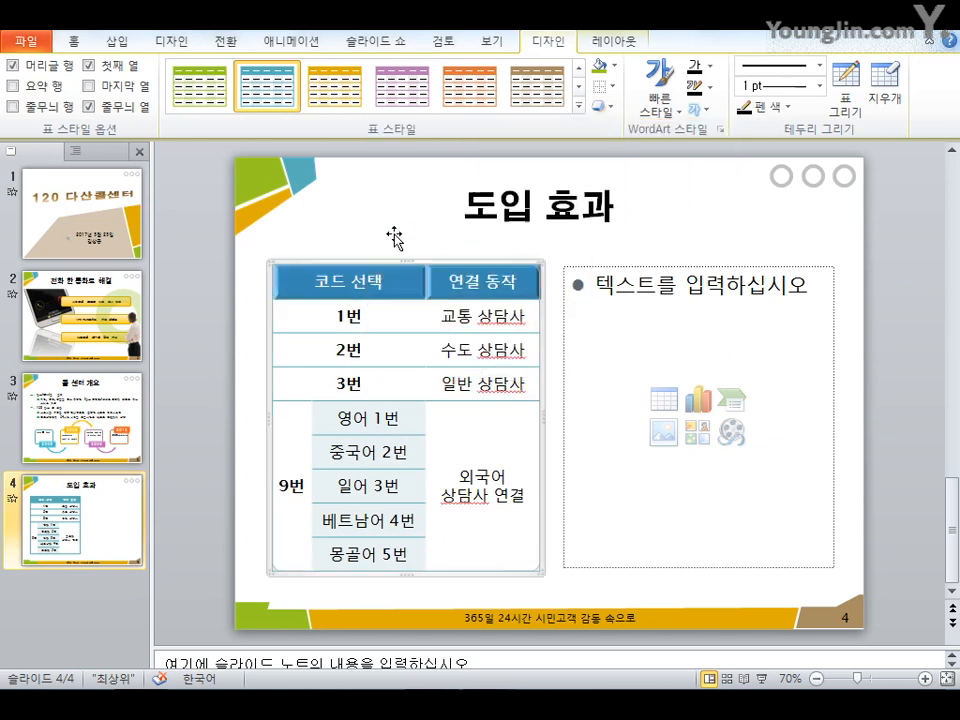
{"action": "left_click", "coordinate": [402, 378]}
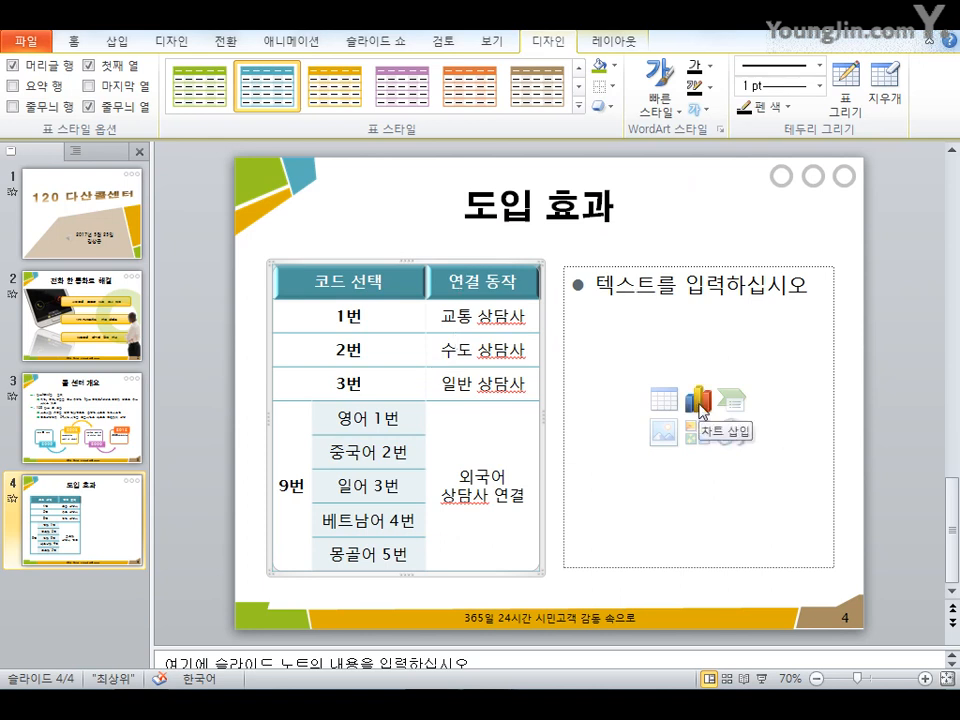
Insert a doughnut chart into the empty content placeholder beside the table
{"action": "left_click", "coordinate": [701, 405]}
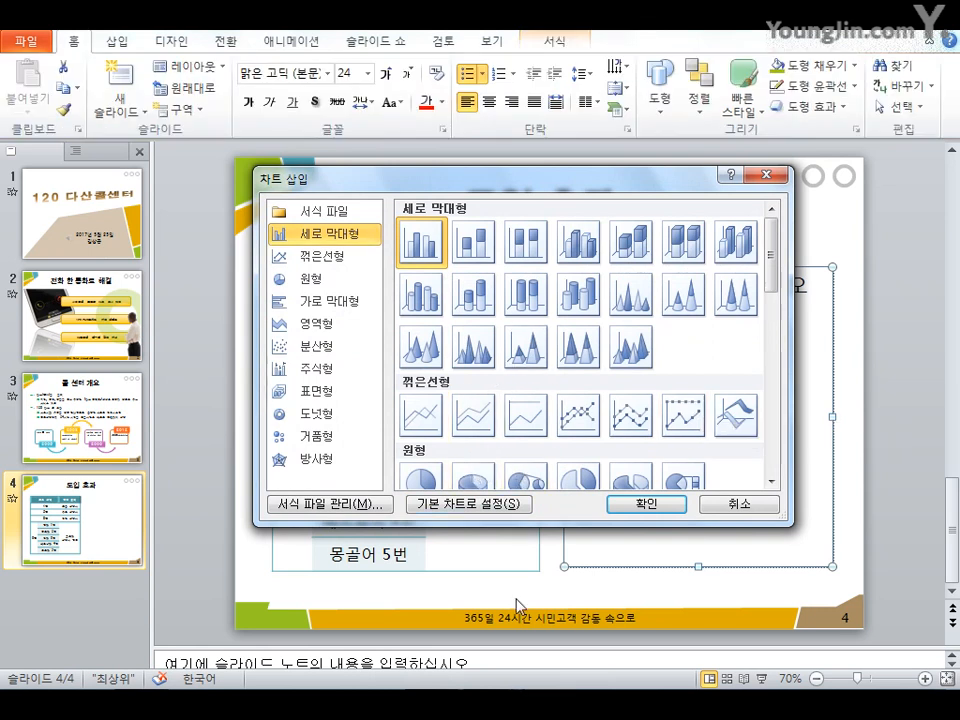
{"action": "left_click", "coordinate": [326, 418]}
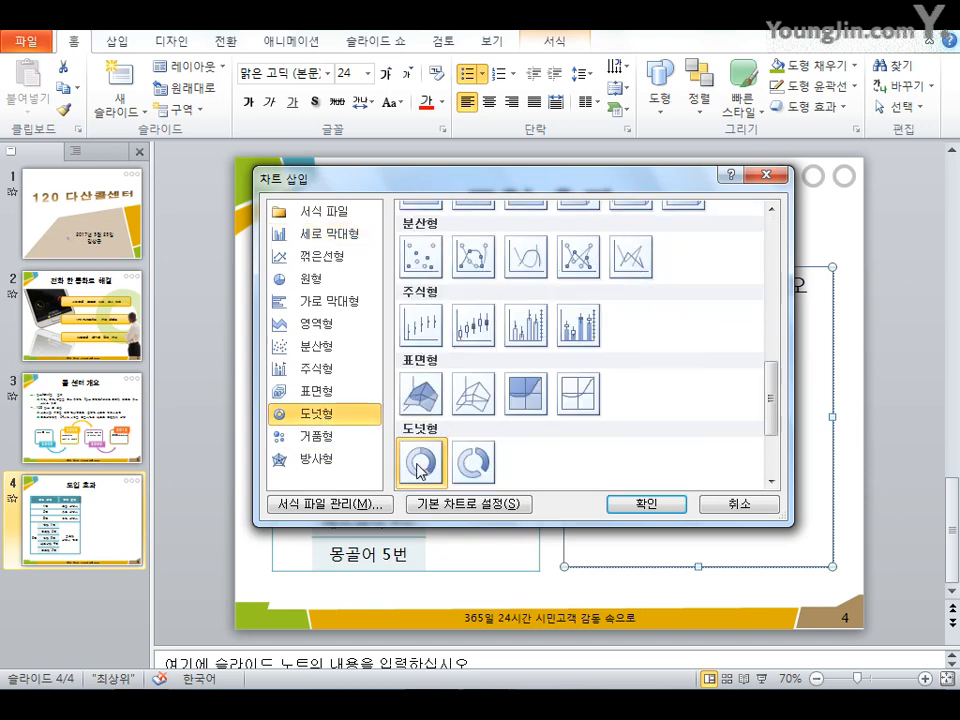
{"action": "left_click", "coordinate": [646, 505]}
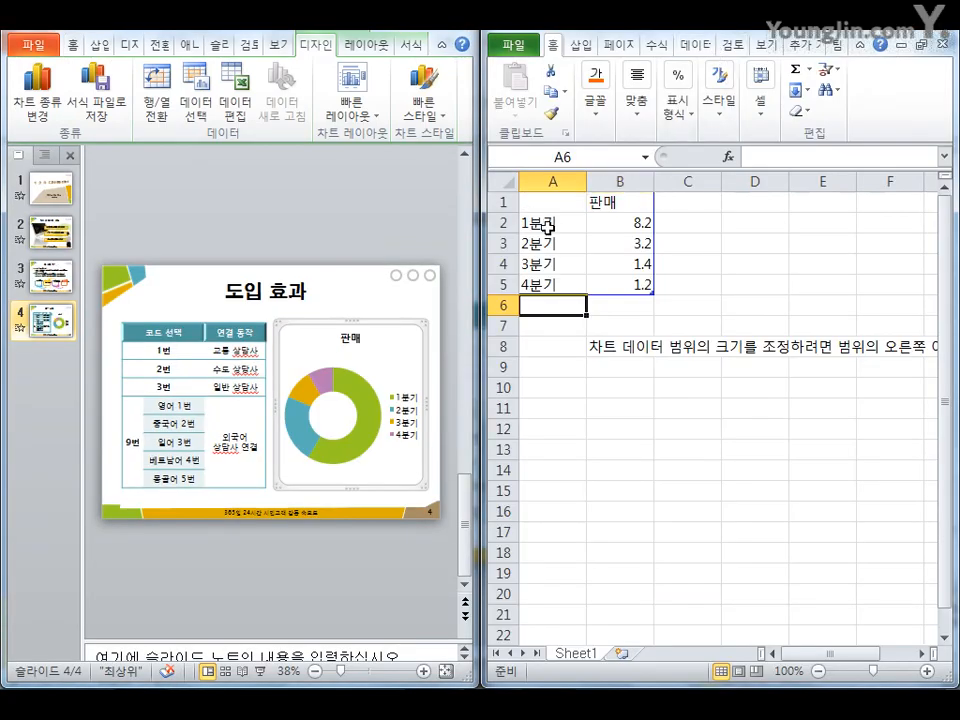
Replace the chart data's category labels with 교통, 상하수도, 시정일반 and 사회복지
{"action": "left_click", "coordinate": [547, 228]}
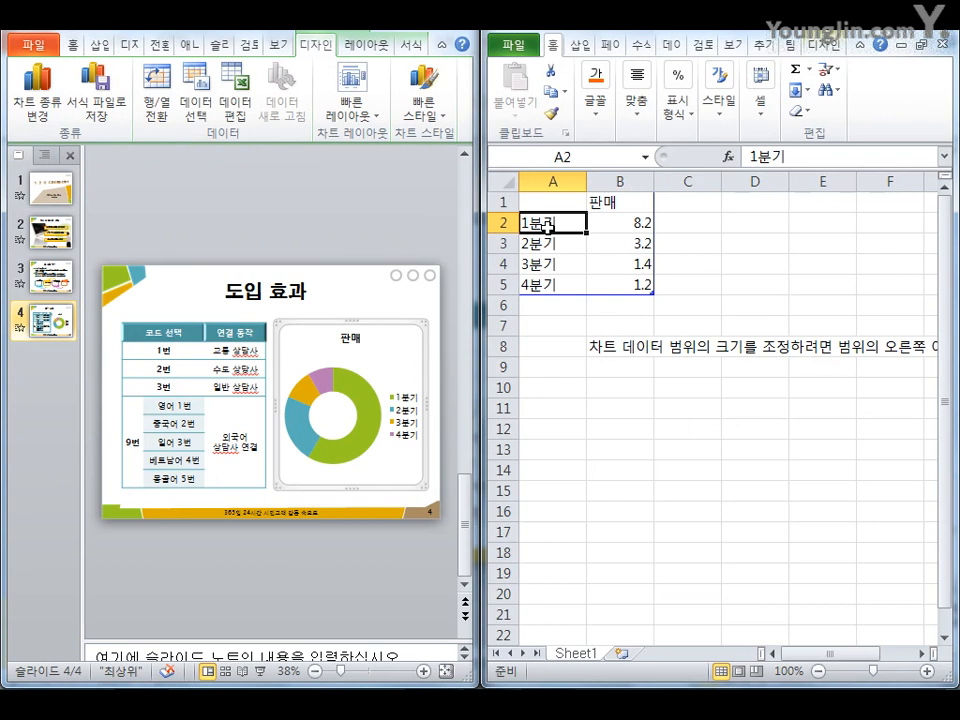
{"action": "type", "text": "ryxh"}
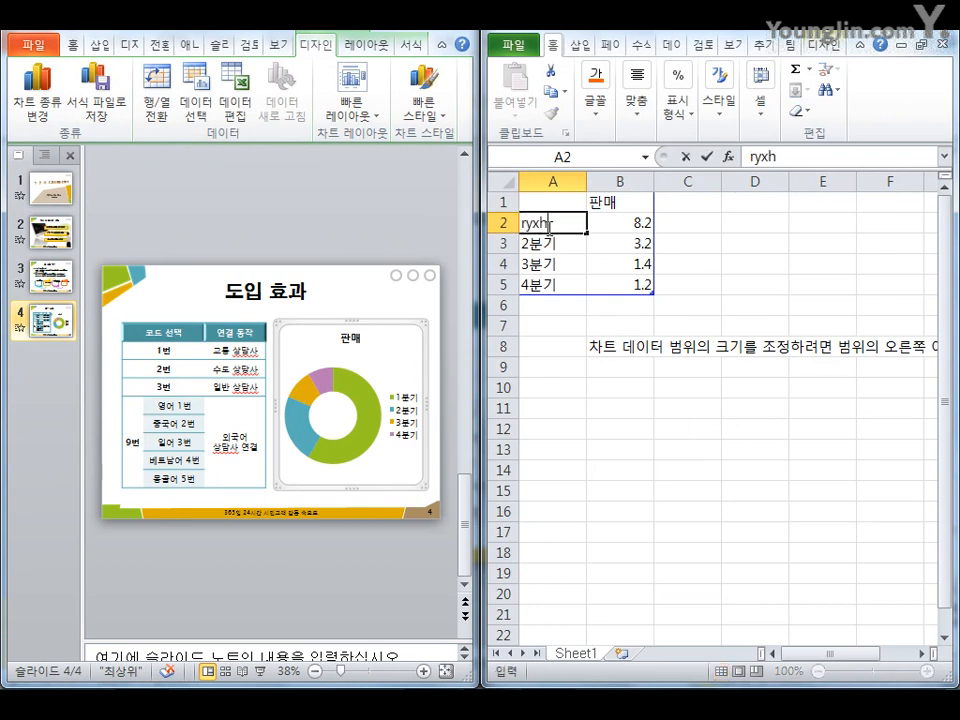
{"action": "key", "text": "BackSpace"}
{"action": "key", "text": "BackSpace"}
{"action": "key", "text": "BackSpace"}
{"action": "key", "text": "BackSpace"}
{"action": "type", "text": "교통"}
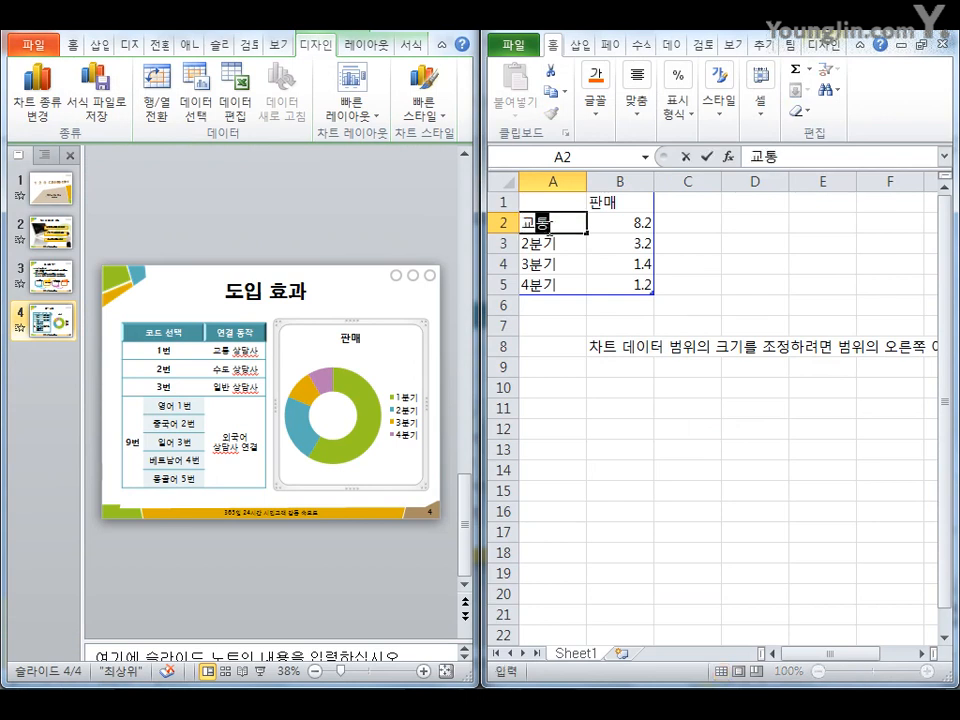
{"action": "key", "text": "Return"}
{"action": "type", "text": "상하수도"}
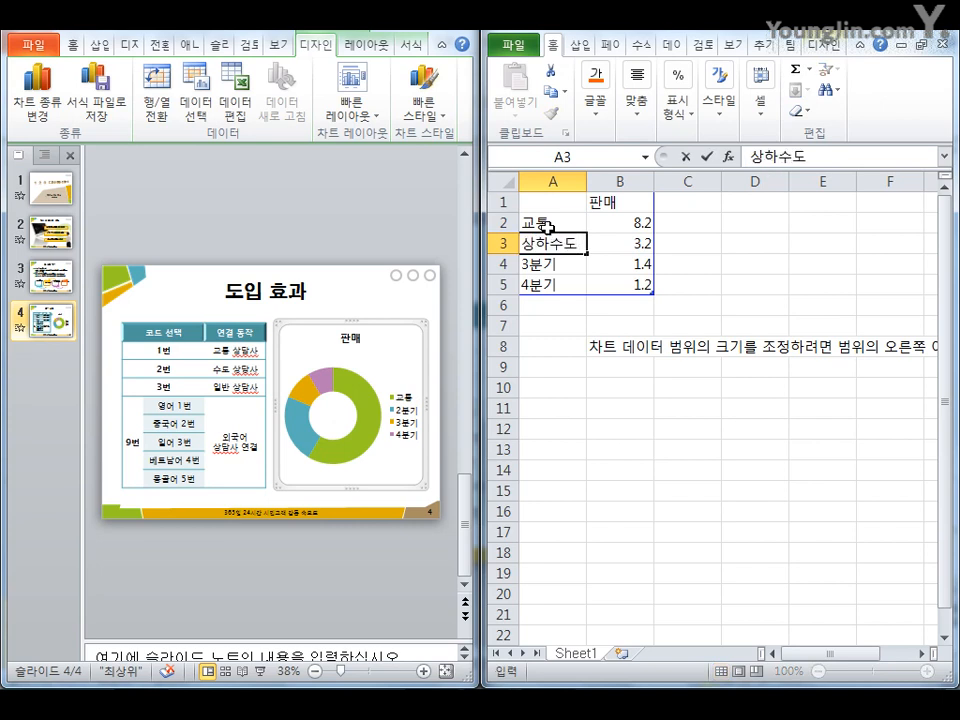
{"action": "key", "text": "Return"}
{"action": "type", "text": "시청일반"}
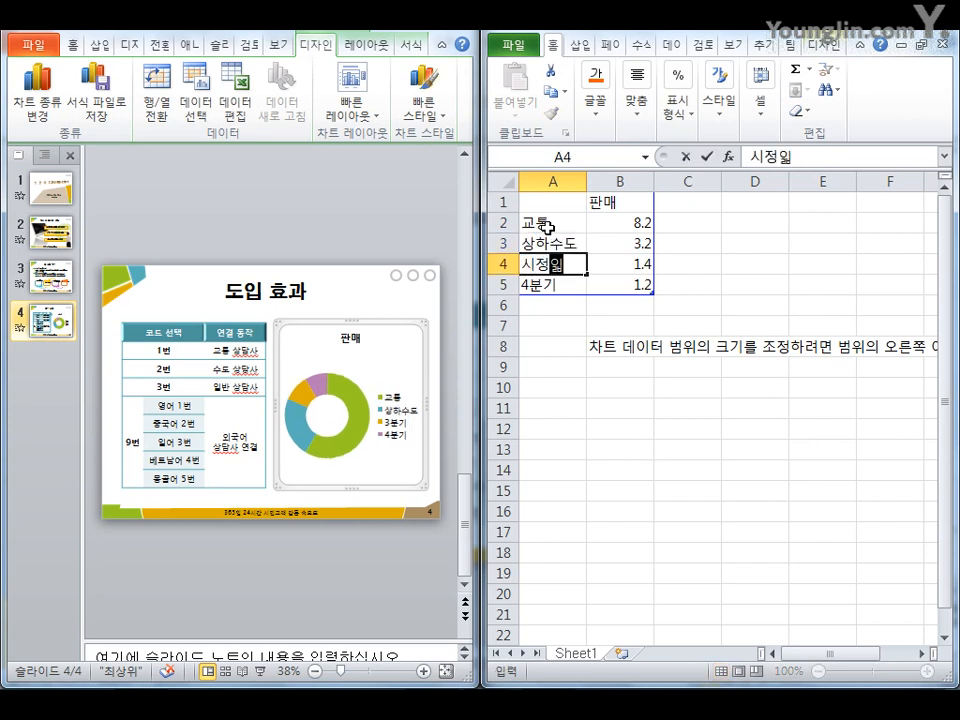
{"action": "key", "text": "Return"}
{"action": "type", "text": "사회복지"}
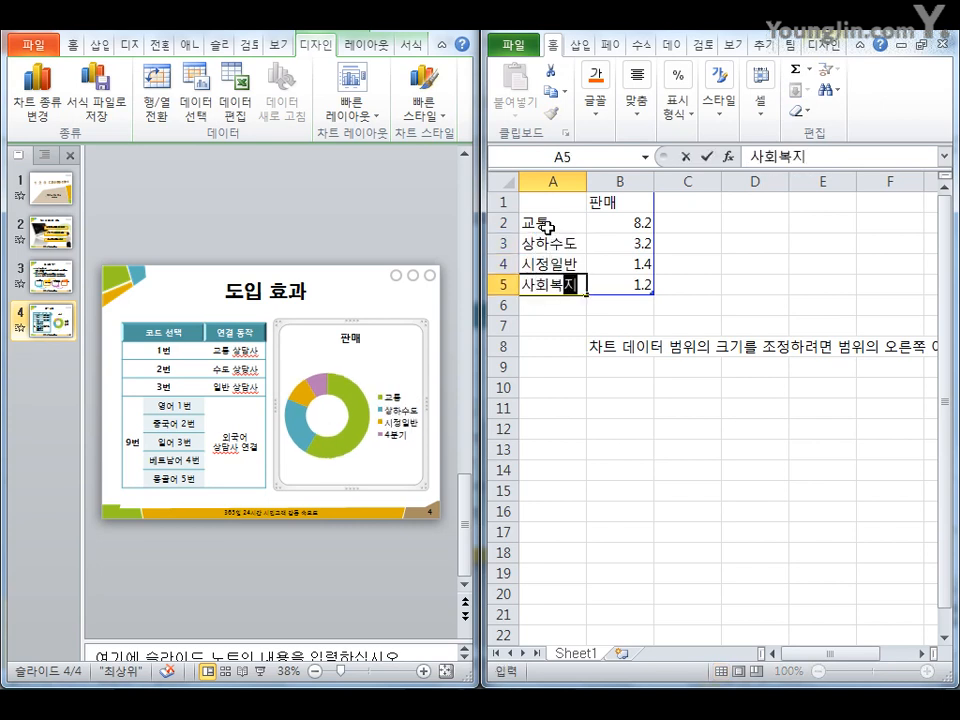
Rename the chart data series header to 상담
{"action": "key", "text": "Up"}
{"action": "key", "text": "Right"}
{"action": "key", "text": "Up"}
{"action": "key", "text": "Up"}
{"action": "key", "text": "Up"}
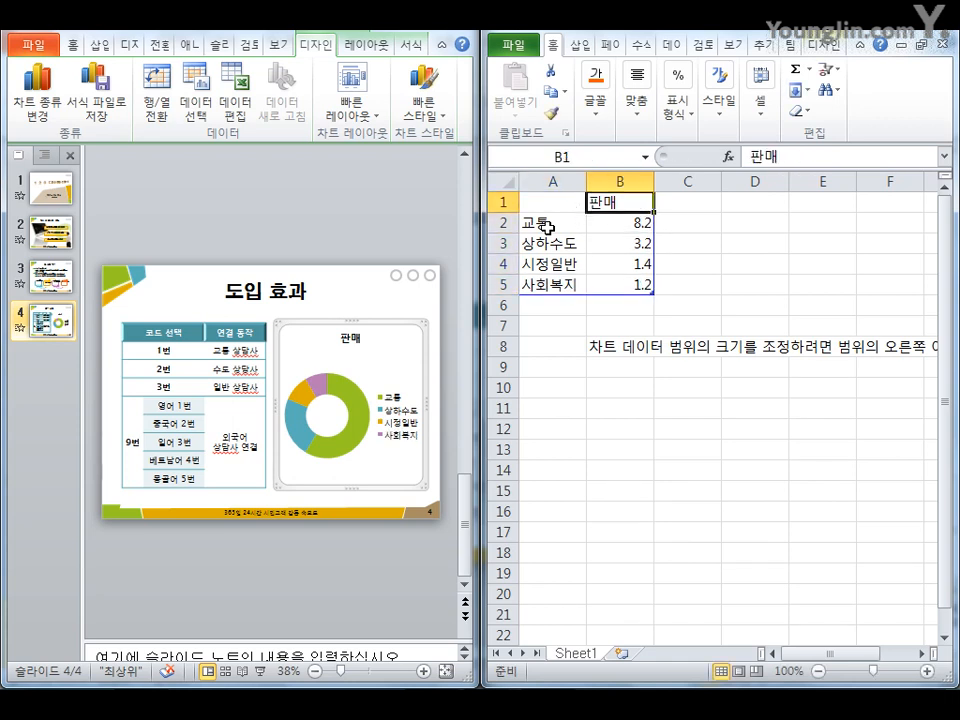
{"action": "type", "text": "상담"}
{"action": "key", "text": "Return"}
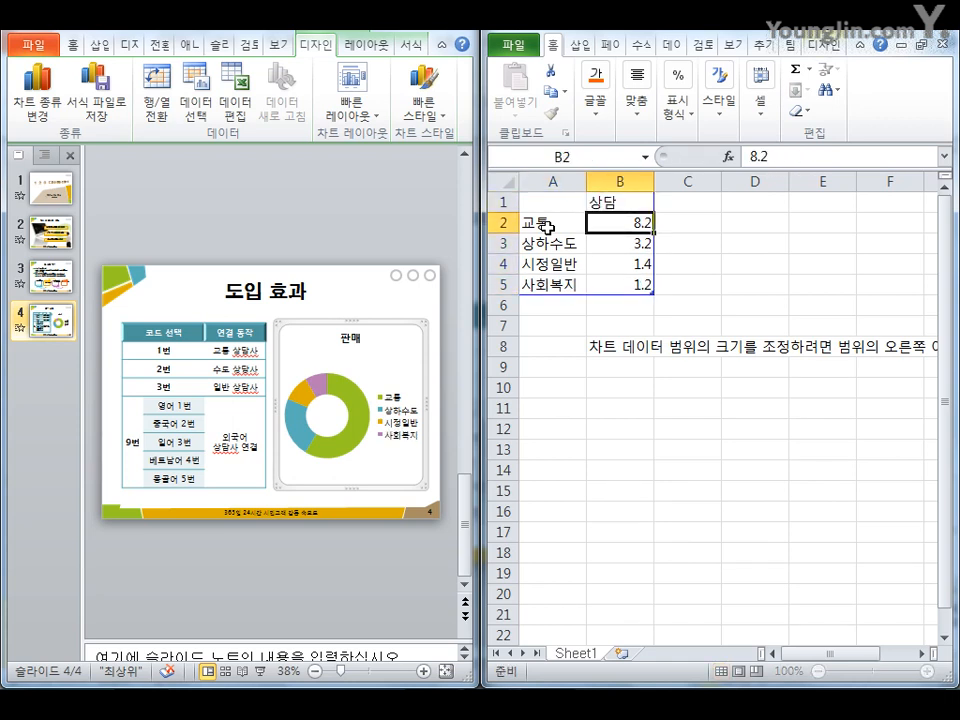
Enter the series values 56%, 26.30%, 14.20% and 3% for the four categories, then close the chart data sheet
{"action": "type", "text": "56"}
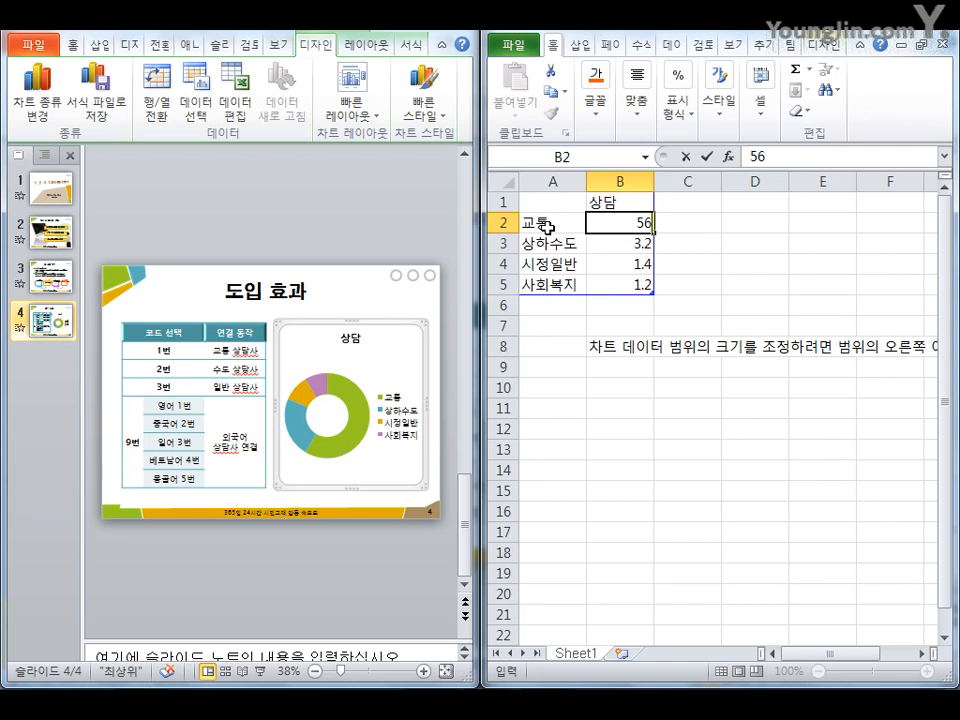
{"action": "type", "text": "%"}
{"action": "key", "text": "Return"}
{"action": "type", "text": "26.3"}
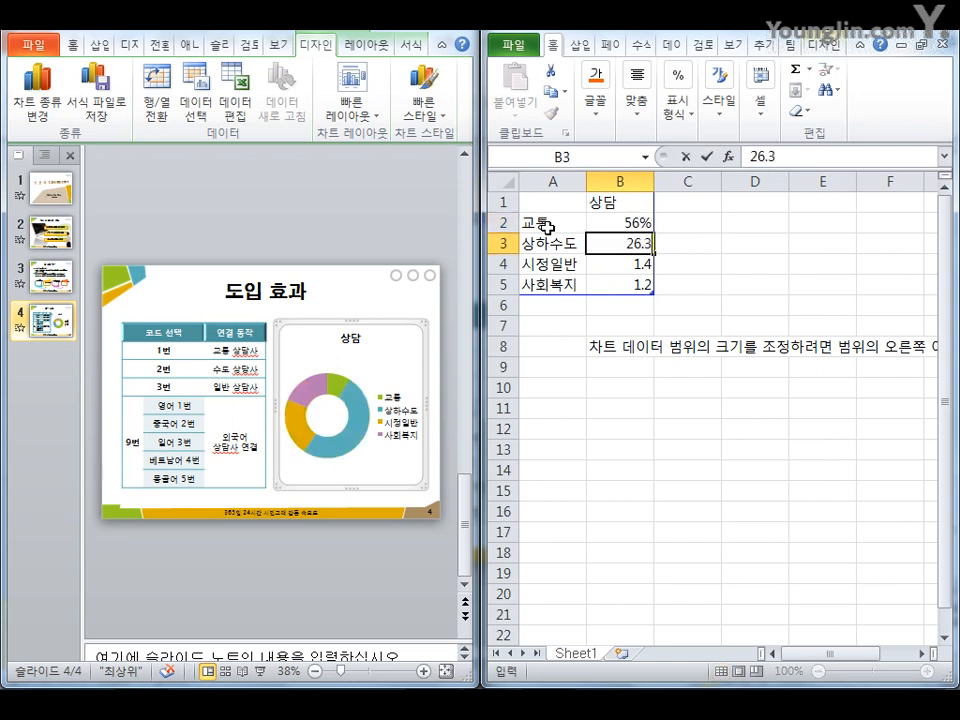
{"action": "type", "text": "0%"}
{"action": "key", "text": "Return"}
{"action": "type", "text": "14"}
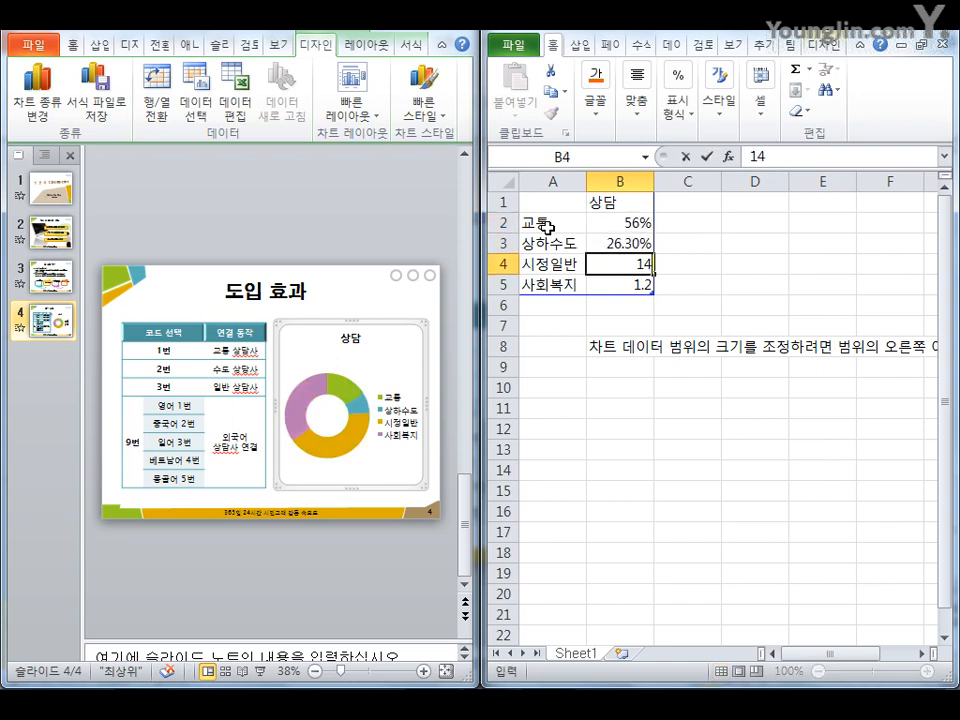
{"action": "type", "text": ".20%"}
{"action": "key", "text": "Return"}
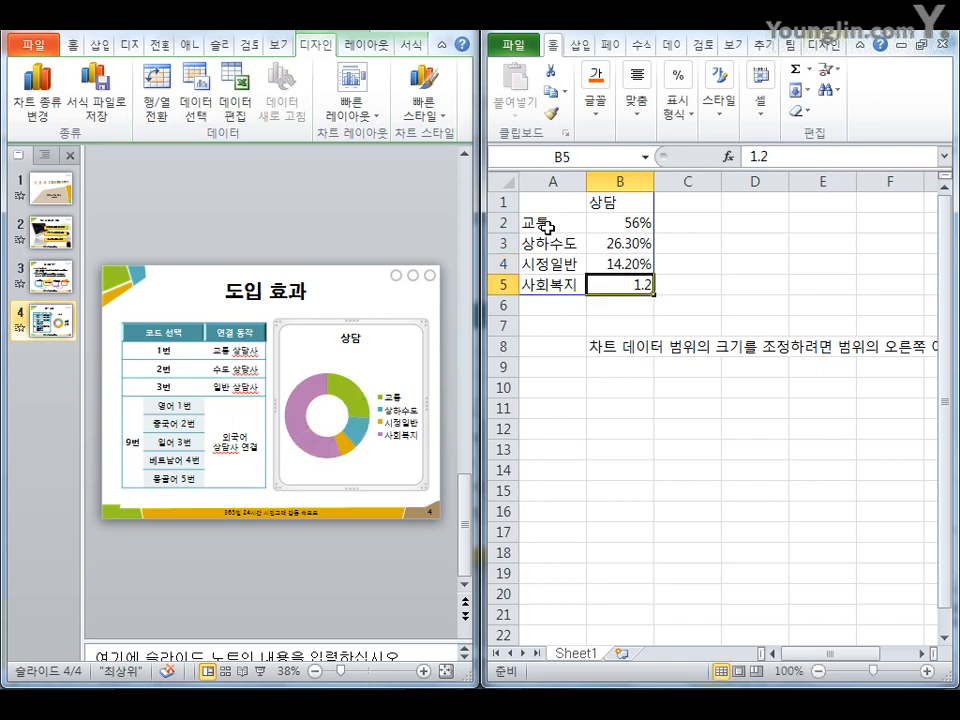
{"action": "type", "text": "3%"}
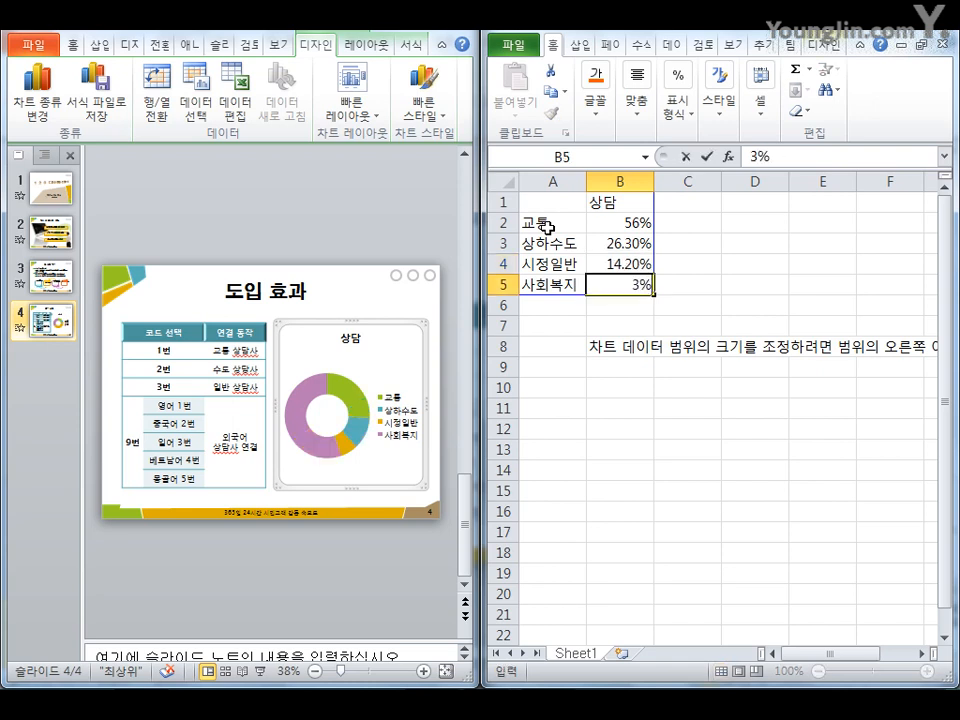
{"action": "key", "text": "Return"}
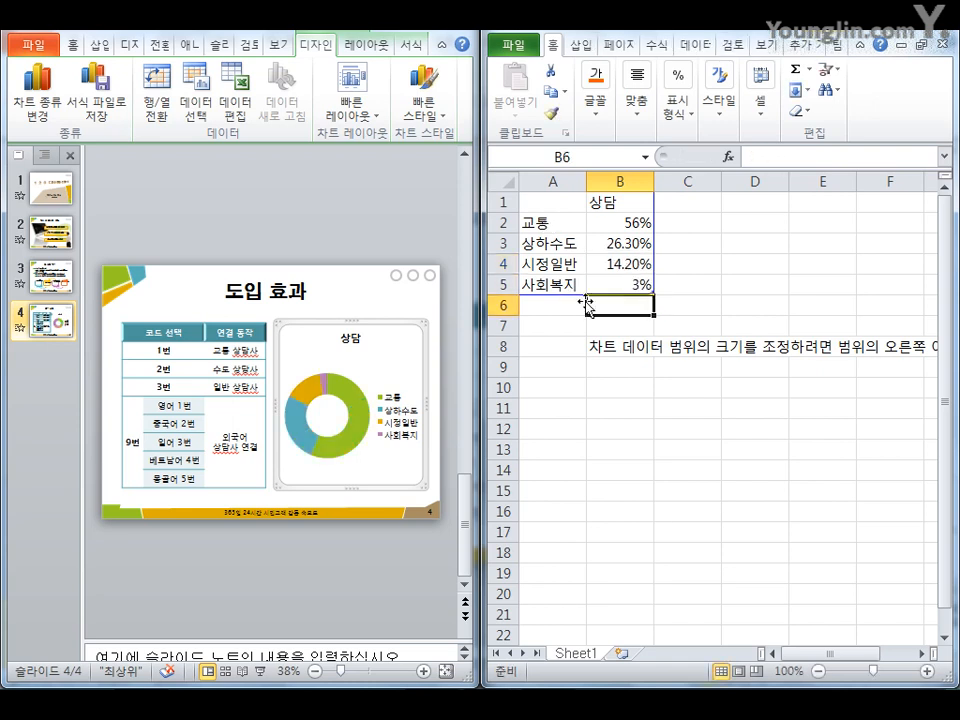
{"action": "left_click", "coordinate": [617, 265]}
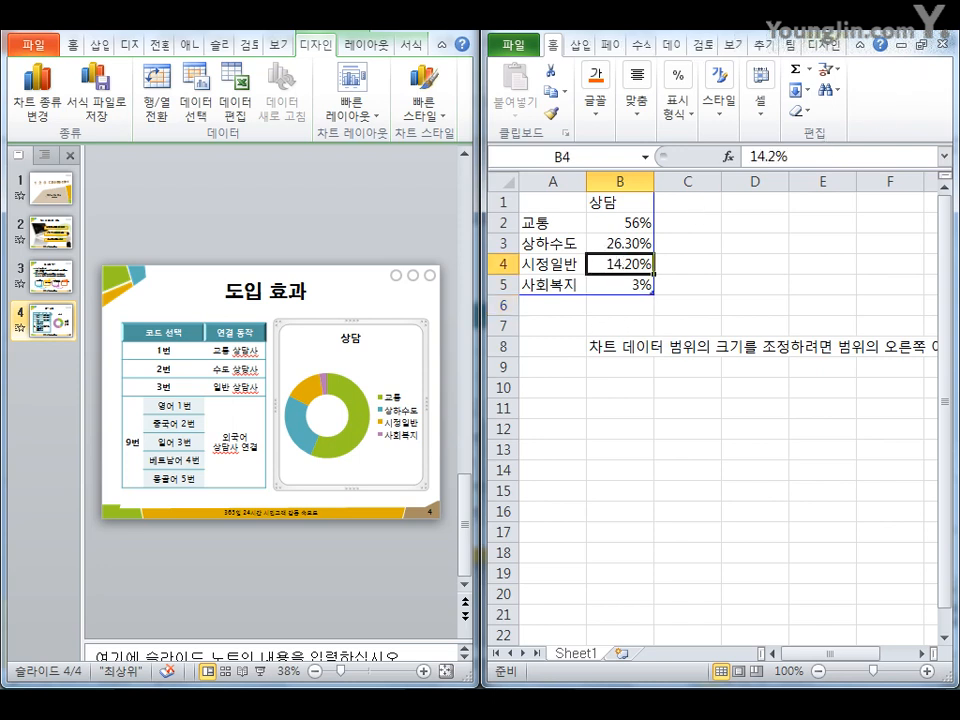
{"action": "left_click", "coordinate": [938, 24]}
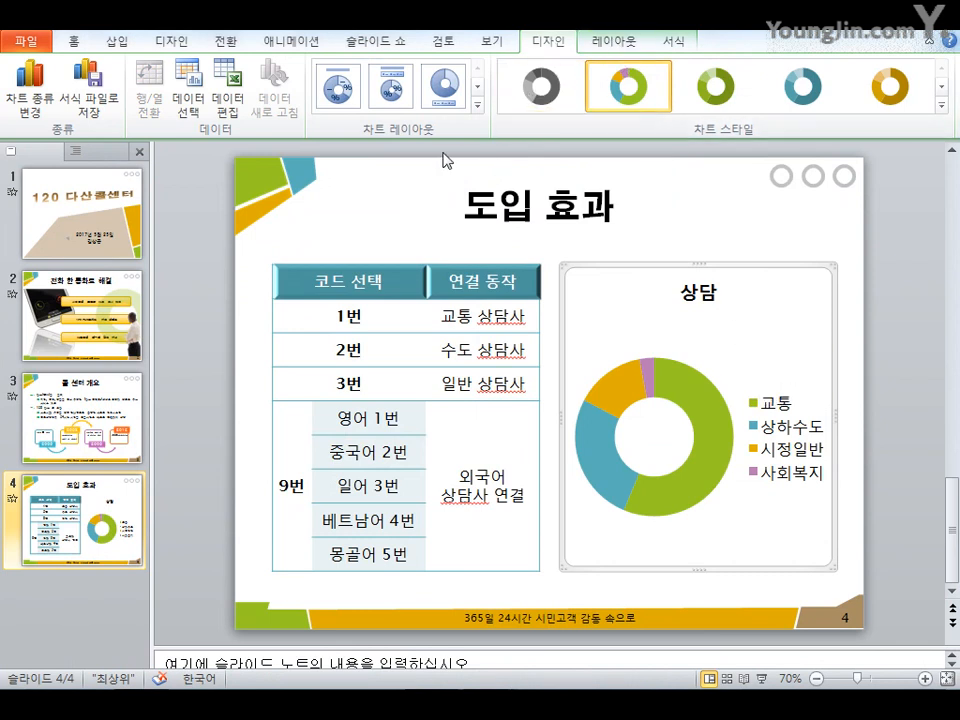
Apply a doughnut chart layout that shows category names and percentage data labels without a legend
{"action": "left_click", "coordinate": [475, 112]}
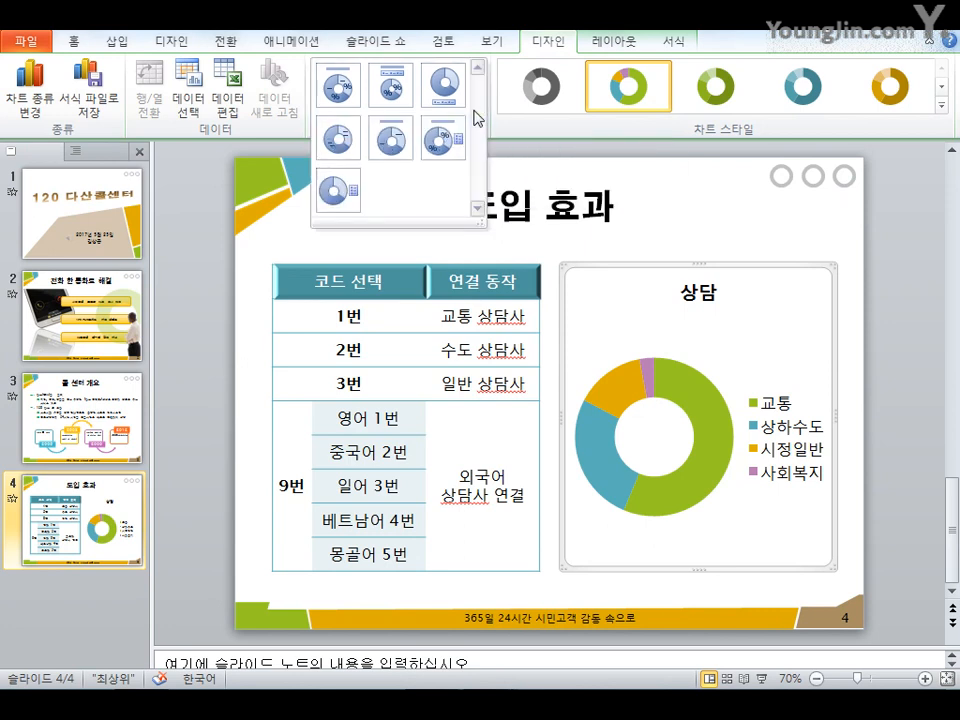
{"action": "left_click", "coordinate": [340, 157]}
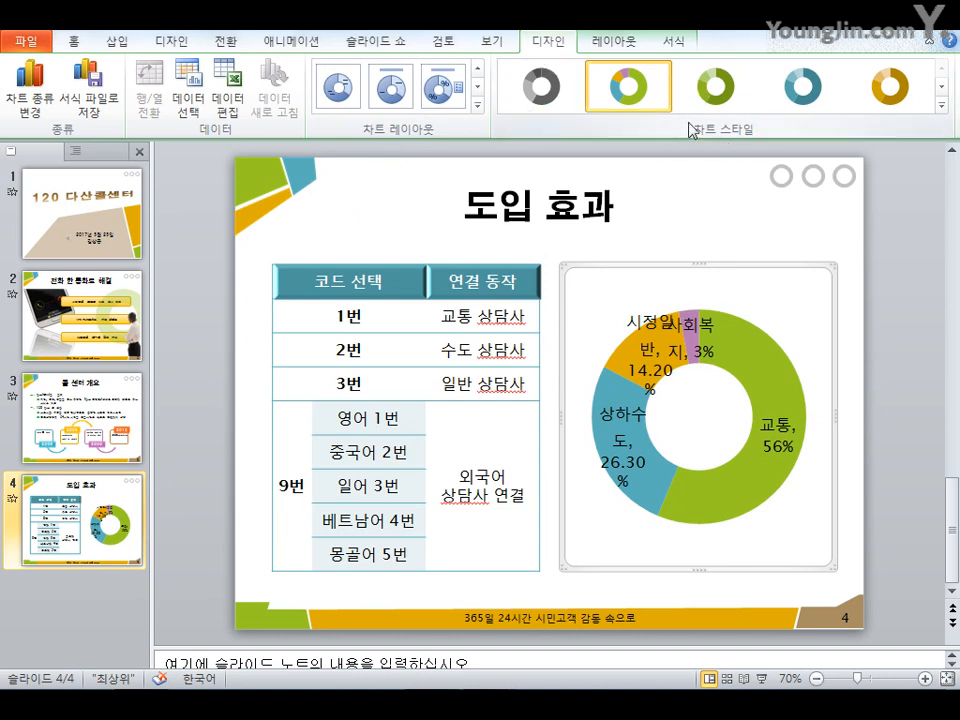
Apply a chart style to the doughnut chart from the full style gallery
{"action": "left_click", "coordinate": [941, 105]}
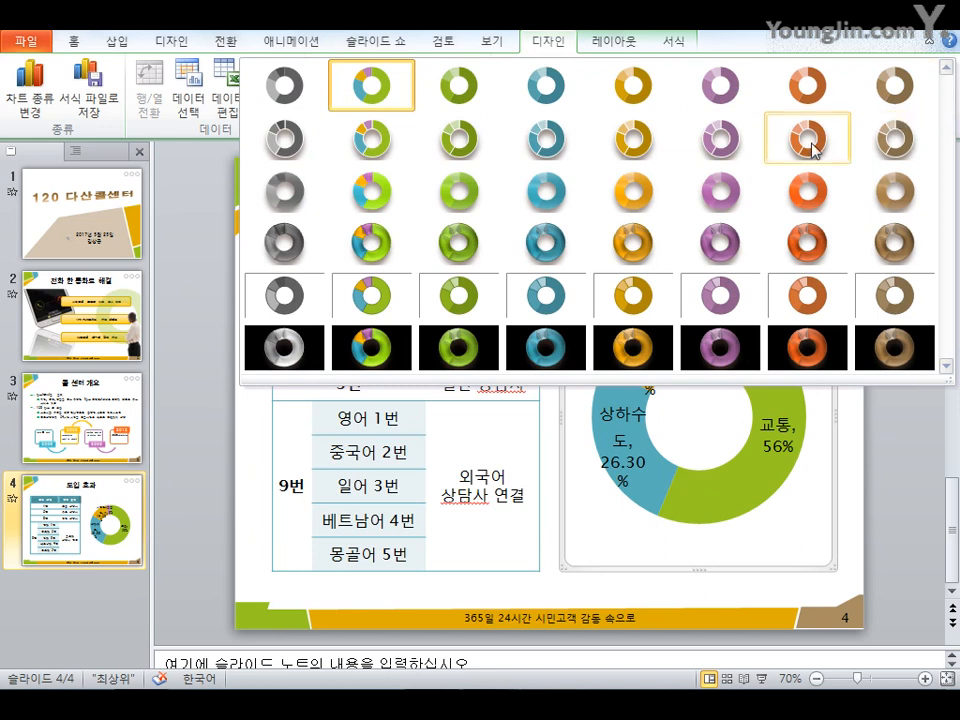